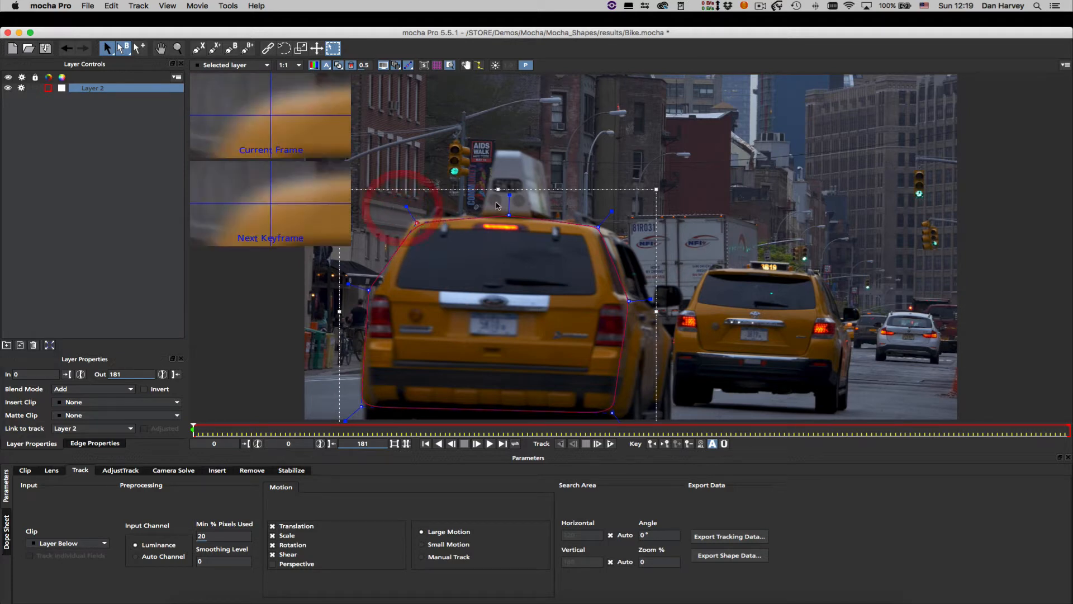
Nudge the taxi spline's top point and check the X-Spline default weight in the System preferences
{"action": "left_click_drag", "start_coordinate": [511, 199], "coordinate": [511, 196]}
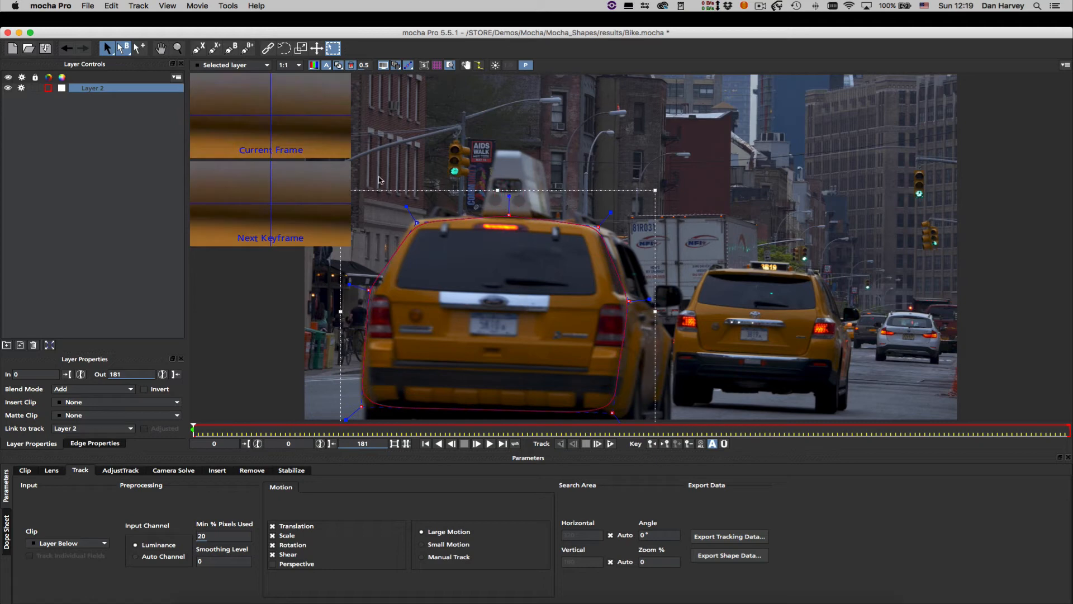
{"action": "left_click", "coordinate": [56, 6]}
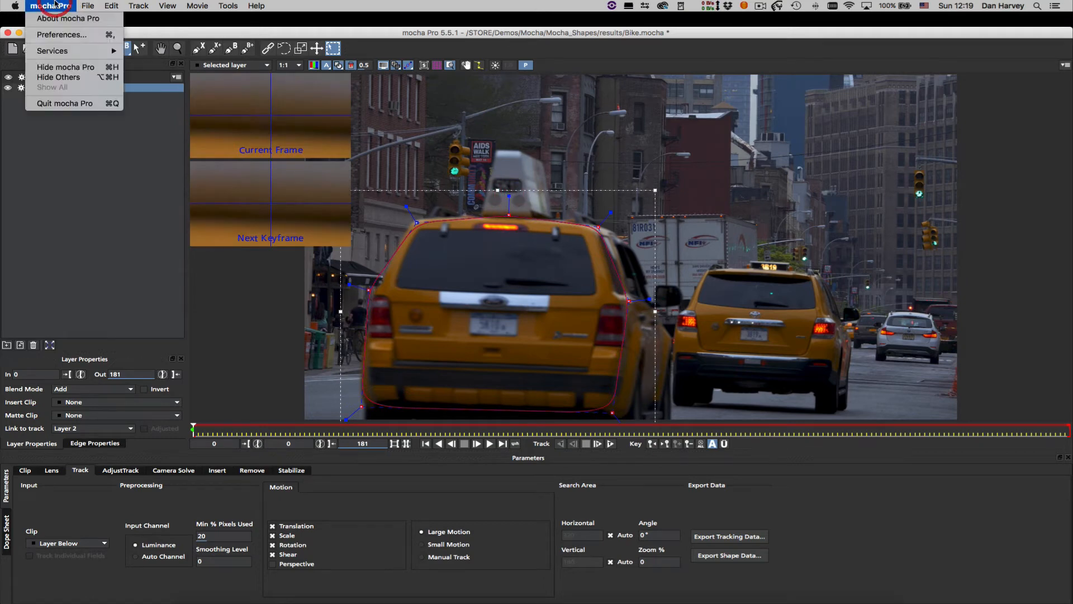
{"action": "left_click", "coordinate": [61, 34]}
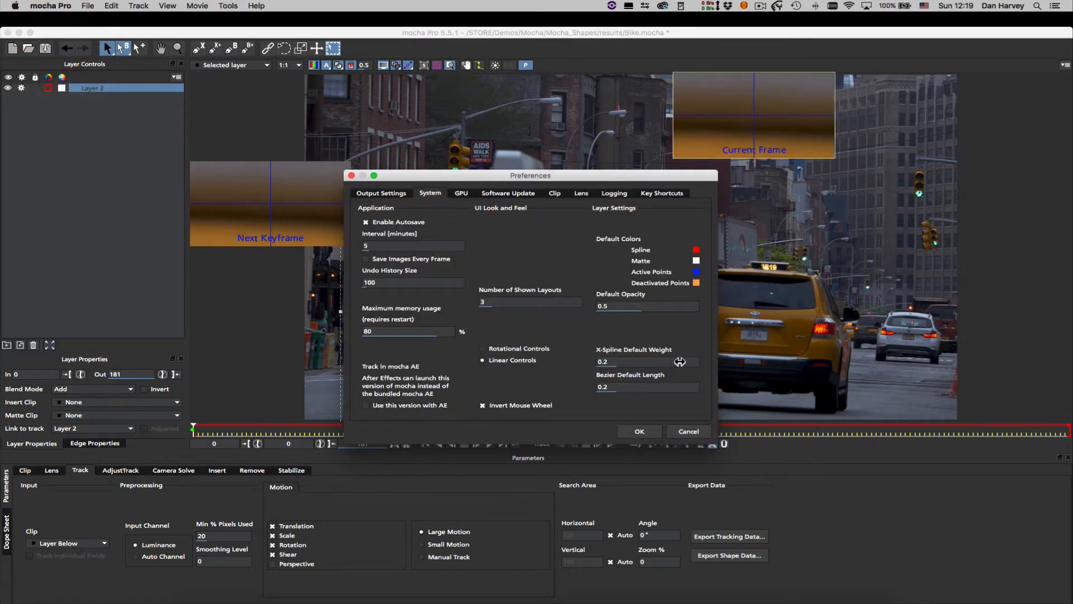
{"action": "left_click", "coordinate": [640, 431]}
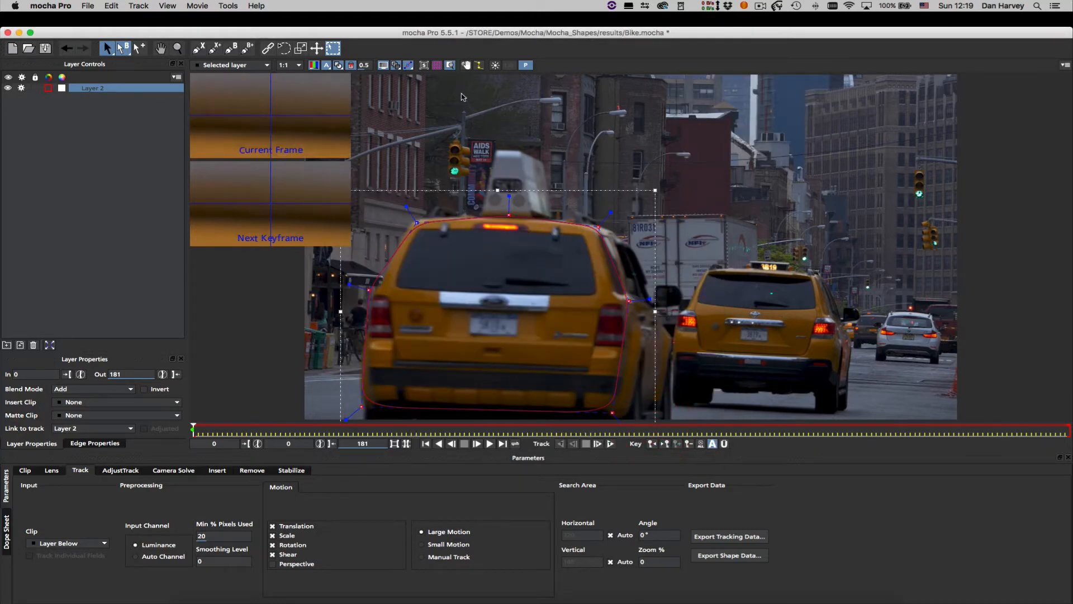
Hide the point zoom windows and slightly resize the taxi spline from the upper corner of its transform box
{"action": "left_click", "coordinate": [449, 65]}
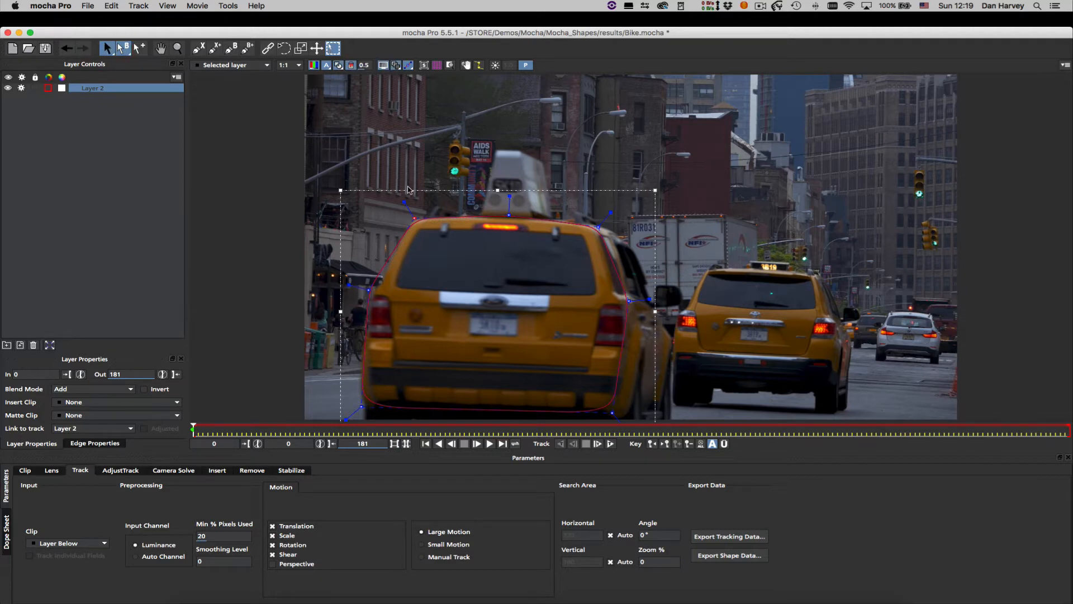
{"action": "mouse_move", "coordinate": [341, 189]}
{"action": "left_mouse_down"}
{"action": "mouse_move", "coordinate": [354, 180]}
{"action": "mouse_move", "coordinate": [347, 202]}
{"action": "left_mouse_up"}
{"action": "key", "text": "q"}
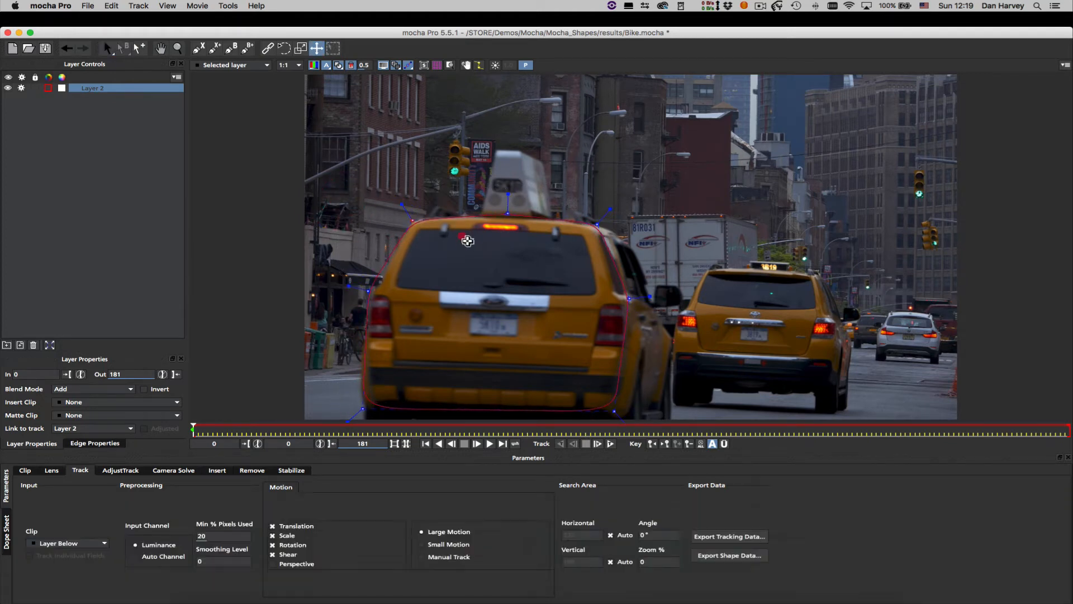
{"action": "left_click", "coordinate": [120, 96]}
{"action": "left_click", "coordinate": [120, 88]}
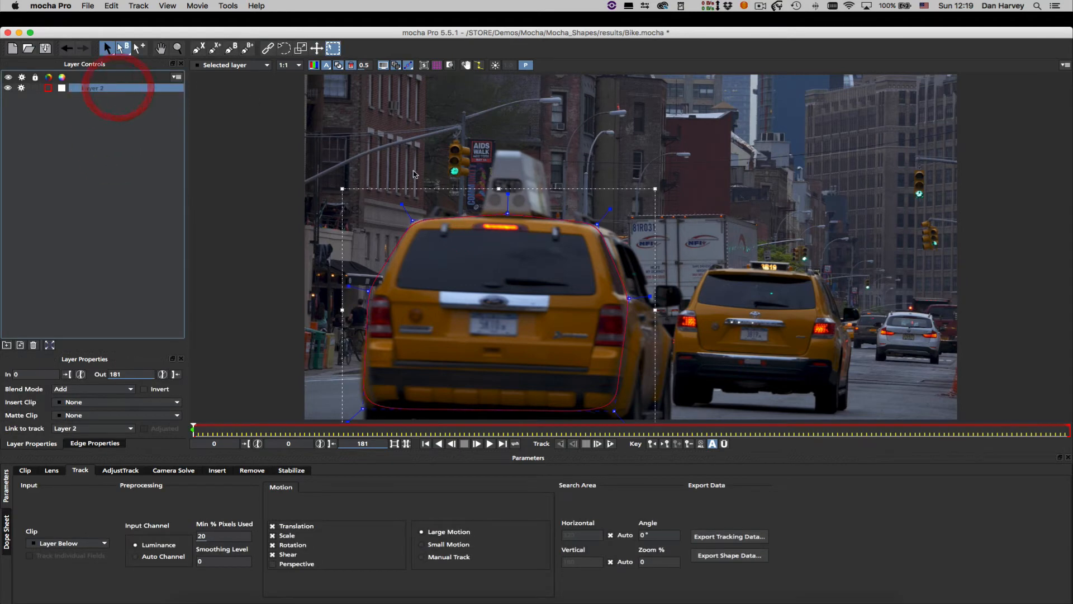
Fit the taxi spline to the vehicle's rear with the move, rotate and scale tools, pulling its left-edge point inward
{"action": "key", "text": "q"}
{"action": "mouse_move", "coordinate": [445, 189]}
{"action": "left_mouse_down"}
{"action": "mouse_move", "coordinate": [463, 176]}
{"action": "mouse_move", "coordinate": [445, 180]}
{"action": "left_mouse_up"}
{"action": "key", "text": "e"}
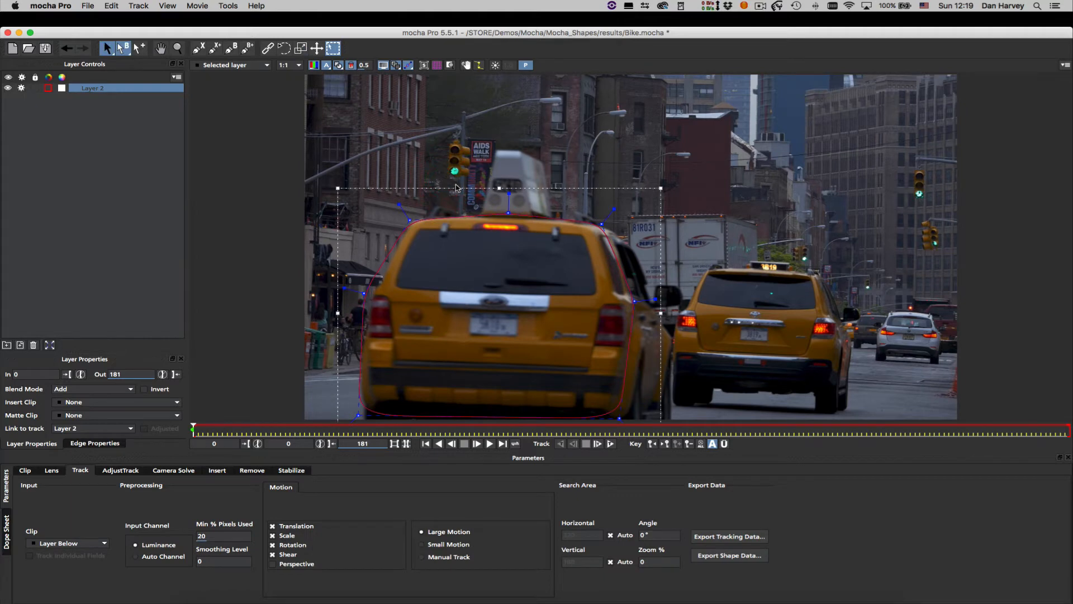
{"action": "key", "text": "w"}
{"action": "mouse_move", "coordinate": [562, 268]}
{"action": "left_mouse_down"}
{"action": "mouse_move", "coordinate": [524, 272]}
{"action": "mouse_move", "coordinate": [559, 273]}
{"action": "left_mouse_up"}
{"action": "key", "text": "e"}
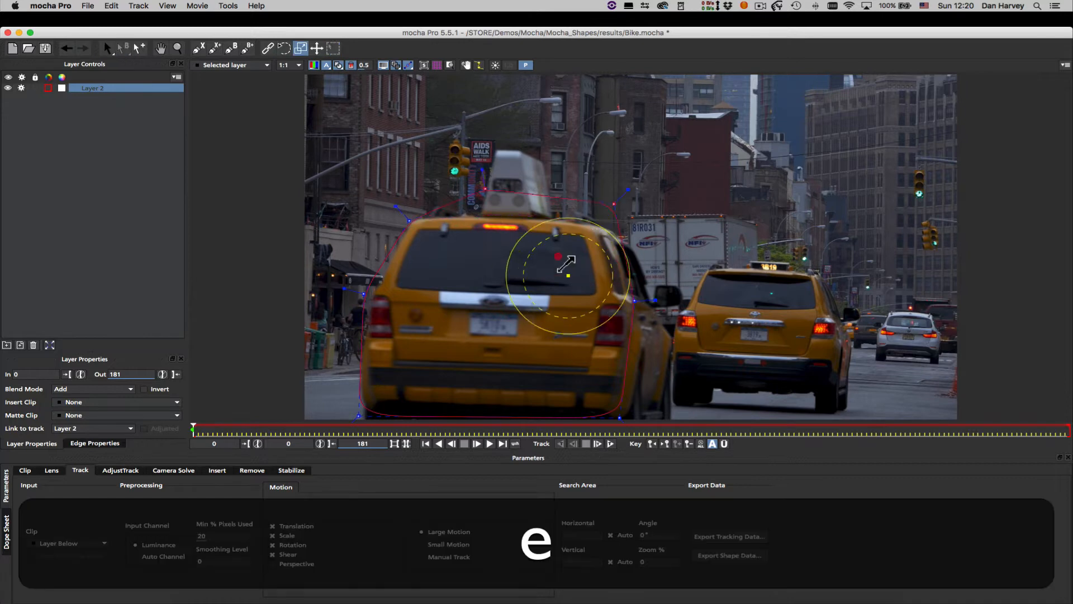
{"action": "left_click_drag", "start_coordinate": [547, 241], "coordinate": [573, 285]}
{"action": "left_click_drag", "start_coordinate": [364, 295], "coordinate": [371, 296]}
Rename the layer as taxi
{"action": "double_click", "coordinate": [112, 87]}
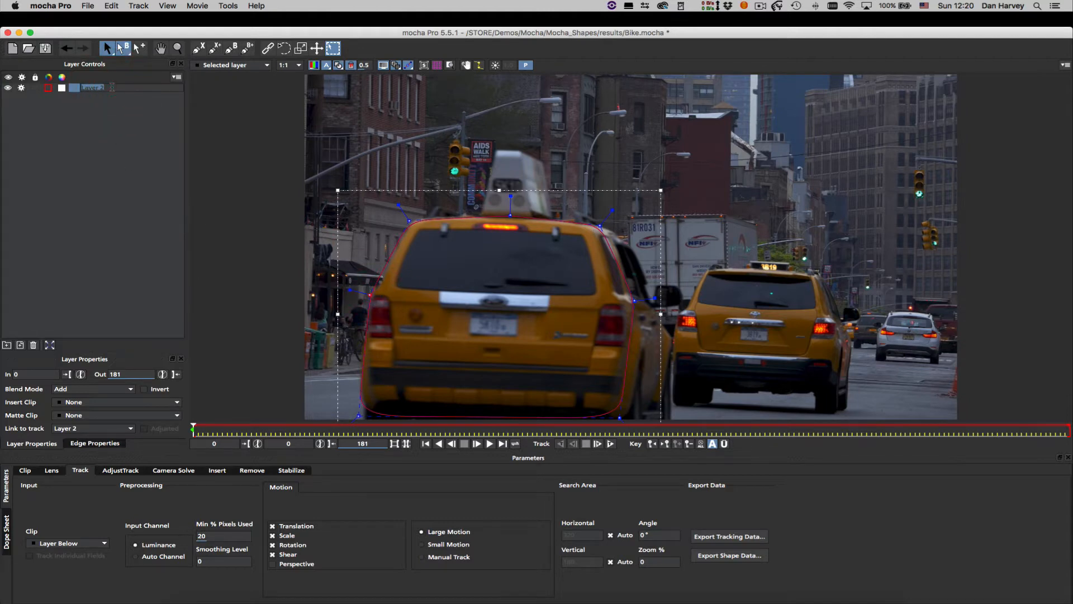
{"action": "type", "text": "taxi"}
{"action": "key", "text": "Return"}
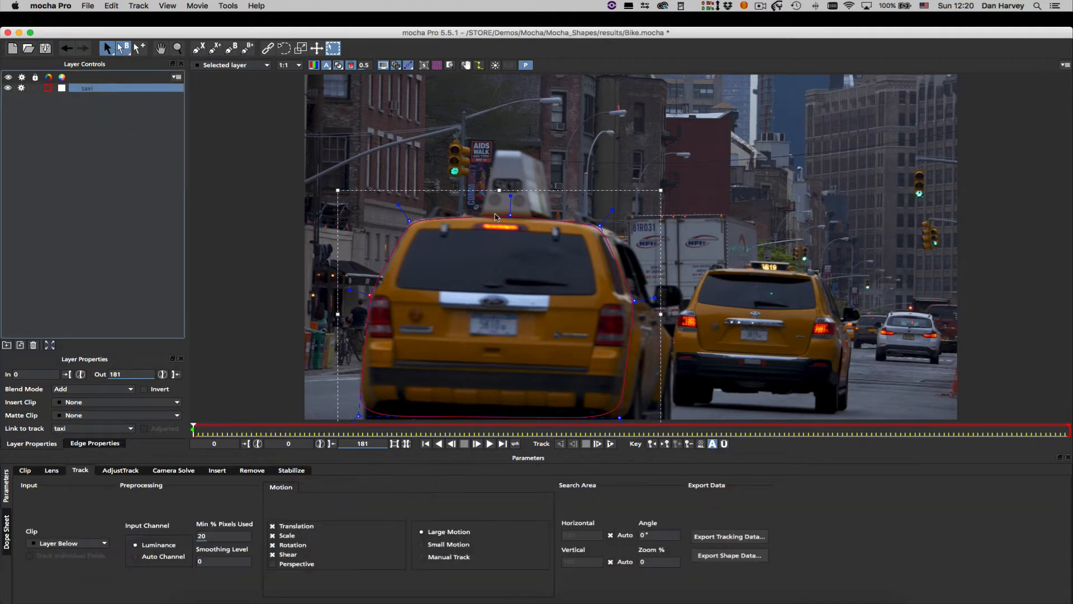
{"action": "right_click", "coordinate": [496, 217]}
{"action": "mouse_move", "coordinate": [517, 241]}
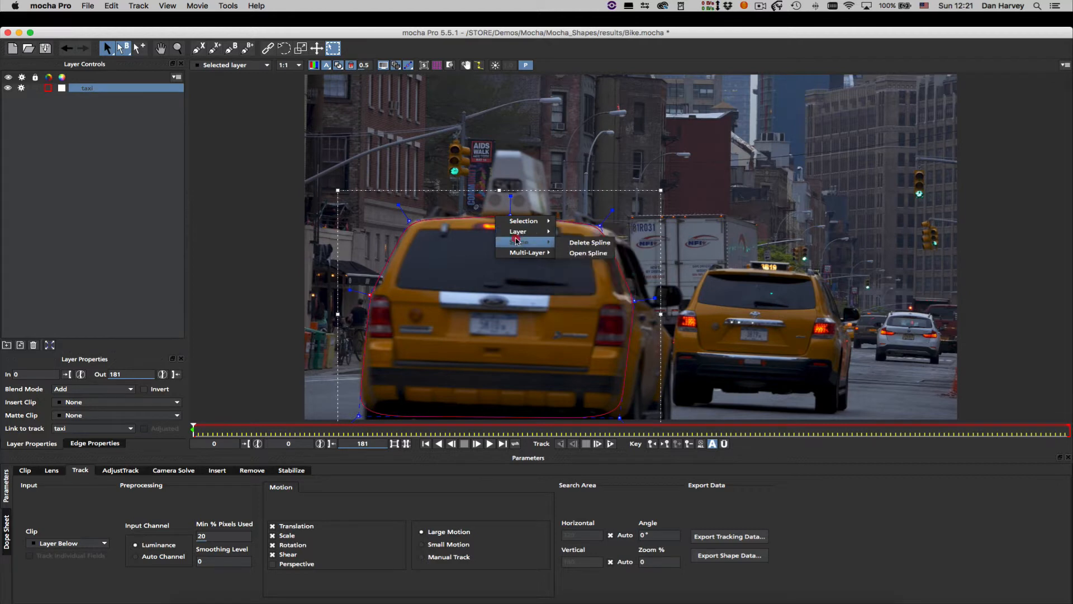
{"action": "left_click", "coordinate": [480, 203]}
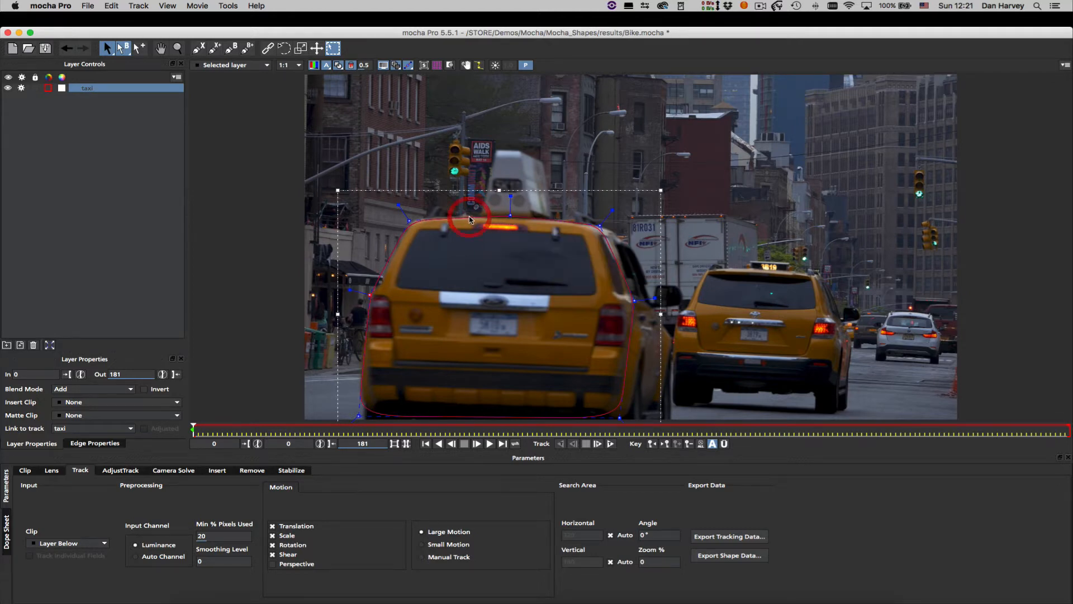
Track the taxi layer forward from frame 0 to frame 79 and switch off its processing
{"action": "left_click", "coordinate": [610, 444]}
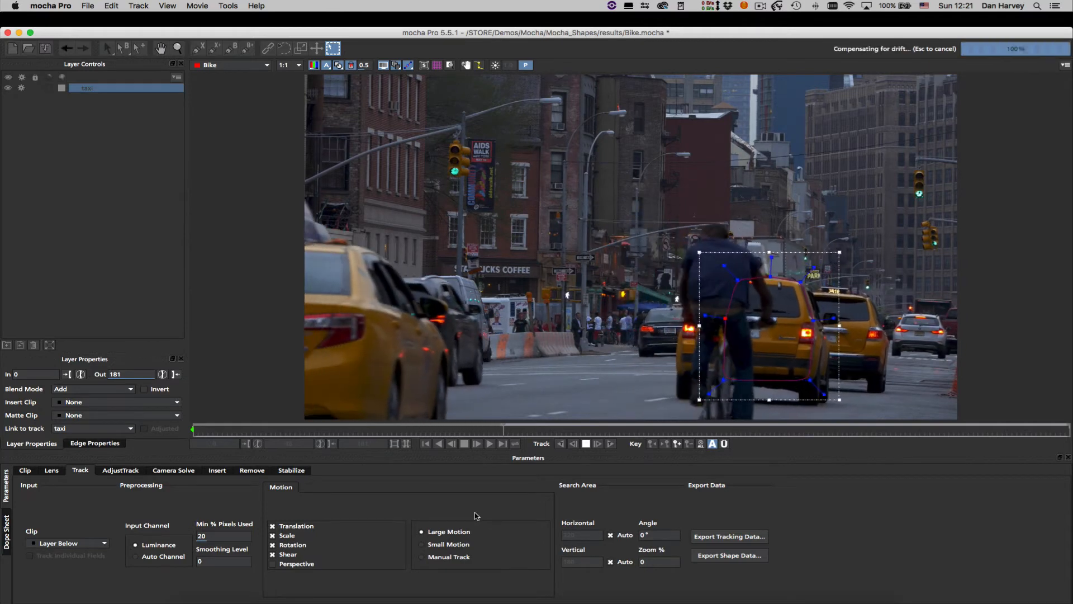
{"action": "left_click", "coordinate": [587, 444]}
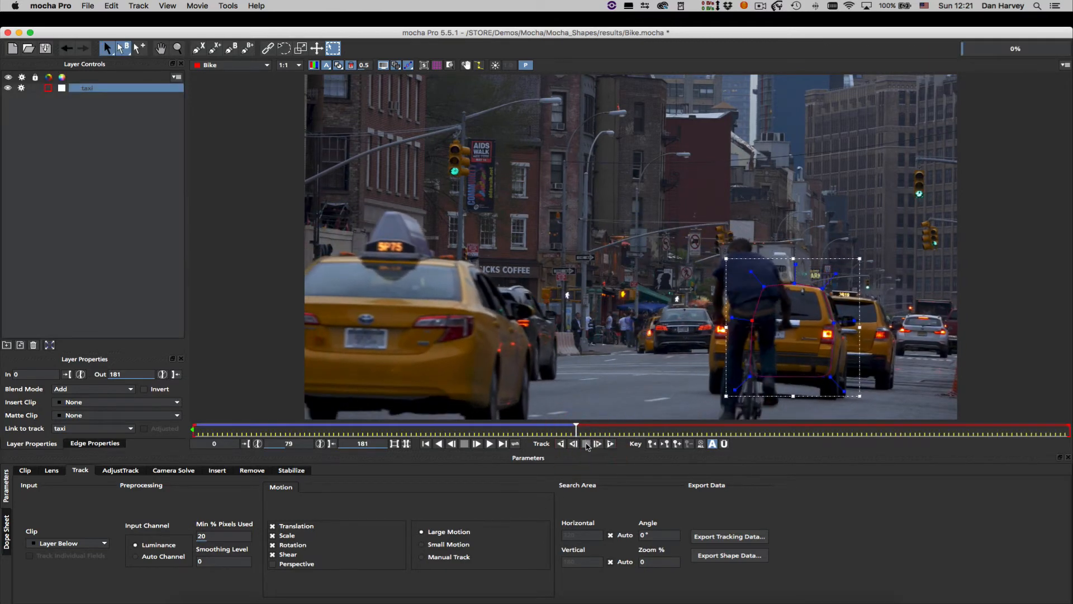
{"action": "left_click_drag", "start_coordinate": [577, 429], "coordinate": [194, 425]}
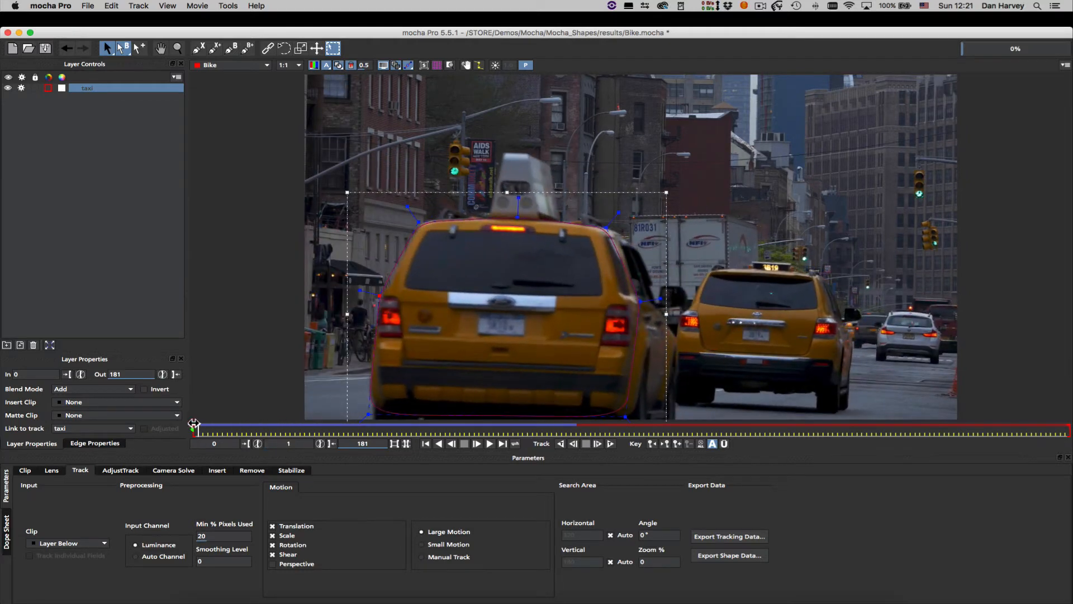
{"action": "left_click", "coordinate": [21, 88]}
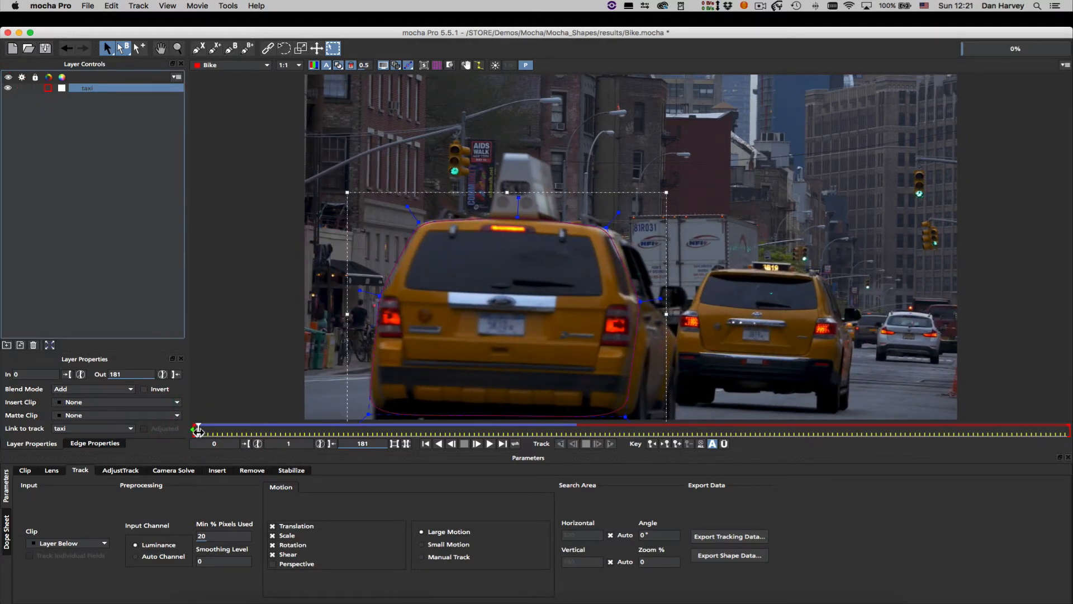
At frame 68, start a new X-Spline layer outlining the cyclist from the head down the left side to the foot
{"action": "left_click_drag", "start_coordinate": [199, 431], "coordinate": [529, 430]}
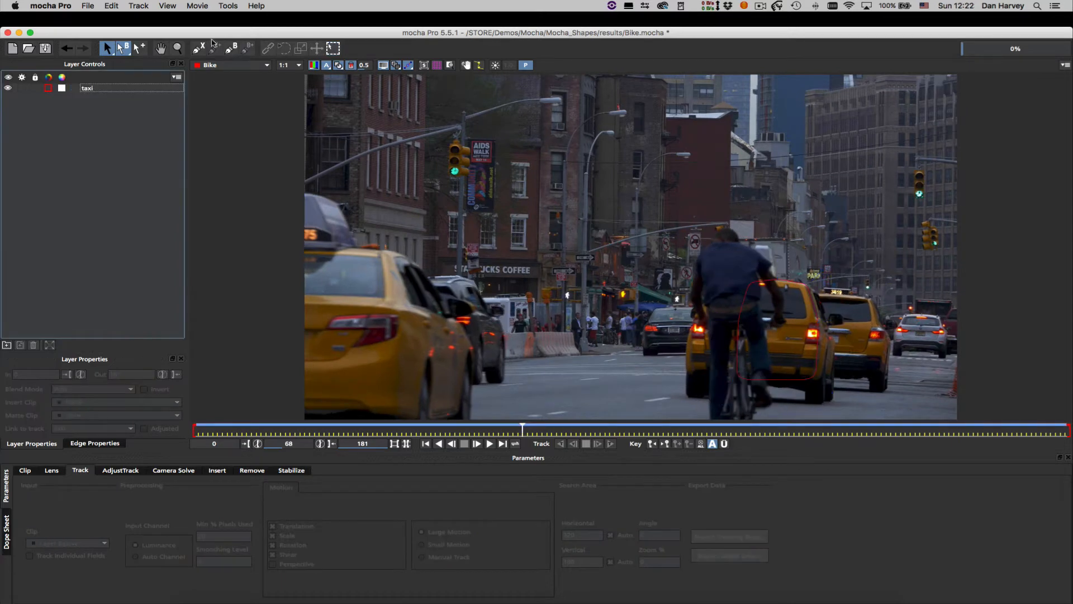
{"action": "left_click", "coordinate": [199, 49]}
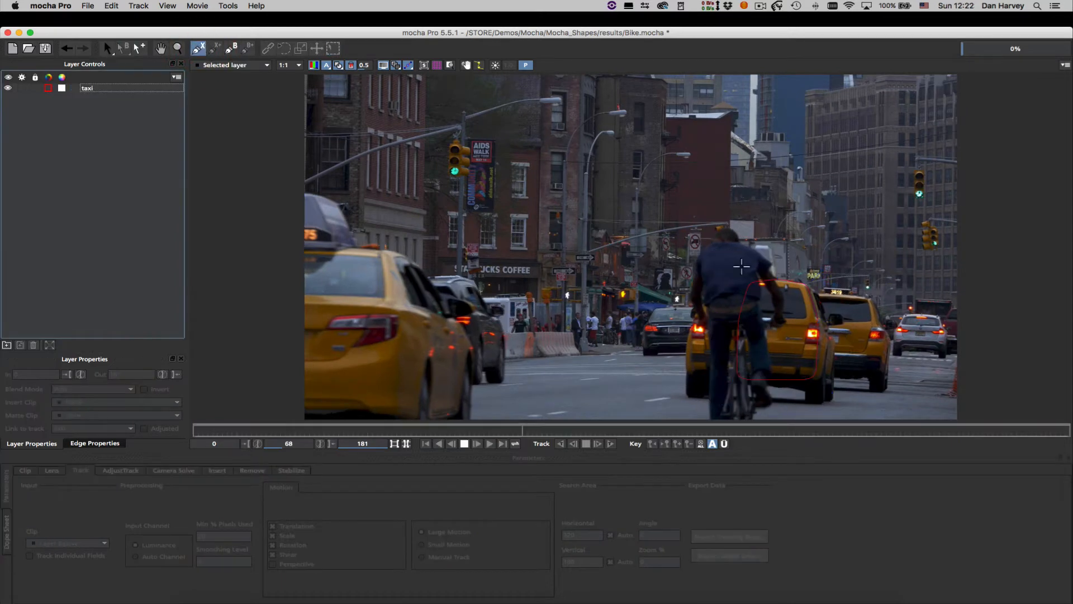
{"action": "left_click", "coordinate": [725, 227]}
{"action": "left_click", "coordinate": [700, 251]}
{"action": "left_click", "coordinate": [690, 283]}
{"action": "left_click", "coordinate": [696, 316]}
{"action": "left_click", "coordinate": [709, 349]}
{"action": "left_click", "coordinate": [712, 379]}
{"action": "left_click", "coordinate": [711, 418]}
Continue the X-Spline under the bike wheel and up the cyclist's right side, closing it at the head
{"action": "key", "text": "z"}
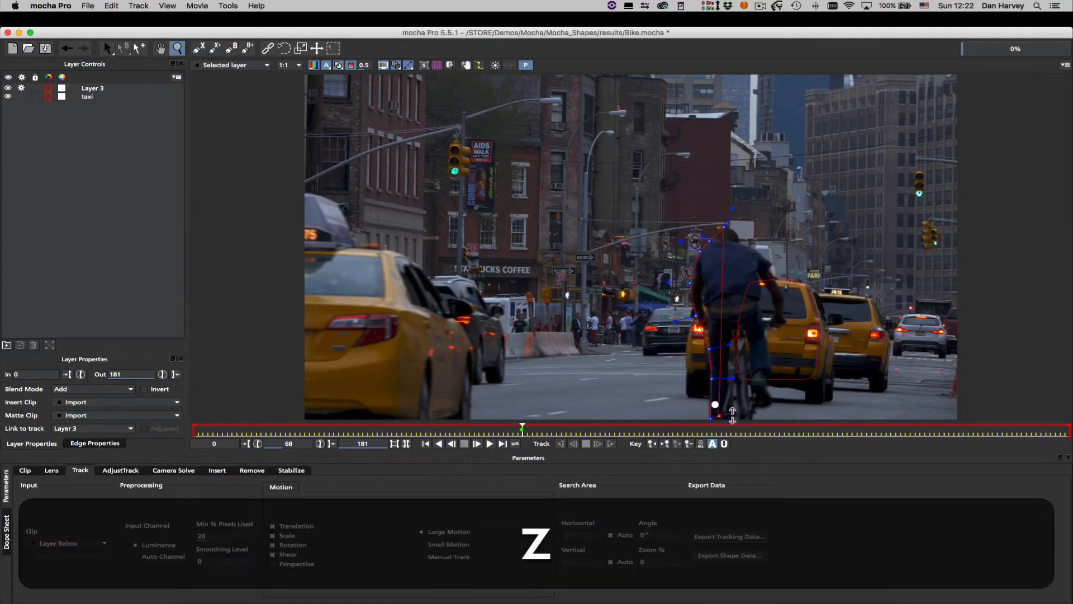
{"action": "key", "text": "x"}
{"action": "left_click_drag", "start_coordinate": [724, 411], "coordinate": [715, 387]}
{"action": "left_click", "coordinate": [723, 405]}
{"action": "left_click", "coordinate": [750, 402]}
{"action": "left_click", "coordinate": [750, 395]}
{"action": "left_click", "coordinate": [768, 387]}
{"action": "left_click", "coordinate": [767, 364]}
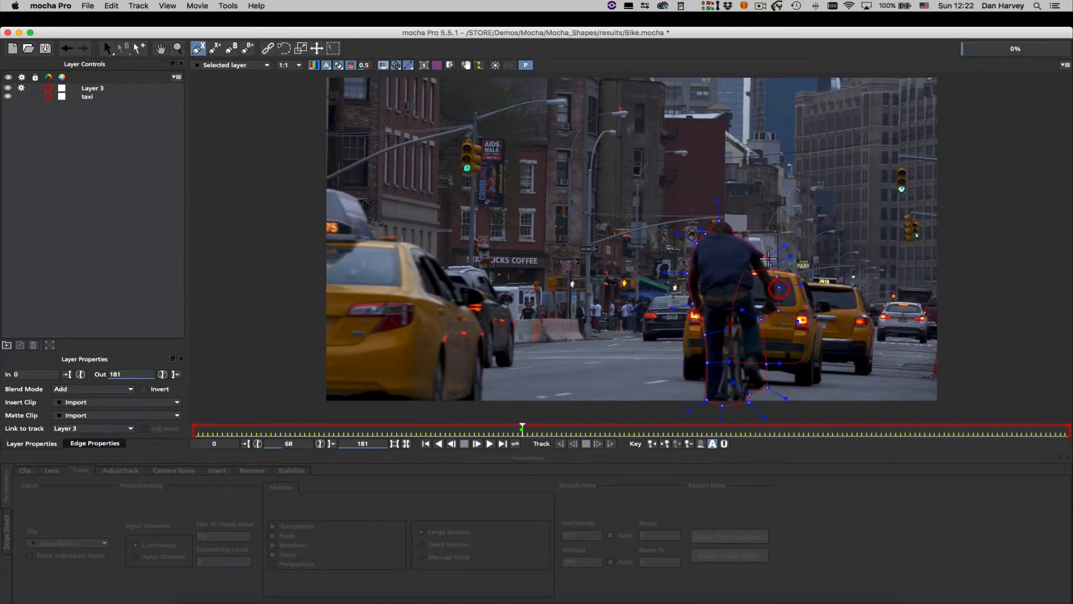
{"action": "left_click", "coordinate": [767, 256]}
{"action": "left_click", "coordinate": [748, 240]}
{"action": "left_click", "coordinate": [733, 234]}
{"action": "right_click", "coordinate": [729, 223]}
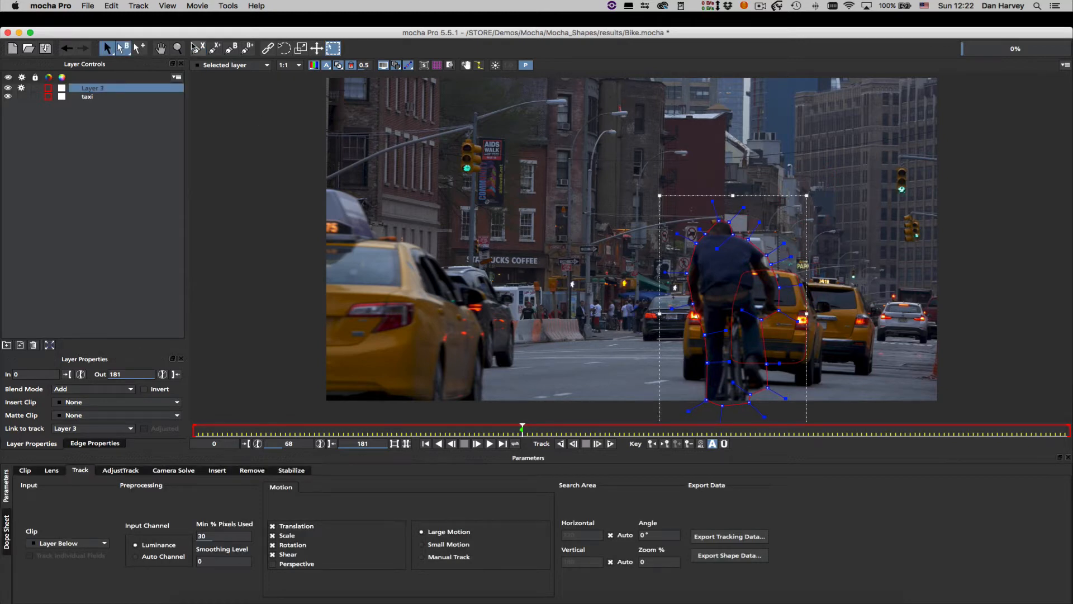
Add an X-Spline to the cyclist layer around the gap between the left arm and the torso
{"action": "left_click", "coordinate": [215, 48]}
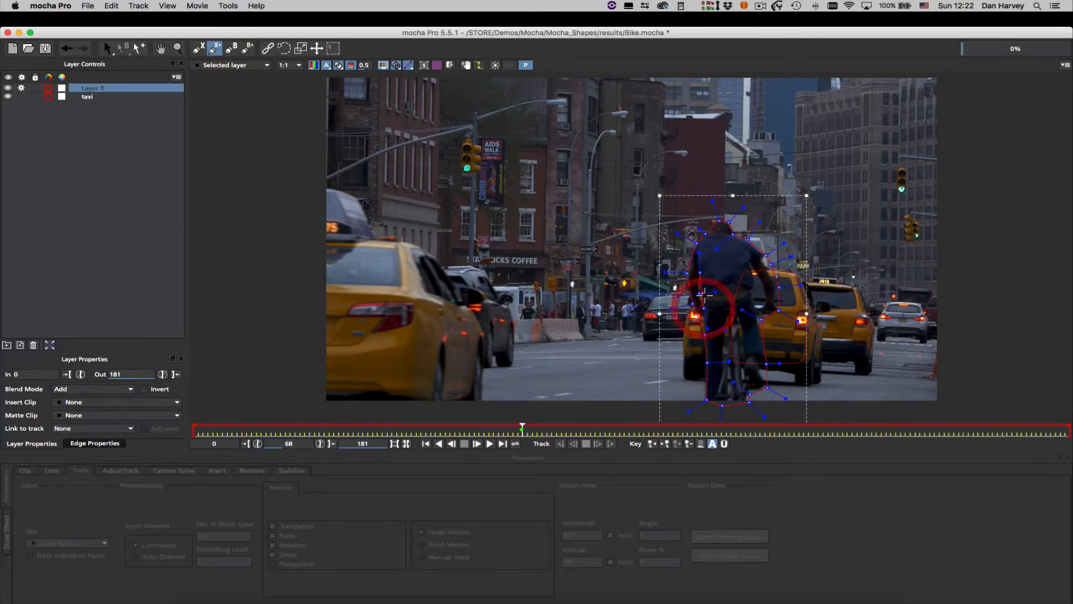
{"action": "left_click", "coordinate": [703, 293]}
{"action": "right_click", "coordinate": [508, 79]}
Add another X-Spline to the cyclist layer around the gap between the right arm and the body
{"action": "left_click", "coordinate": [217, 48]}
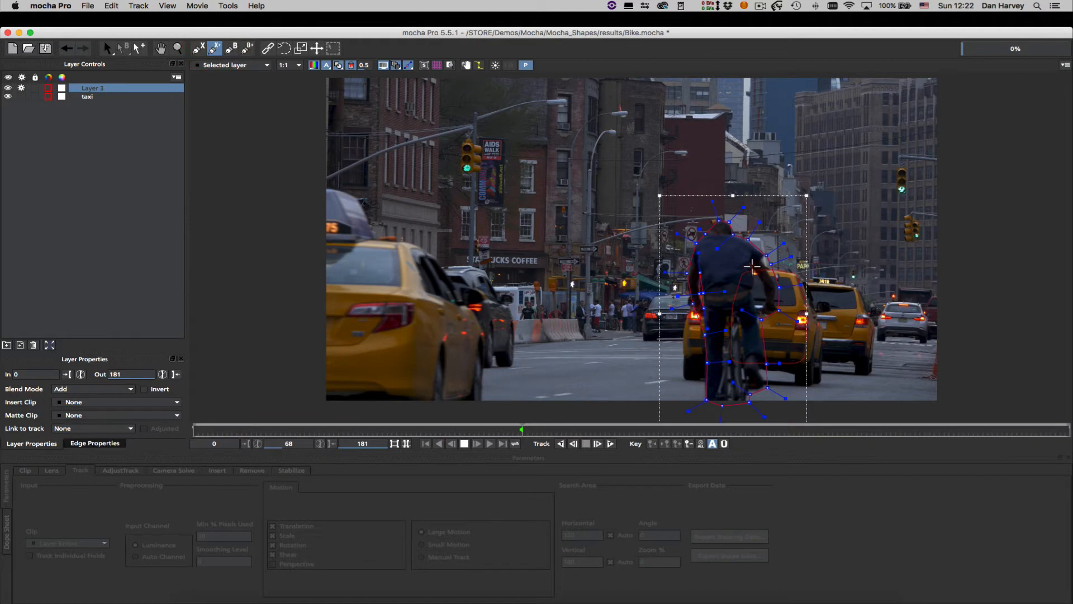
{"action": "left_click", "coordinate": [751, 265]}
{"action": "left_click", "coordinate": [753, 291]}
{"action": "left_click", "coordinate": [761, 313]}
{"action": "left_click", "coordinate": [770, 302]}
{"action": "left_click", "coordinate": [764, 284]}
{"action": "right_click", "coordinate": [759, 274]}
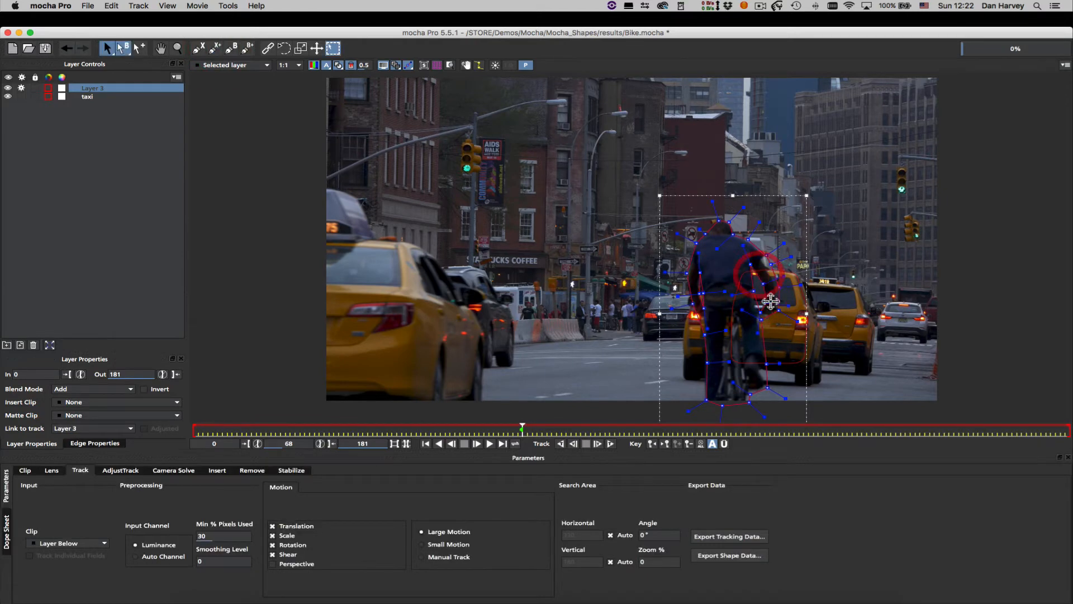
Check the cyclist layer's matte overlay, then track the layer backward and forward through the whole clip
{"action": "left_click", "coordinate": [339, 65]}
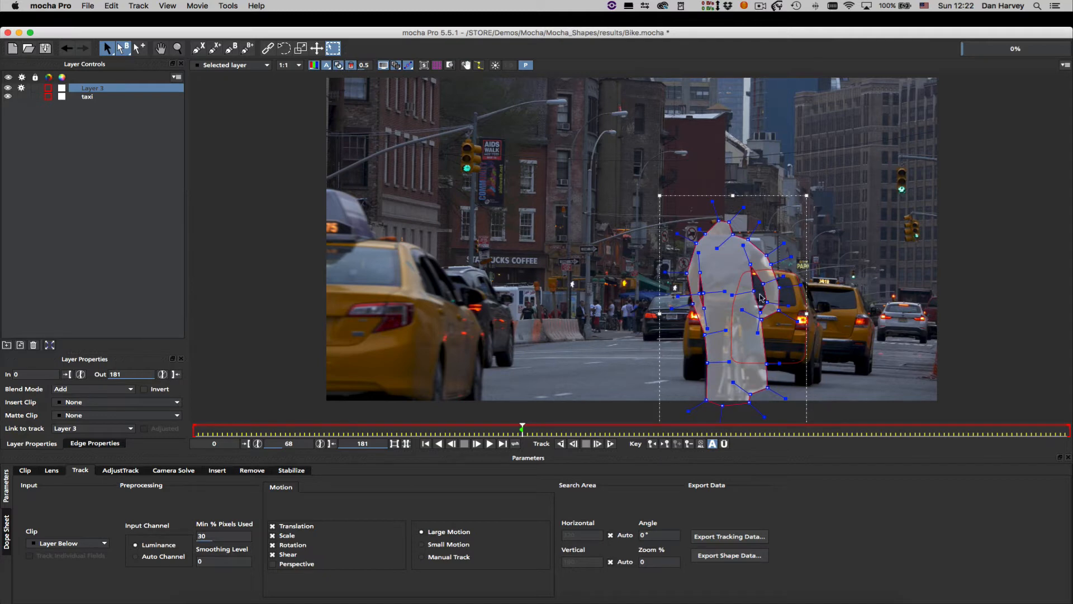
{"action": "left_click", "coordinate": [339, 67]}
{"action": "left_click", "coordinate": [562, 443]}
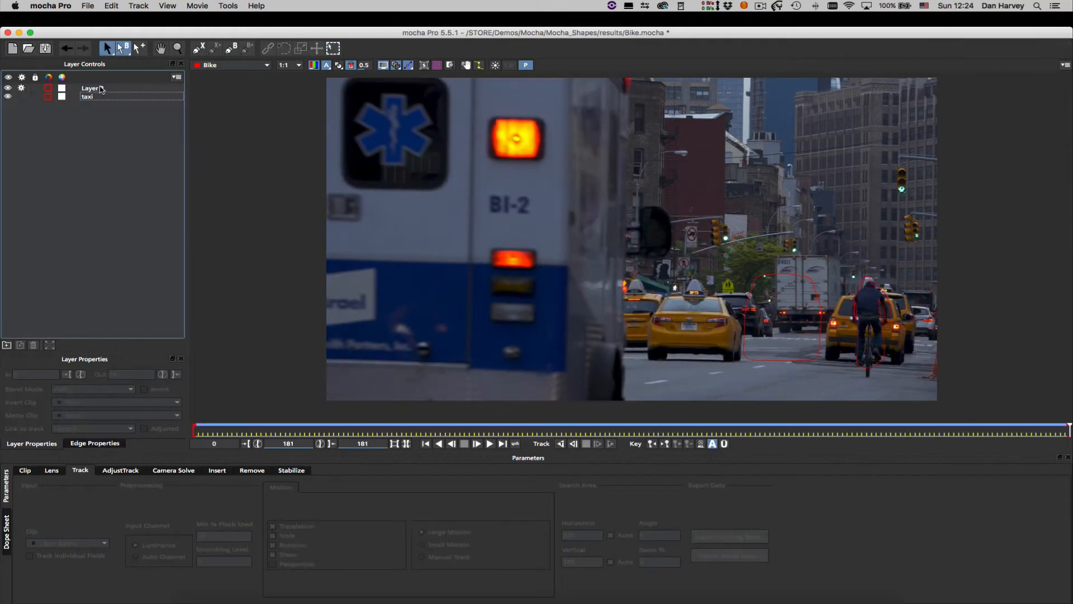
Rename the cyclist's layer as Cyclist
{"action": "left_click", "coordinate": [101, 92]}
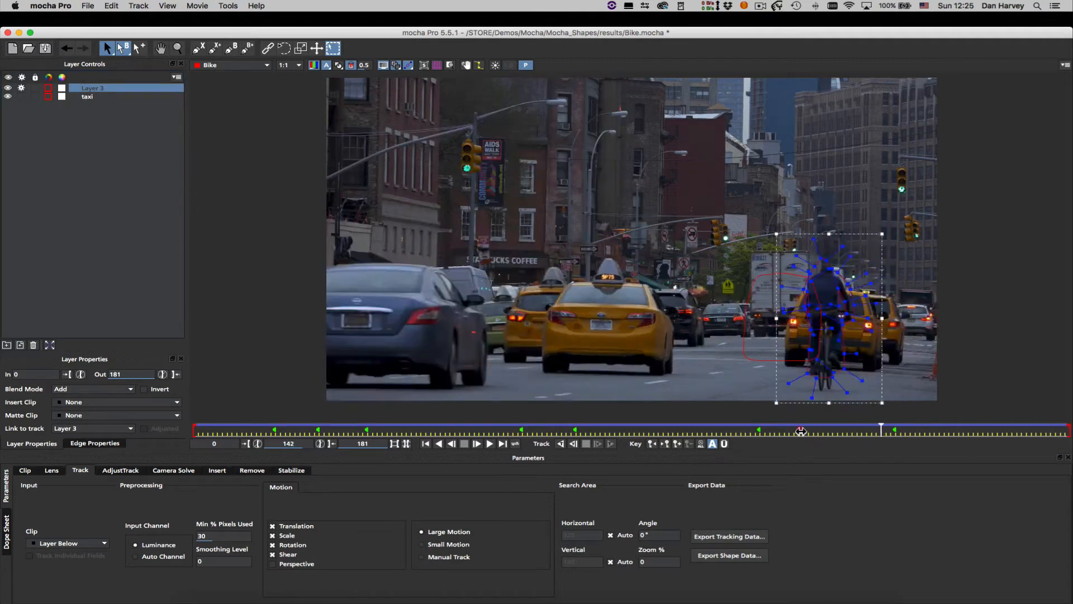
{"action": "double_click", "coordinate": [107, 88]}
{"action": "type", "text": "Cyclist"}
{"action": "key", "text": "Return"}
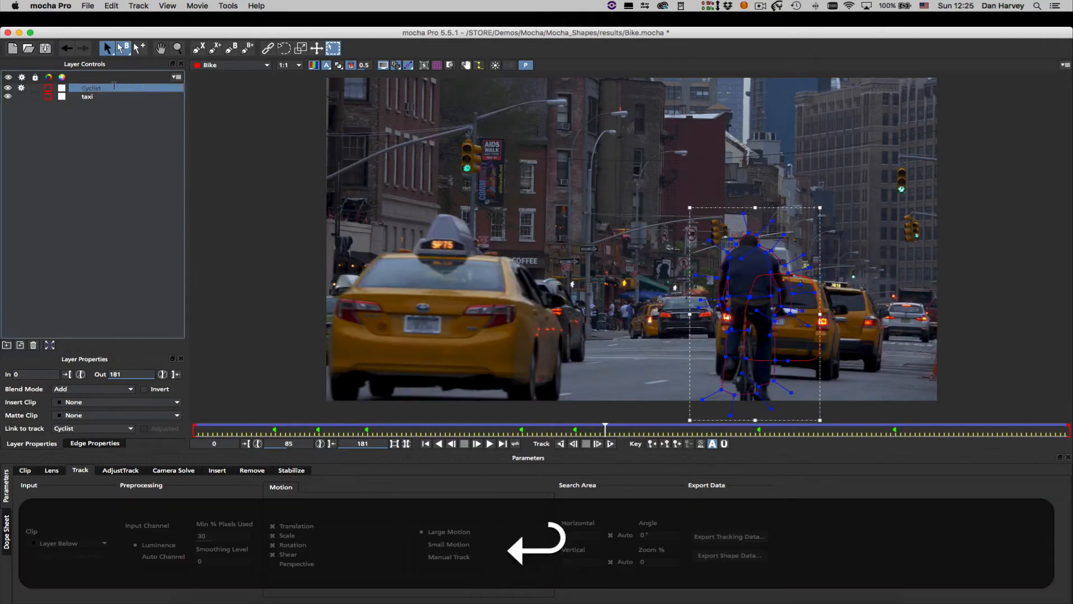
Change the taxi layer's matte colour to green
{"action": "left_click", "coordinate": [98, 97]}
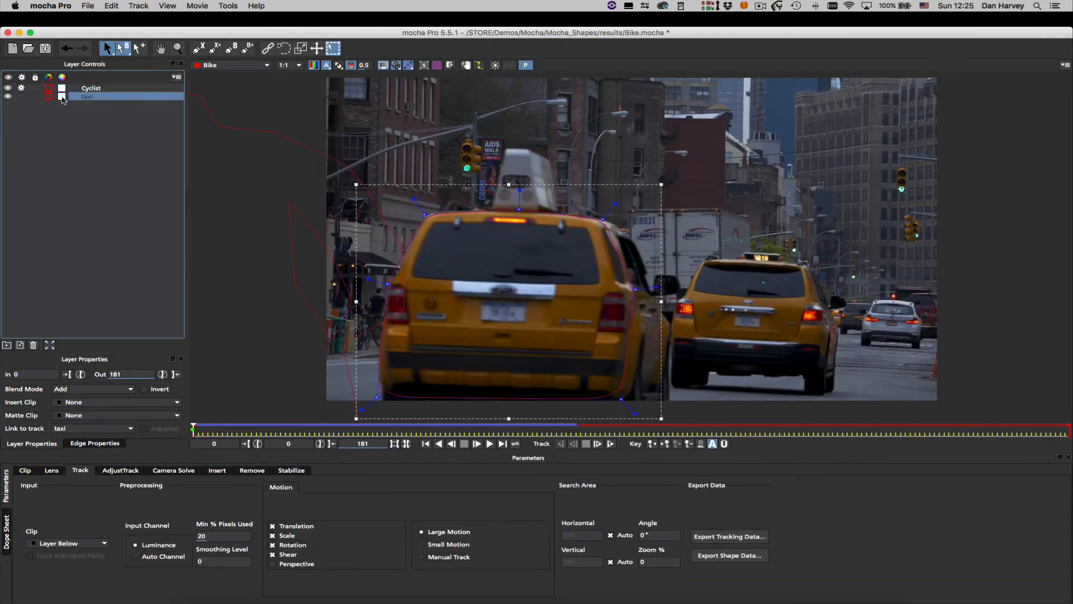
{"action": "left_click", "coordinate": [61, 96]}
{"action": "left_click_drag", "start_coordinate": [322, 254], "coordinate": [309, 229]}
{"action": "left_click", "coordinate": [384, 394]}
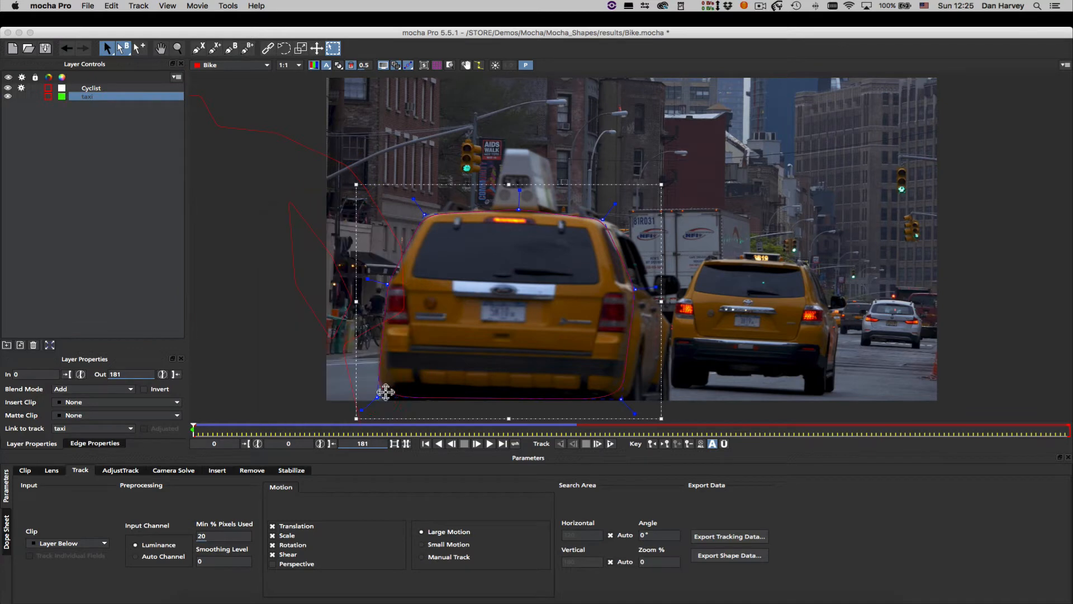
Turn on the matte overlay, go to frame 32 and display the selected track mattes
{"action": "left_click", "coordinate": [338, 65]}
{"action": "left_click_drag", "start_coordinate": [193, 428], "coordinate": [348, 426]}
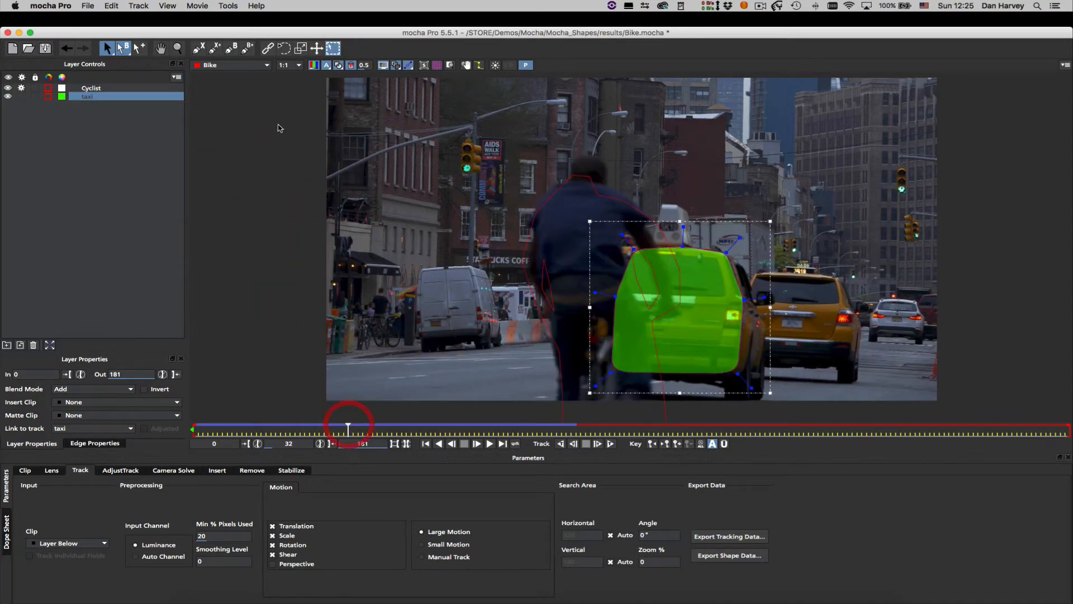
{"action": "left_click", "coordinate": [339, 66]}
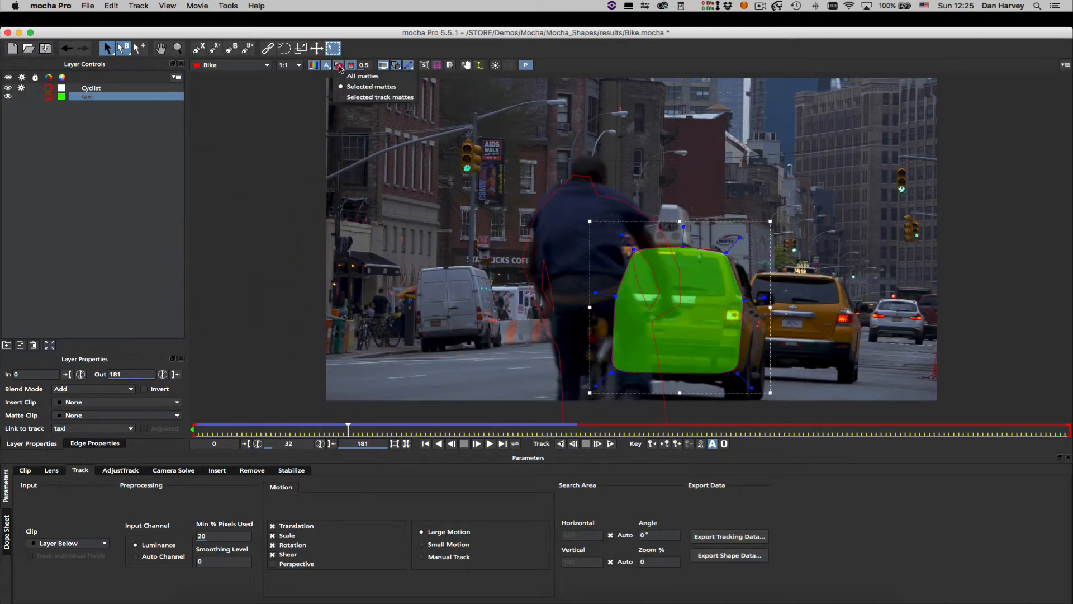
{"action": "left_click", "coordinate": [359, 99]}
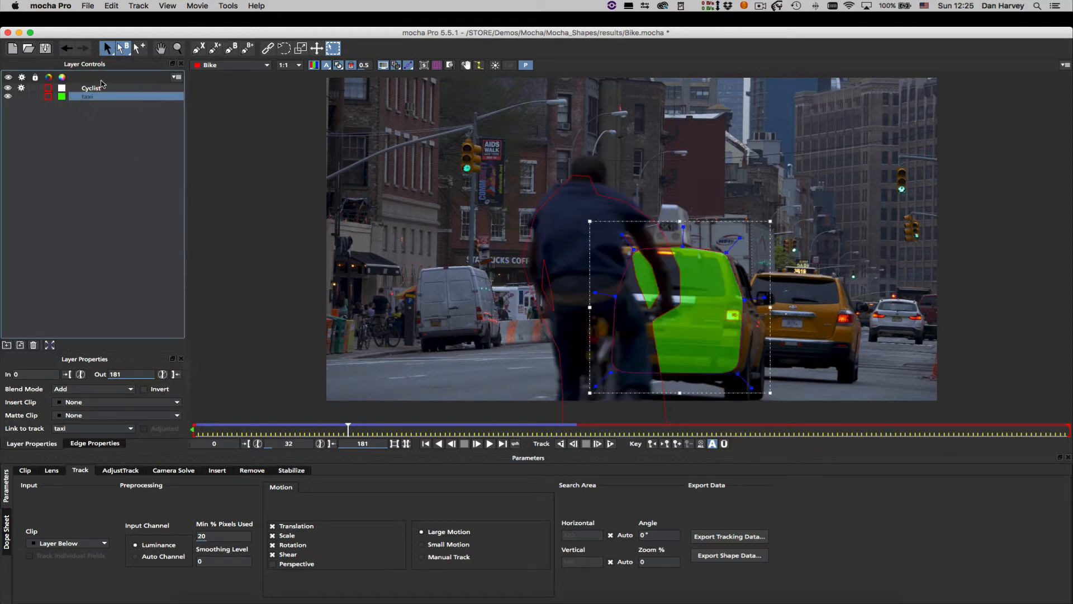
Move the Cyclist layer below the taxi layer in the layer stack
{"action": "left_click_drag", "start_coordinate": [102, 85], "coordinate": [98, 100]}
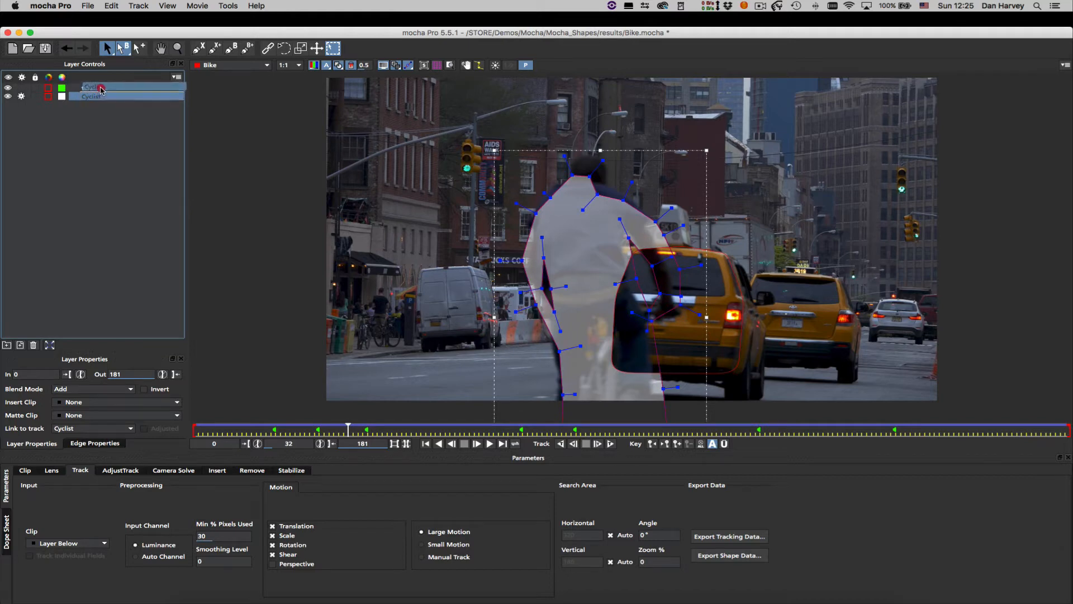
Restore the Cyclist layer above the taxi layer and turn off the matte overlay
{"action": "left_click_drag", "start_coordinate": [97, 91], "coordinate": [94, 102]}
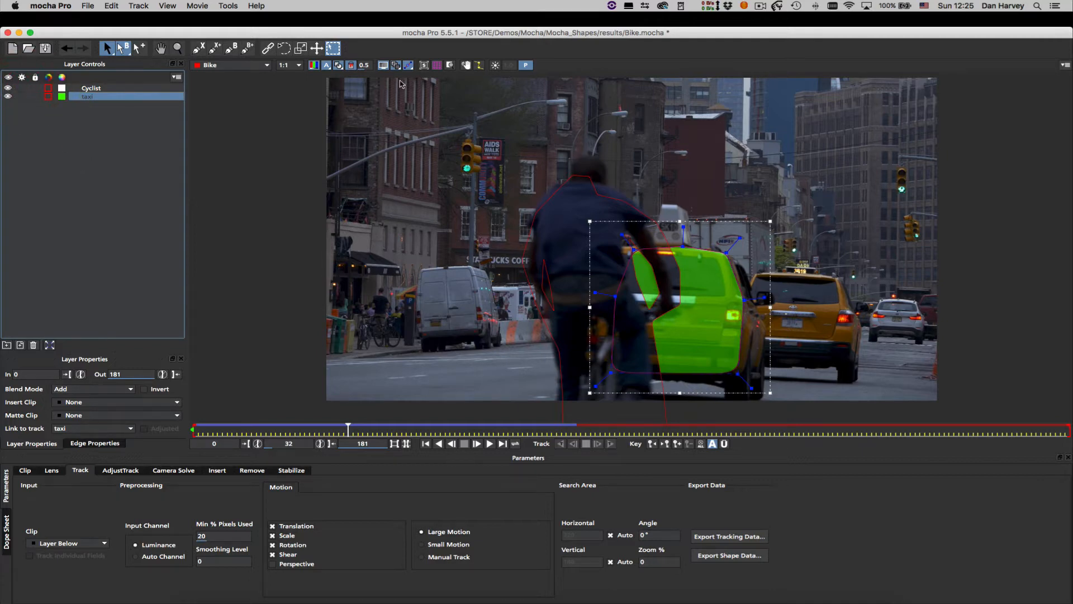
{"action": "left_click", "coordinate": [338, 65]}
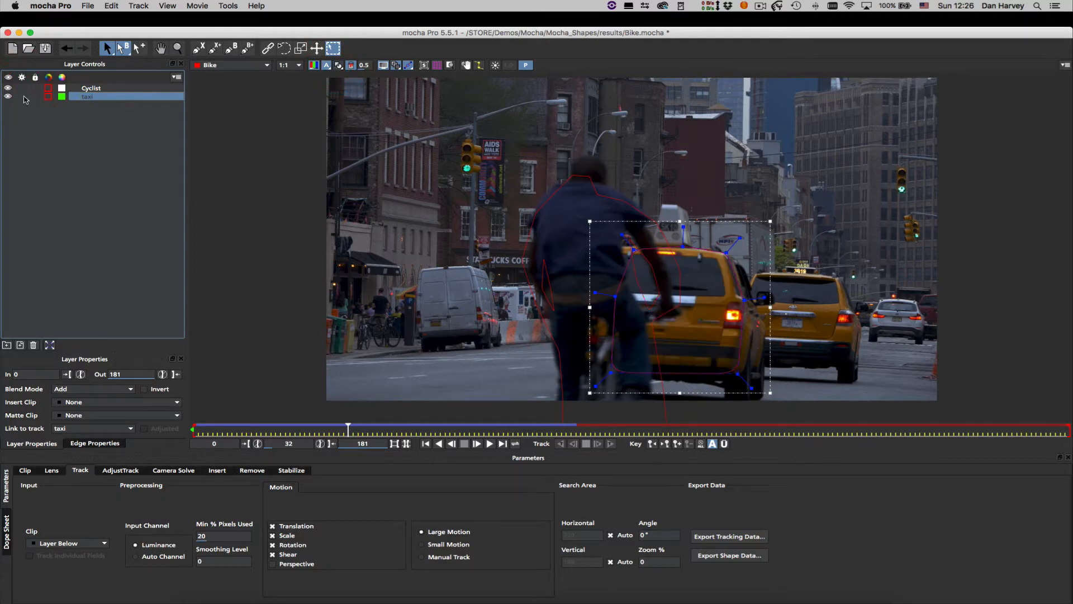
Go to frame 0, turn the matte overlay back on and track the taxi layer forward through frame 181
{"action": "left_click_drag", "start_coordinate": [347, 428], "coordinate": [139, 417]}
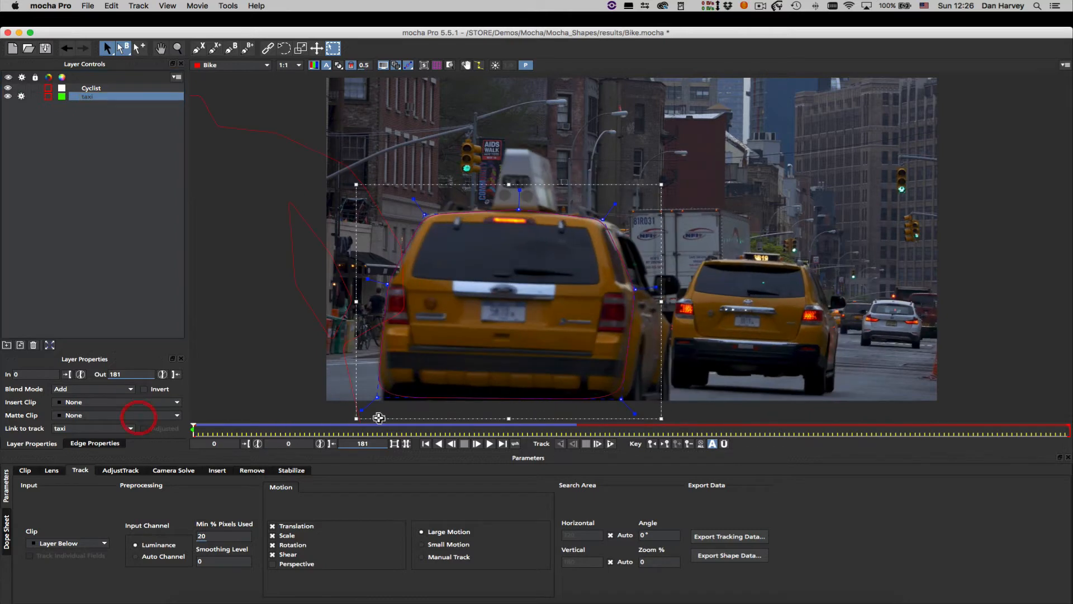
{"action": "left_click", "coordinate": [338, 65]}
{"action": "left_click", "coordinate": [611, 443]}
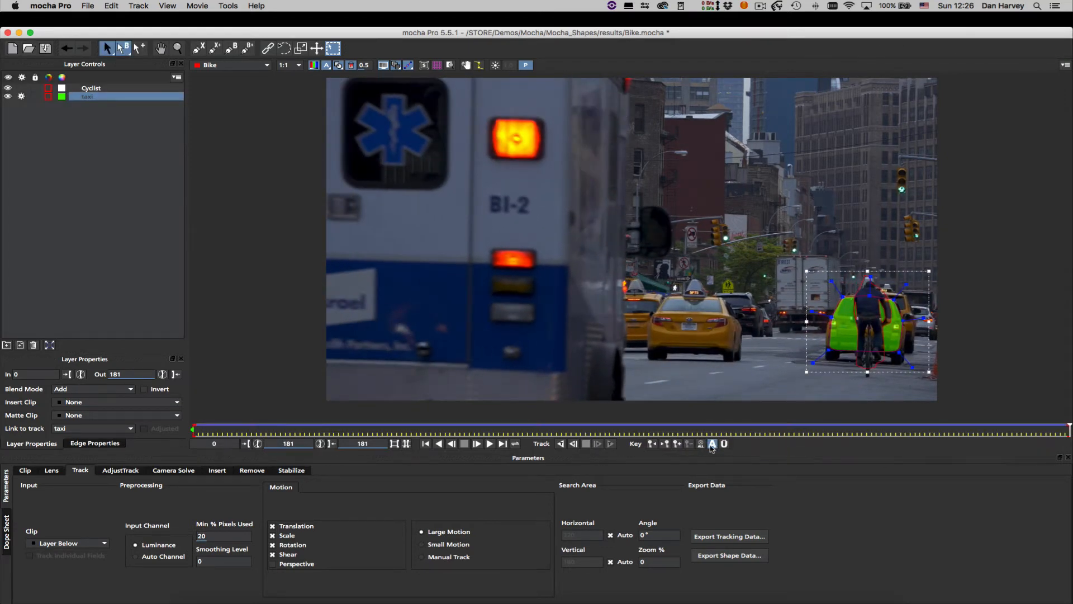
Adjust the taxi spline's lower-left corner and left edge at frame 181, and go to about frame 75
{"action": "left_click_drag", "start_coordinate": [825, 374], "coordinate": [834, 366]}
{"action": "left_click_drag", "start_coordinate": [832, 318], "coordinate": [829, 318]}
{"action": "left_click_drag", "start_coordinate": [1069, 430], "coordinate": [556, 431]}
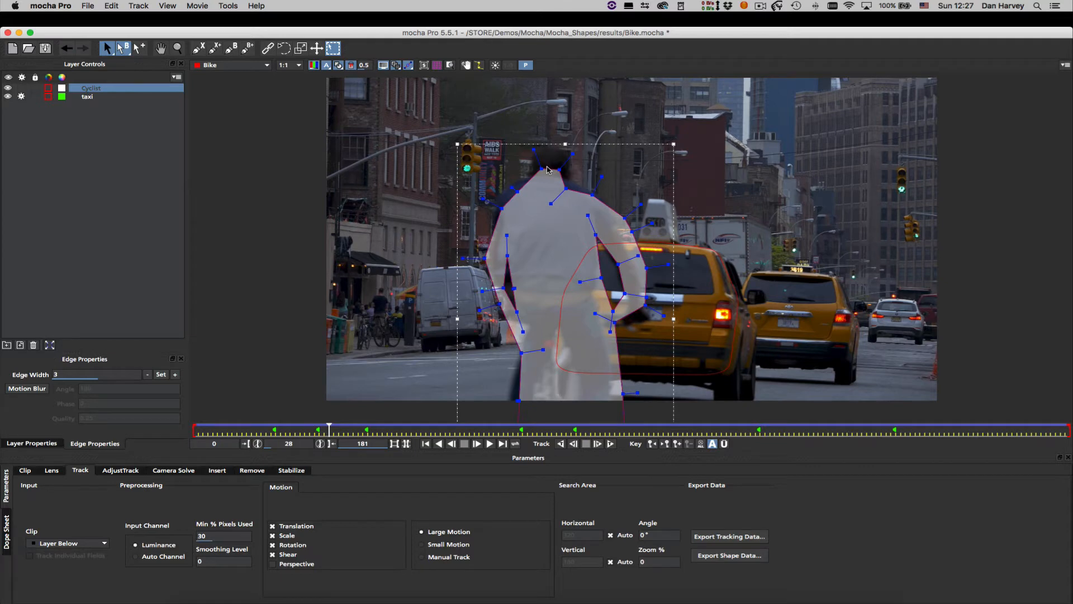
Select all points in the Cyclist spline and set their edge width to 6.4
{"action": "right_click", "coordinate": [549, 171]}
{"action": "mouse_move", "coordinate": [563, 174]}
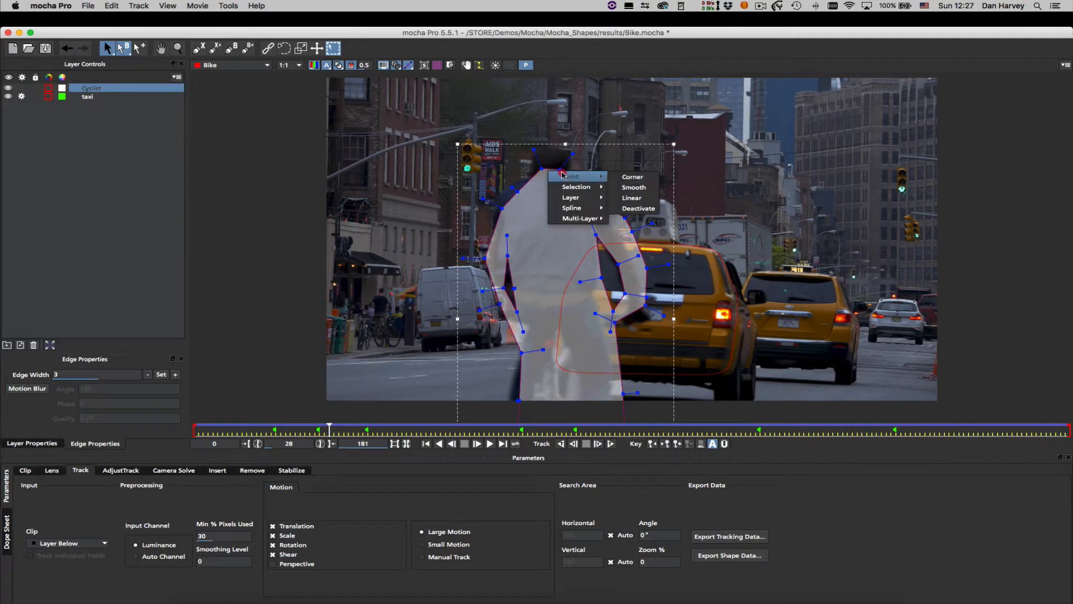
{"action": "mouse_move", "coordinate": [595, 184]}
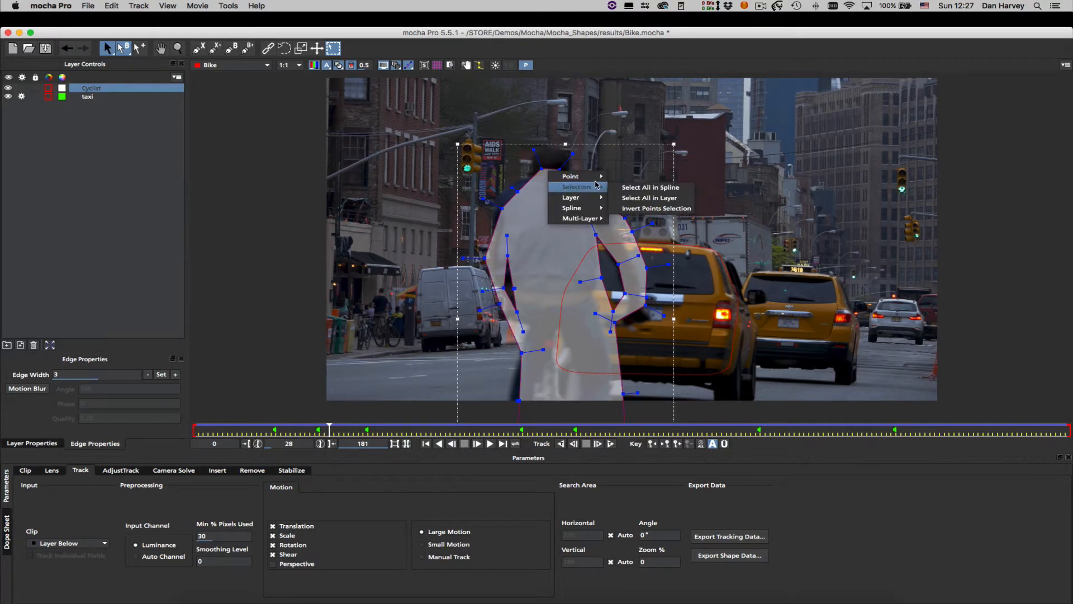
{"action": "left_click", "coordinate": [636, 186]}
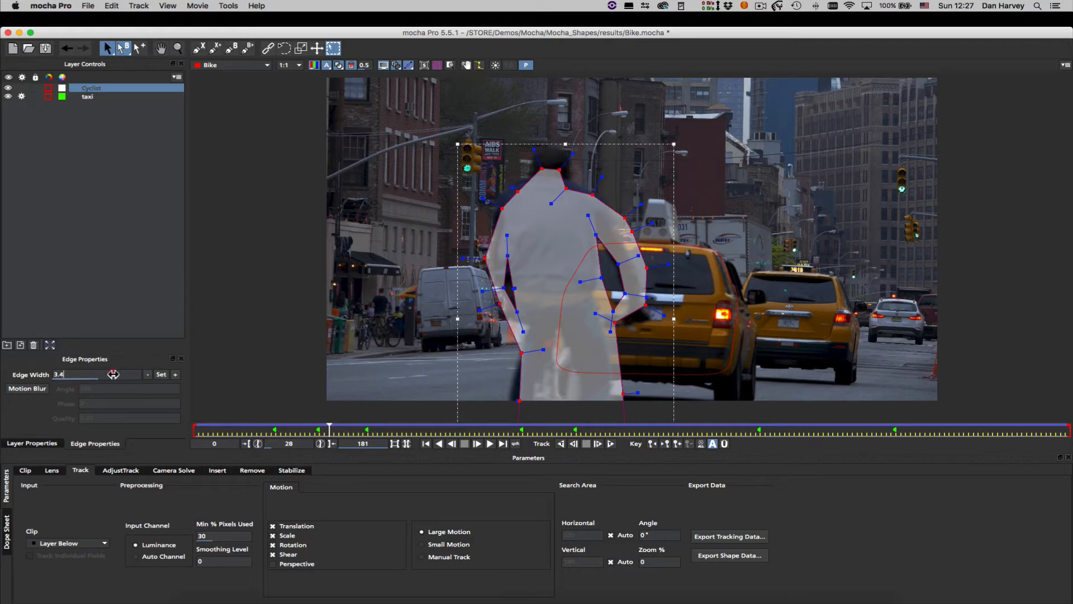
{"action": "left_click", "coordinate": [163, 376]}
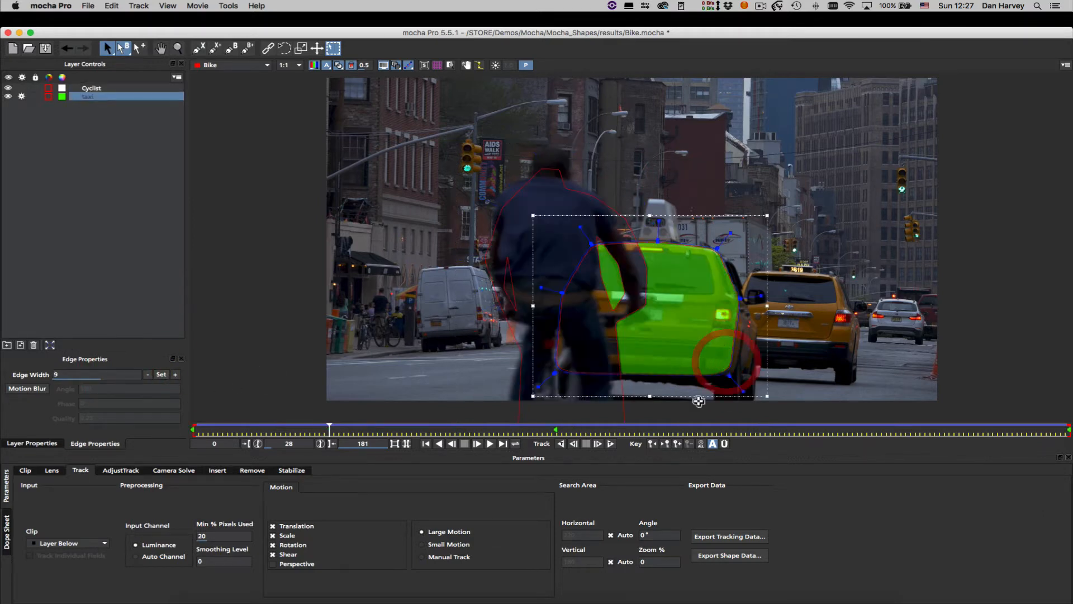
Browse the available formats for exporting the taxi layer's shape data
{"action": "left_click", "coordinate": [735, 558]}
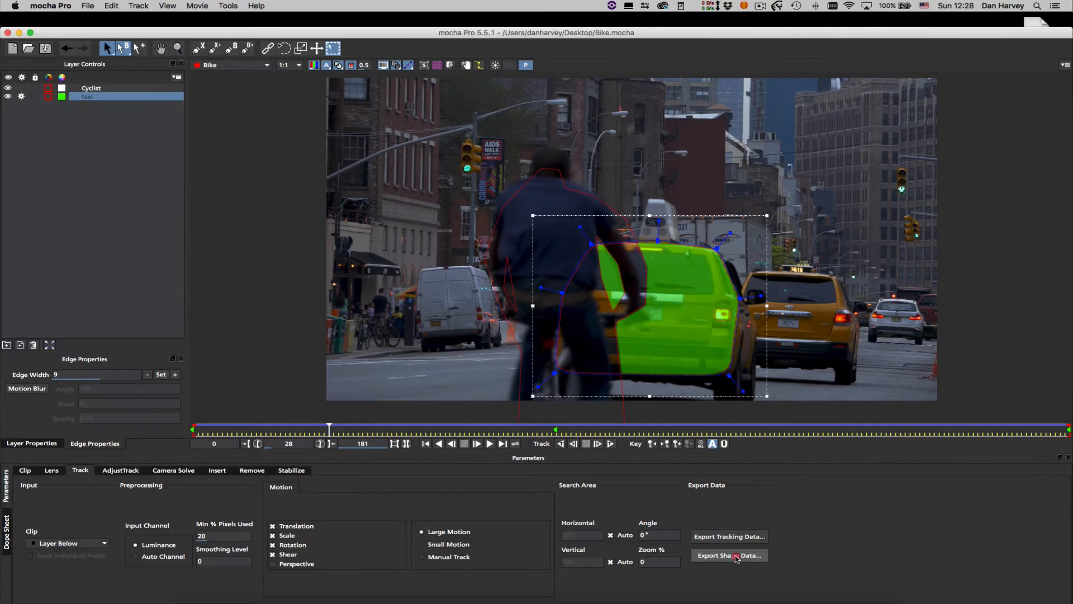
{"action": "left_click", "coordinate": [626, 297]}
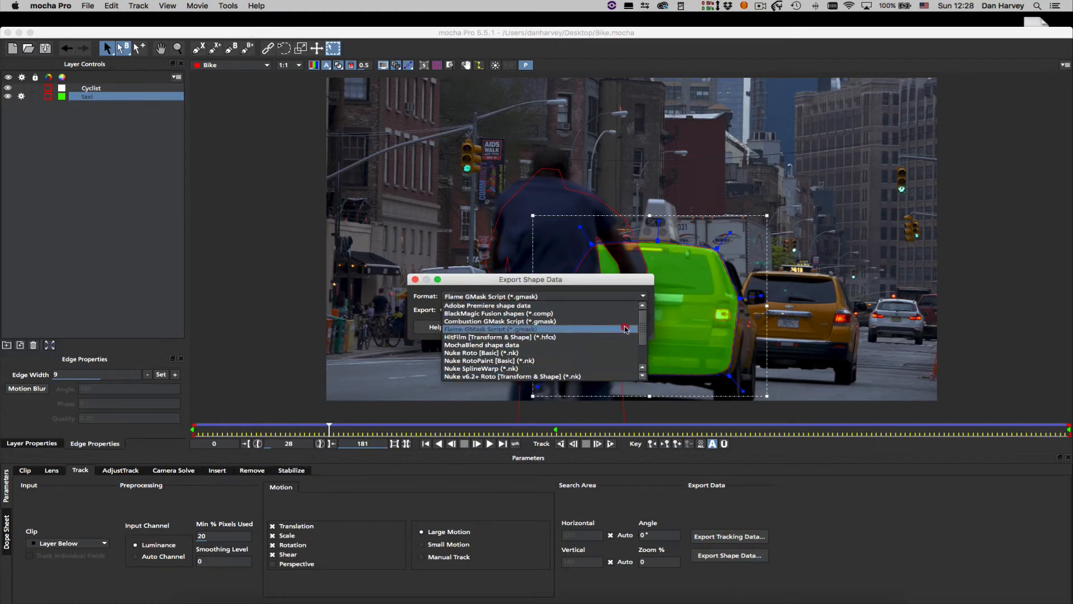
{"action": "left_click_drag", "start_coordinate": [643, 326], "coordinate": [646, 353]}
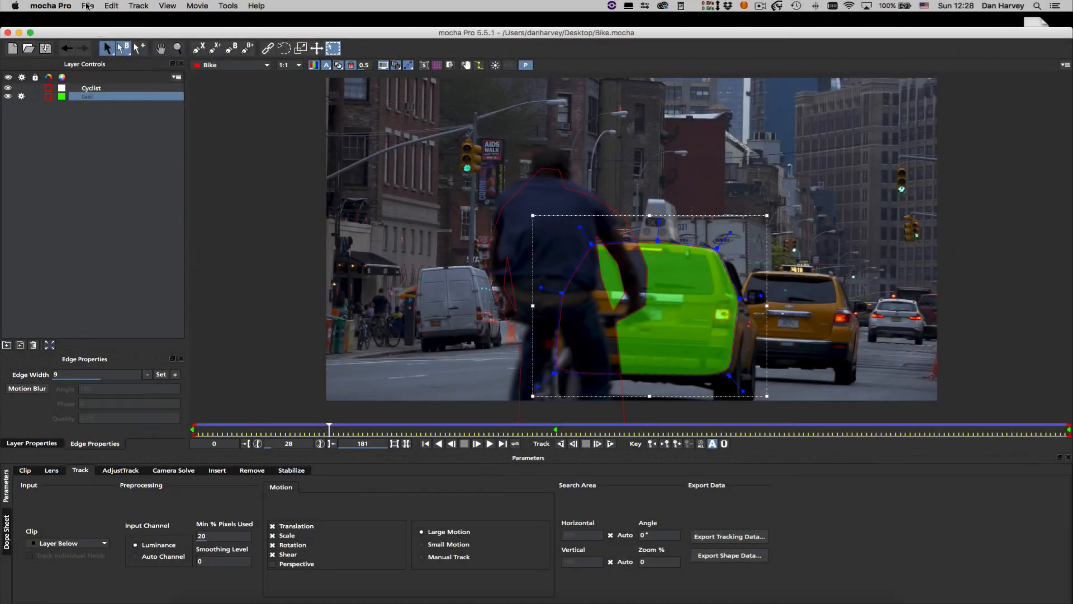
Save the project under the name Bike on the Desktop, replacing the existing Bike.mocha file
{"action": "left_click", "coordinate": [87, 6]}
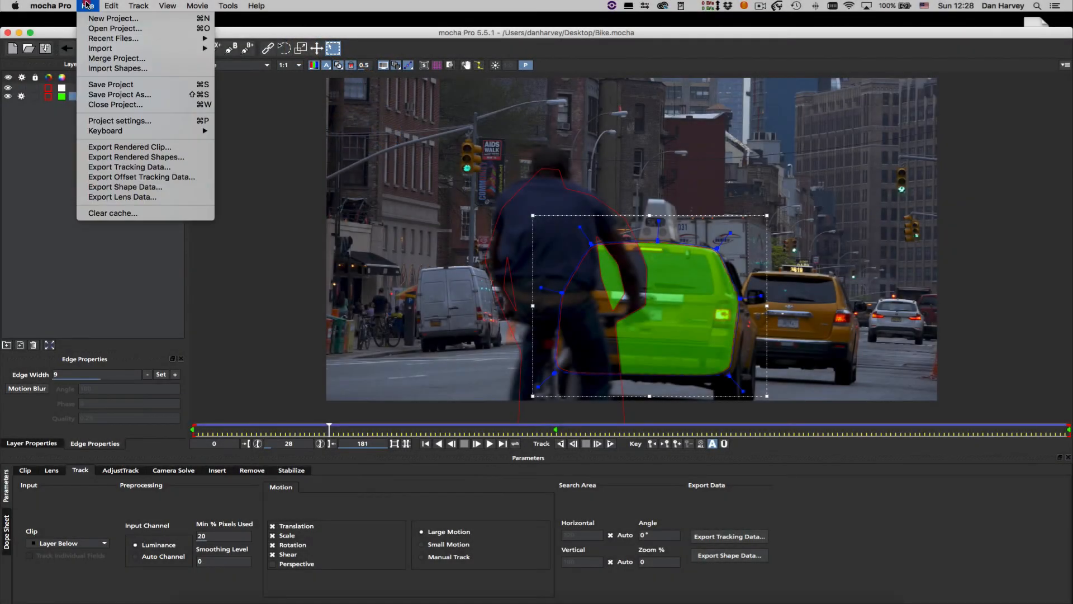
{"action": "left_click", "coordinate": [109, 94]}
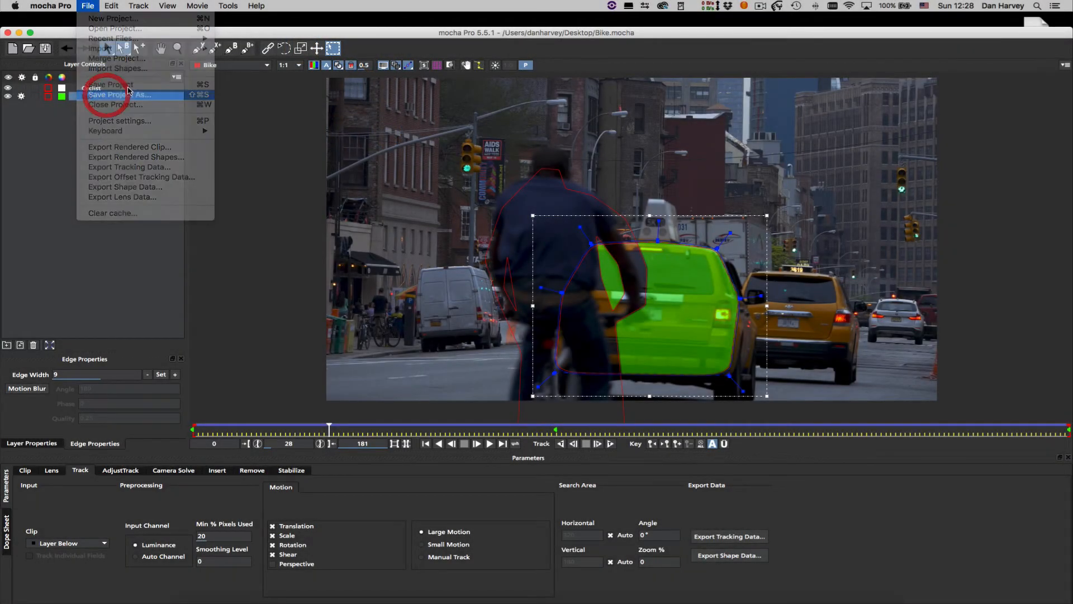
{"action": "left_click", "coordinate": [479, 118]}
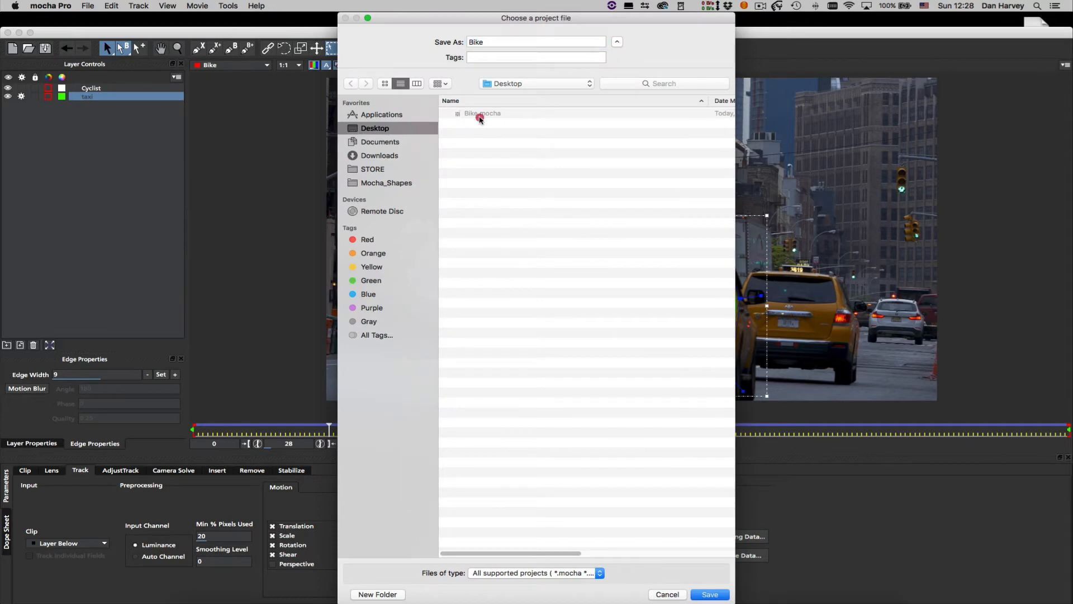
{"action": "left_click", "coordinate": [478, 112]}
{"action": "left_click", "coordinate": [718, 596]}
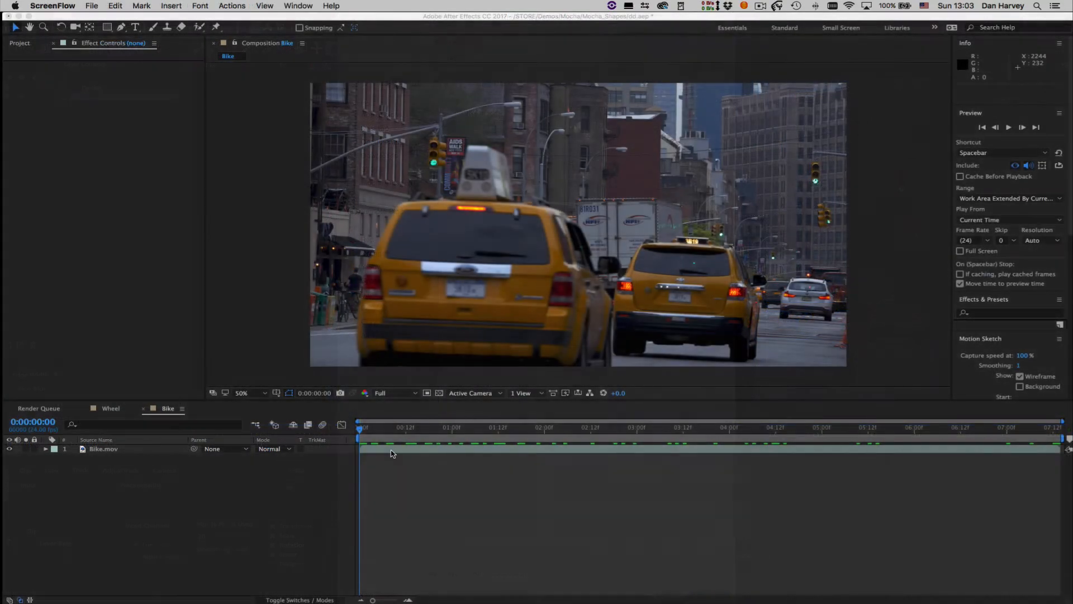
Switch to After Effects and duplicate the Bike.mov layer in the Bike composition
{"action": "left_click", "coordinate": [393, 453]}
{"action": "left_click", "coordinate": [150, 452]}
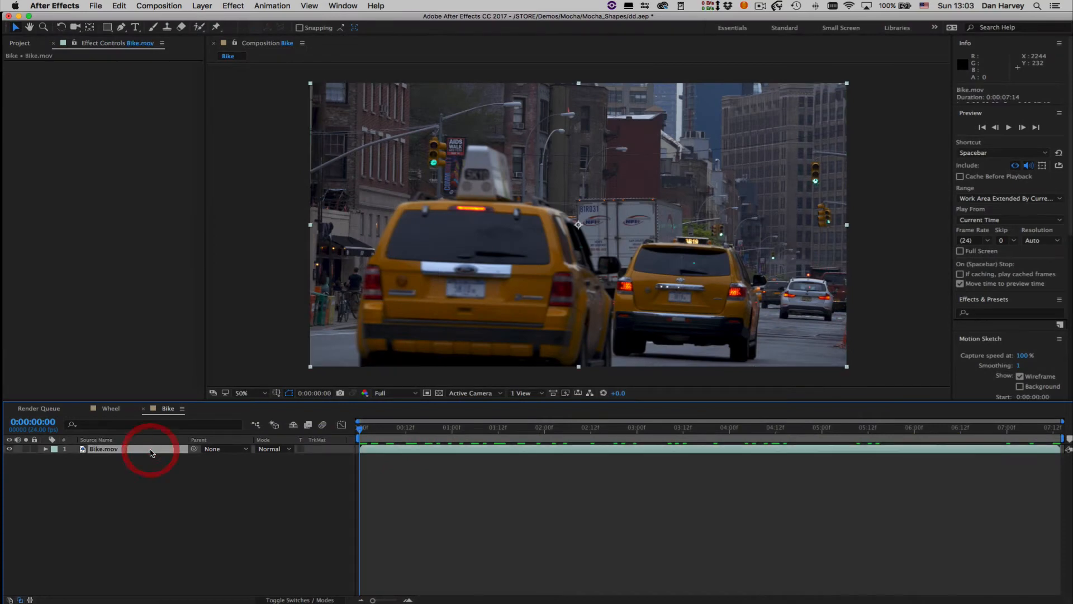
{"action": "key", "text": "super+d"}
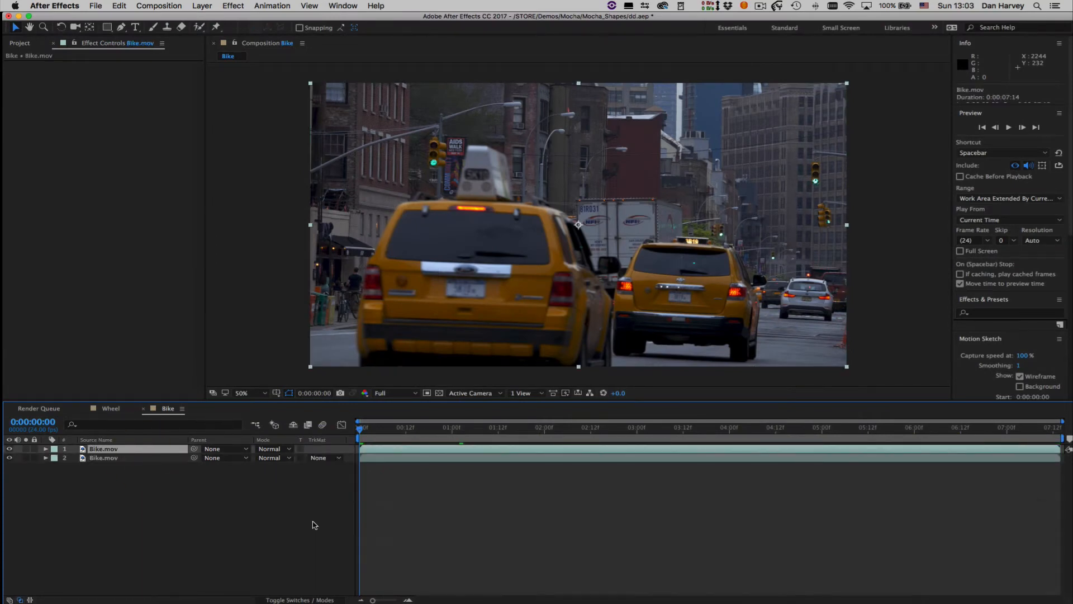
Apply Brightness & Contrast to the upper Bike.mov layer with brightness 75 and contrast 41, and compare it with the original
{"action": "right_click", "coordinate": [394, 449]}
{"action": "mouse_move", "coordinate": [447, 350]}
{"action": "mouse_move", "coordinate": [613, 335]}
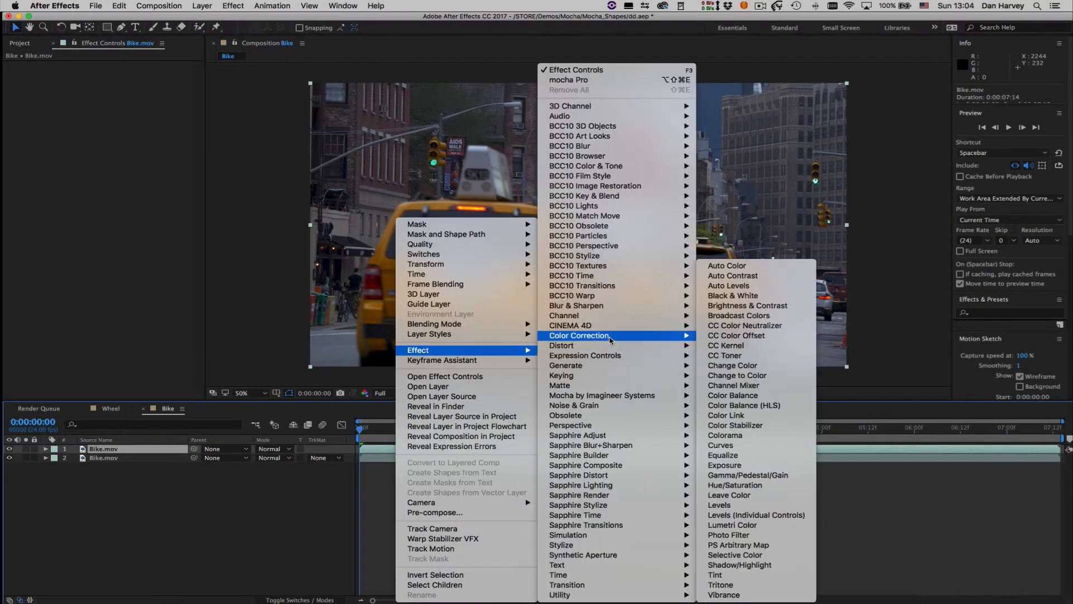
{"action": "left_click", "coordinate": [750, 306]}
{"action": "left_click_drag", "start_coordinate": [117, 74], "coordinate": [153, 71]}
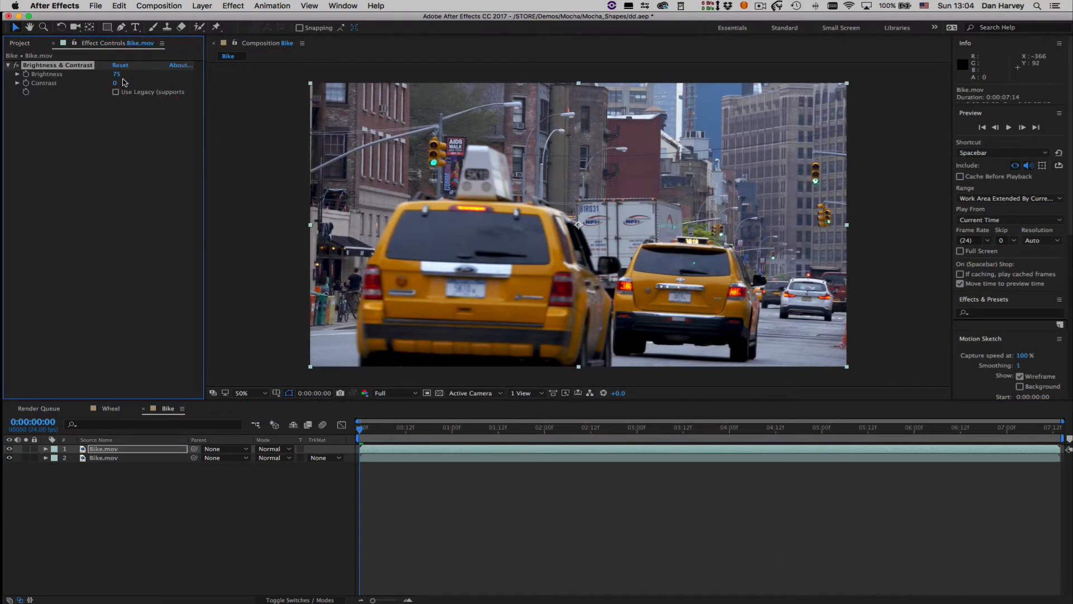
{"action": "left_click", "coordinate": [10, 449]}
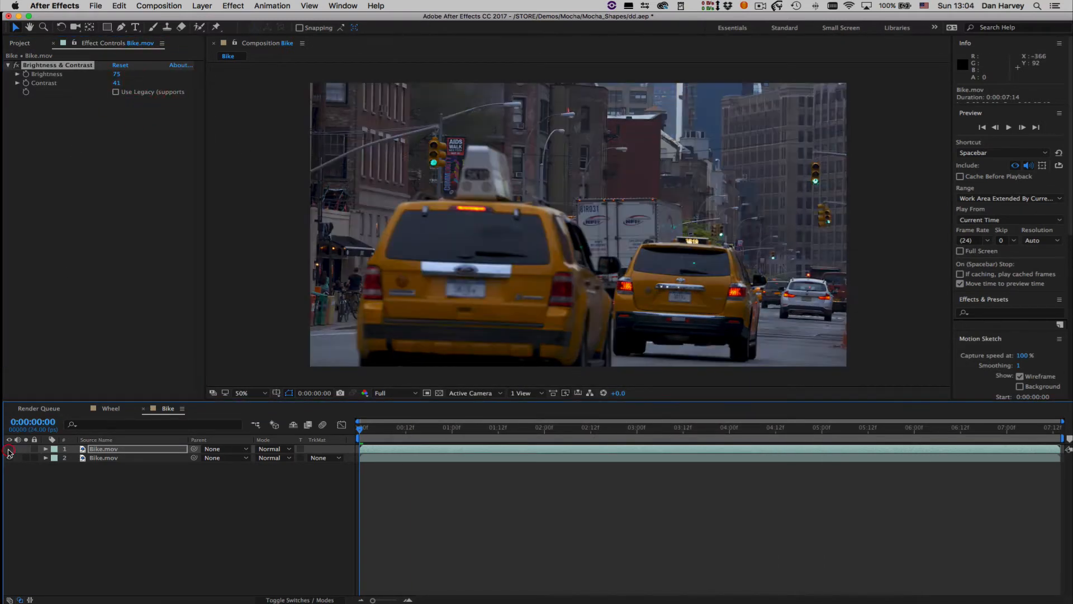
{"action": "left_click", "coordinate": [10, 449]}
Apply the mocha Pro effect to the upper Bike.mov layer and place it above Brightness & Contrast
{"action": "right_click", "coordinate": [400, 450]}
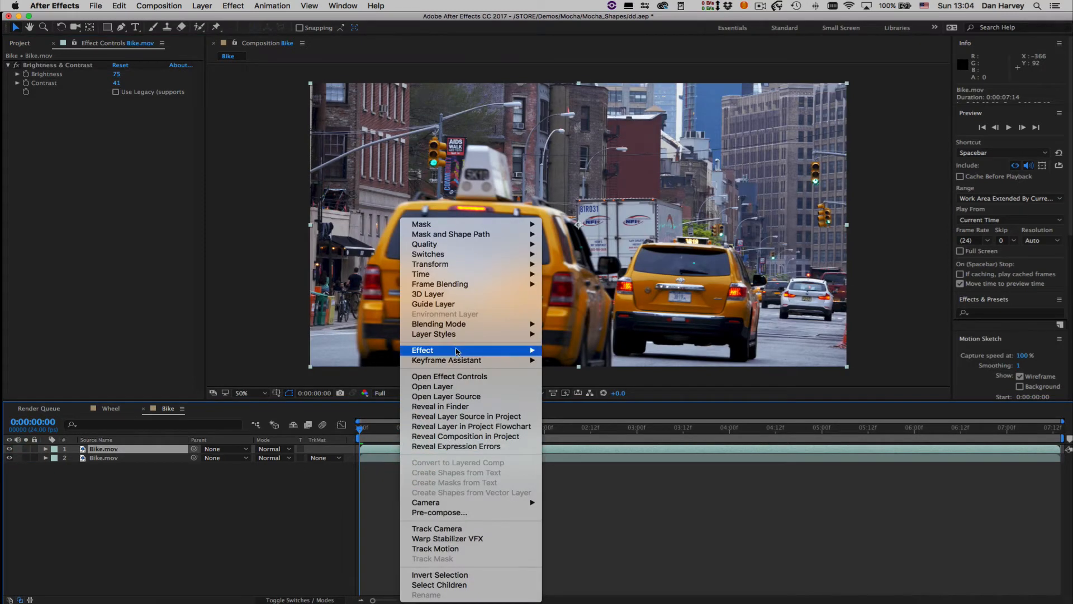
{"action": "mouse_move", "coordinate": [460, 351]}
{"action": "mouse_move", "coordinate": [619, 397]}
{"action": "left_click", "coordinate": [727, 396]}
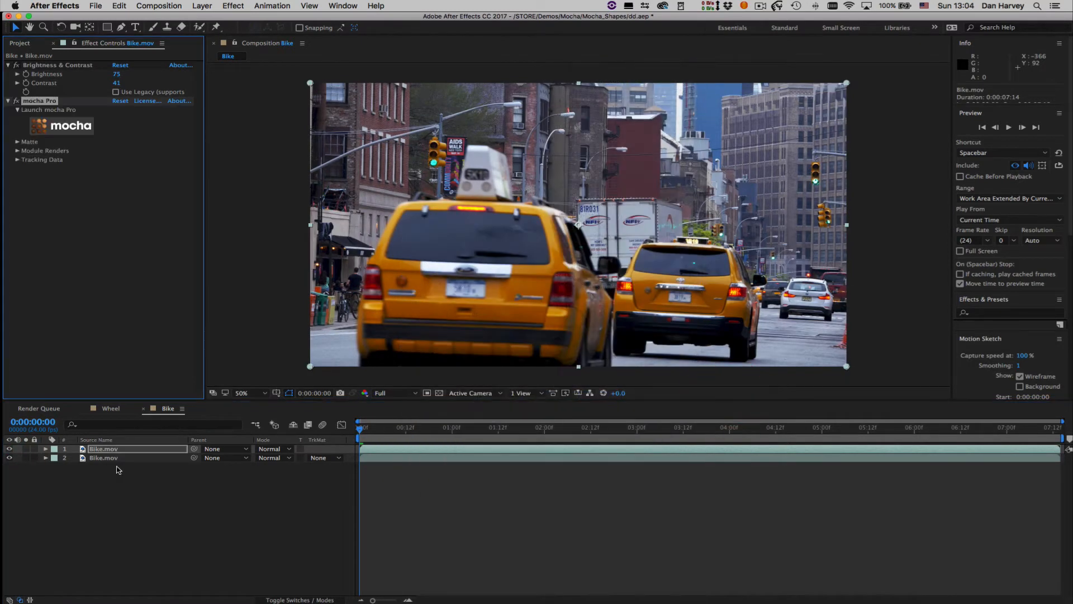
{"action": "left_click_drag", "start_coordinate": [41, 103], "coordinate": [39, 64]}
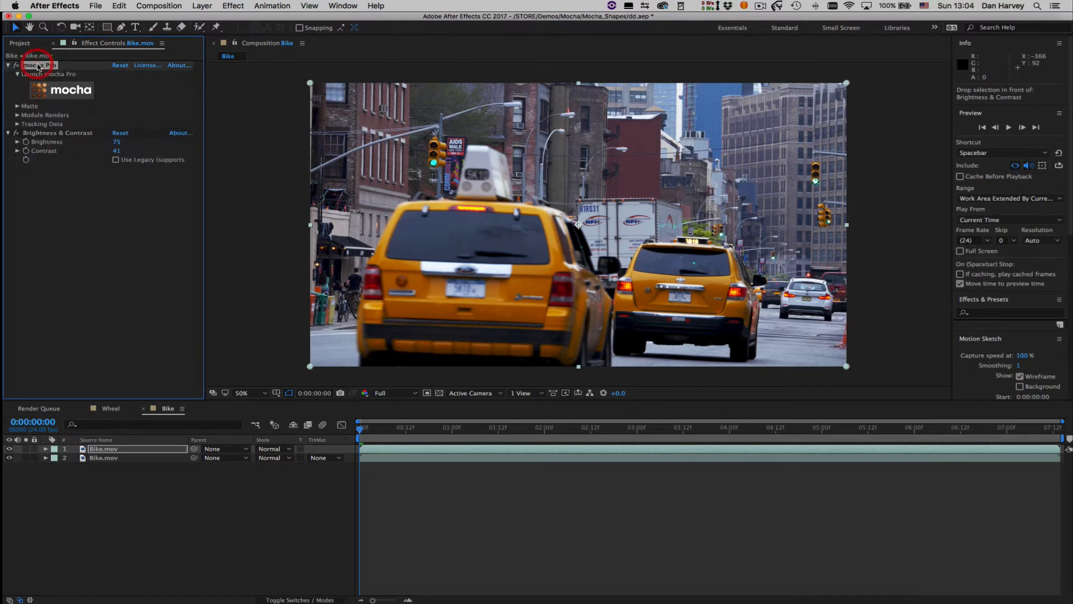
Launch the mocha Pro plug-in and load the Bike.mocha project from the Desktop
{"action": "left_click", "coordinate": [60, 88]}
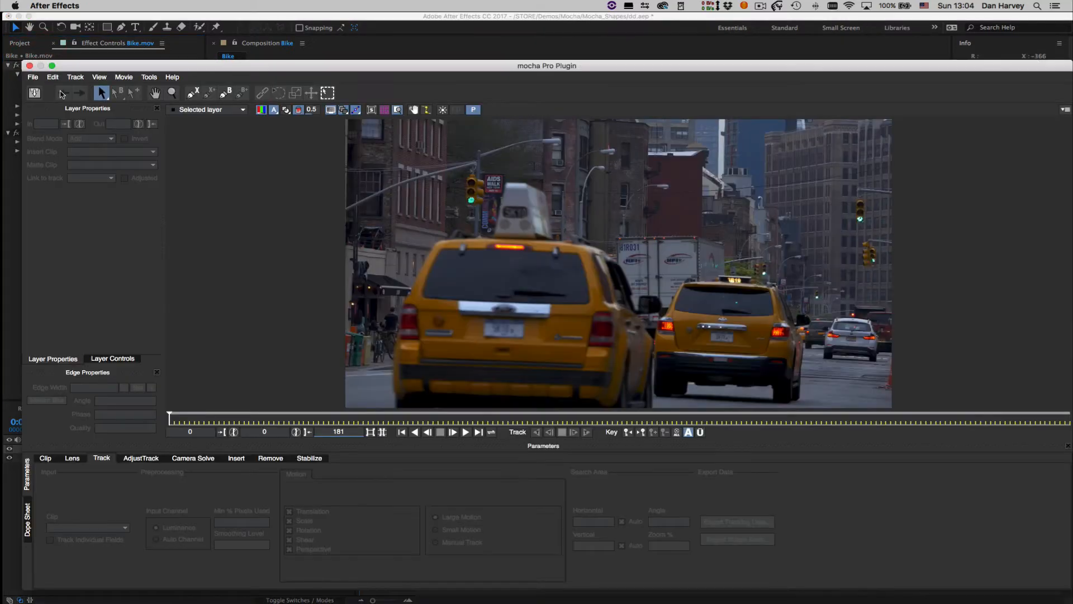
{"action": "left_click", "coordinate": [33, 77]}
{"action": "left_click", "coordinate": [41, 86]}
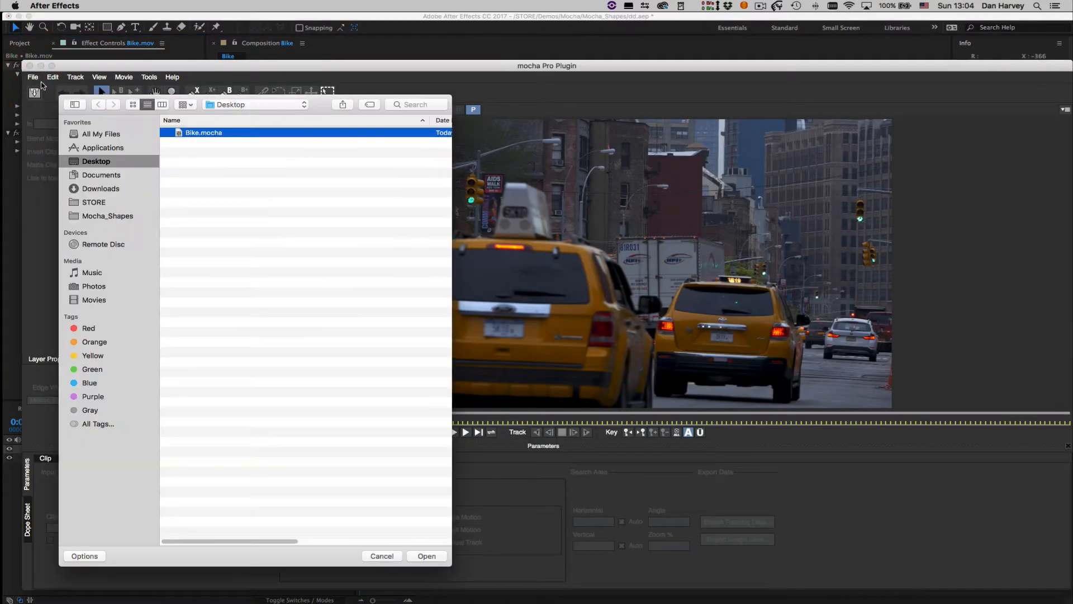
{"action": "double_click", "coordinate": [211, 133]}
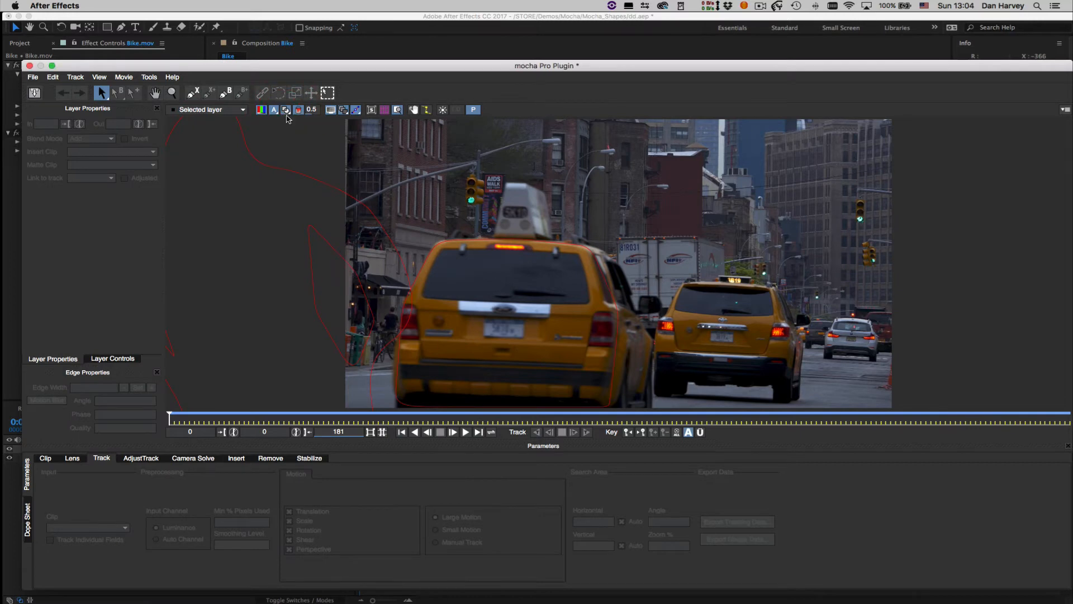
Display all the layer mattes and go to frame 42 to check the imported shapes
{"action": "left_click", "coordinate": [286, 110]}
{"action": "left_click", "coordinate": [311, 129]}
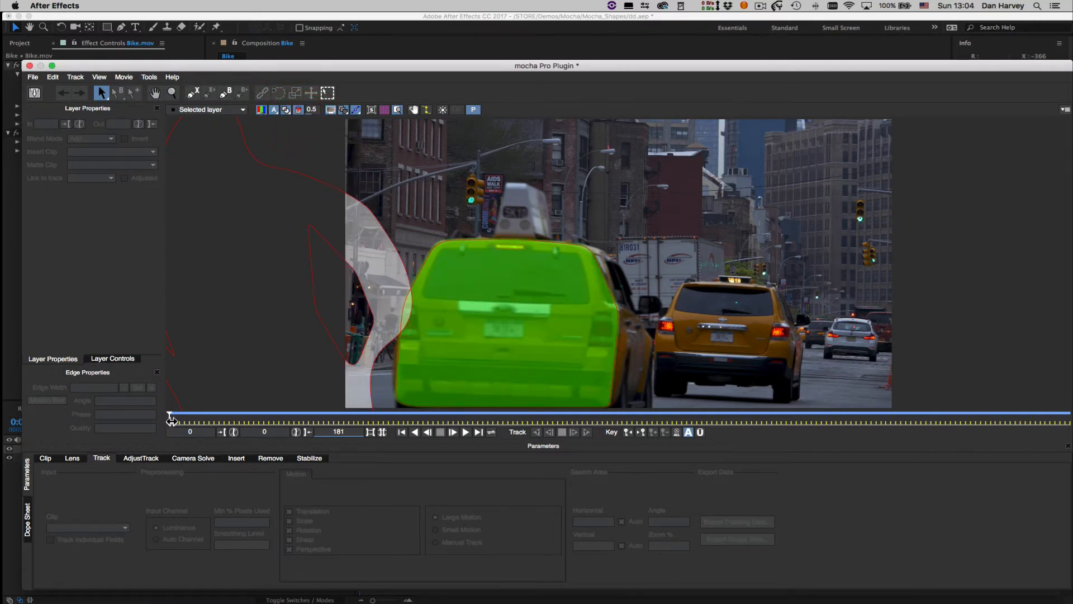
{"action": "left_click_drag", "start_coordinate": [171, 421], "coordinate": [378, 415]}
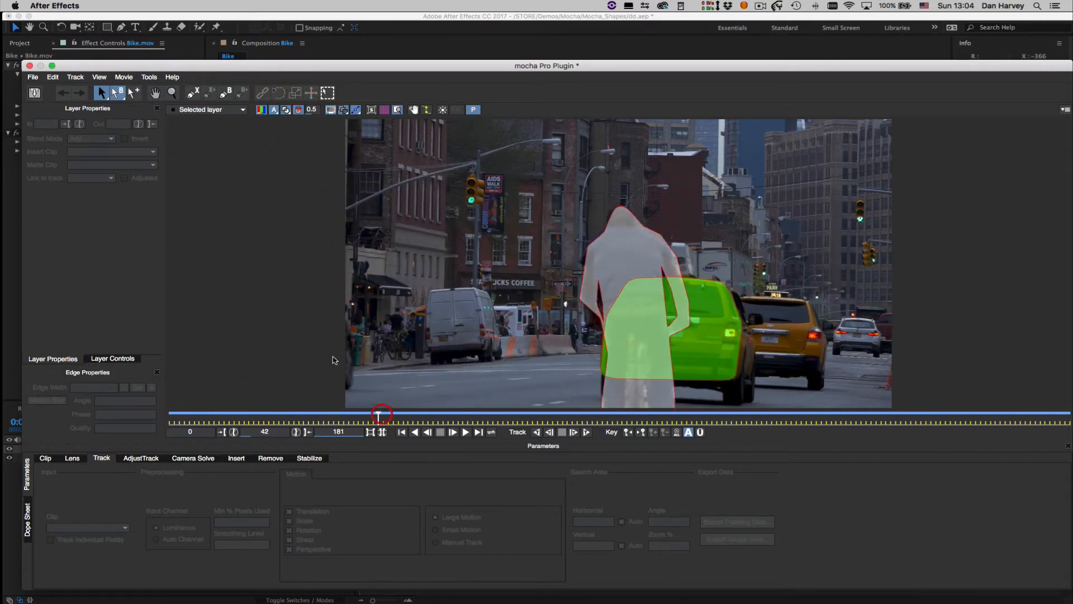
Select the Cyclist layer and set its blend mode to Subtract
{"action": "left_click", "coordinate": [113, 359]}
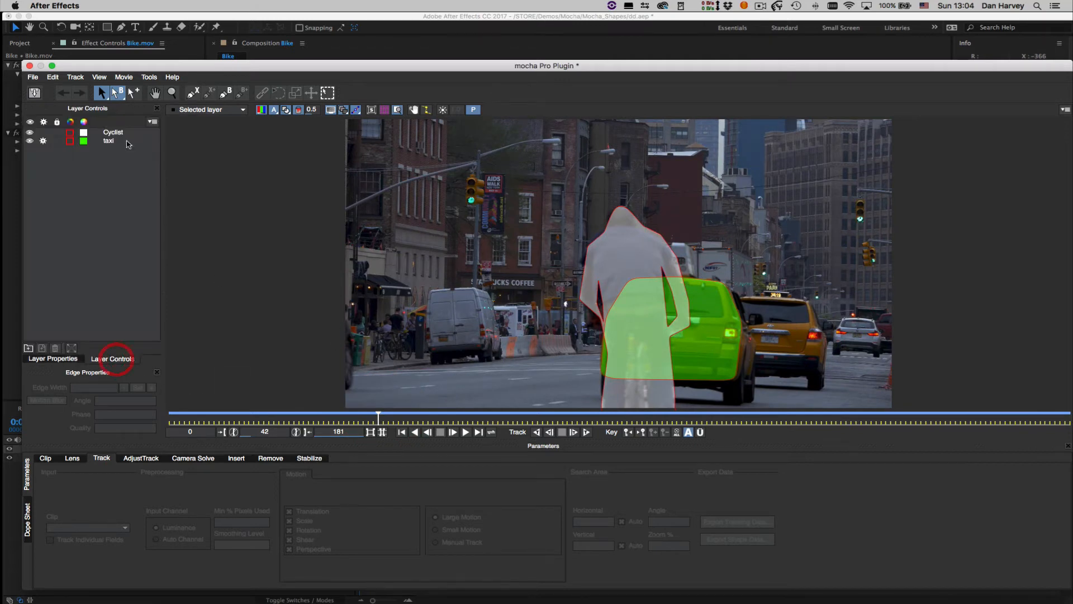
{"action": "left_click", "coordinate": [54, 359]}
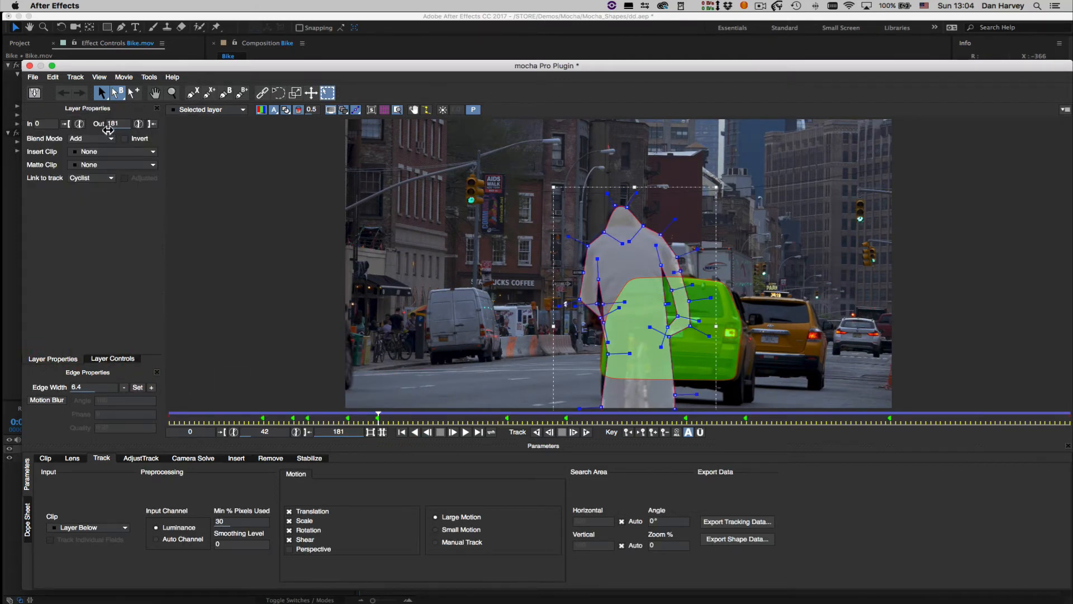
{"action": "left_click", "coordinate": [97, 140]}
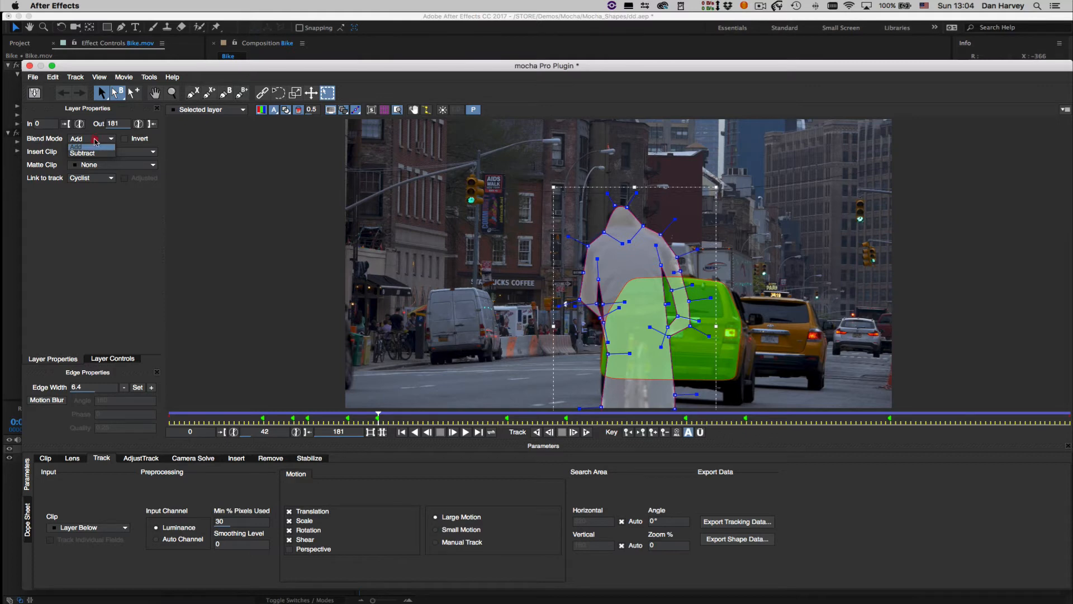
{"action": "left_click", "coordinate": [93, 154]}
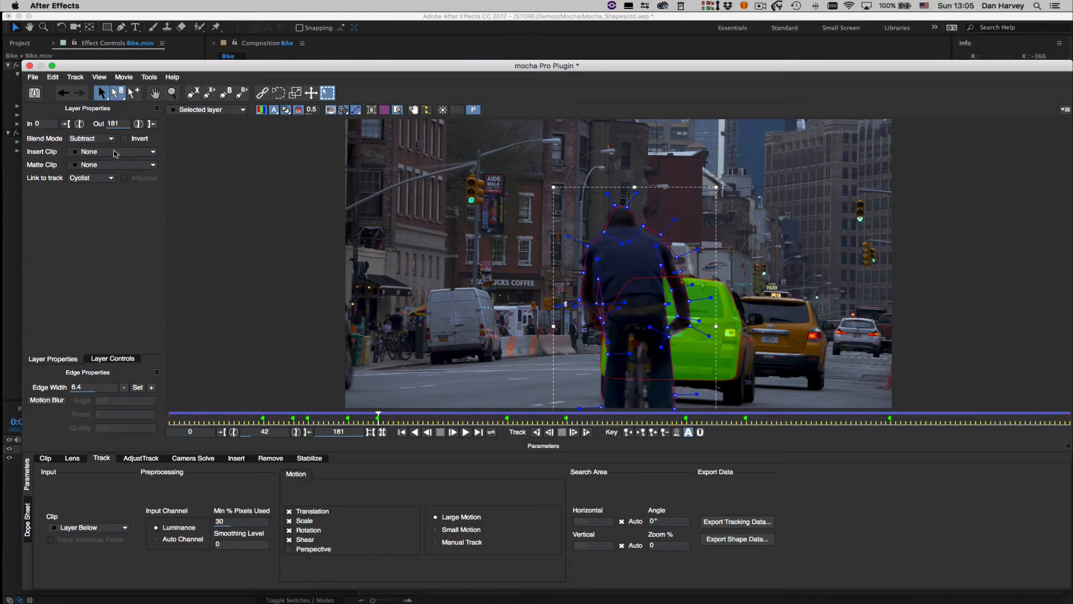
Save and close the mocha Pro plug-in, and turn on View Matte for the mocha Pro effect
{"action": "left_click", "coordinate": [34, 93]}
{"action": "left_click", "coordinate": [30, 65]}
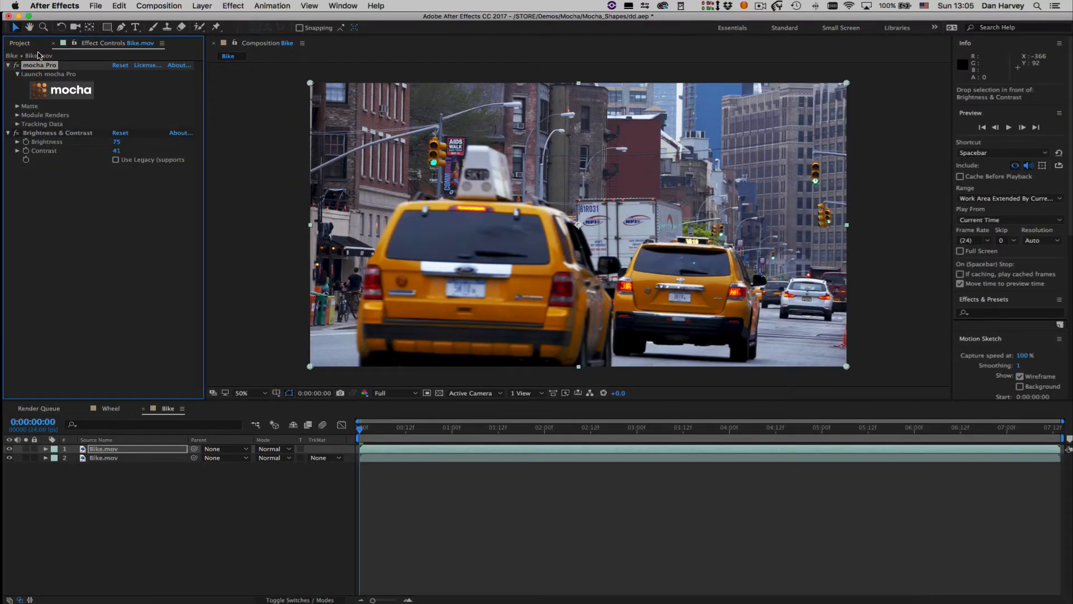
{"action": "left_click", "coordinate": [17, 106]}
{"action": "left_click", "coordinate": [116, 116]}
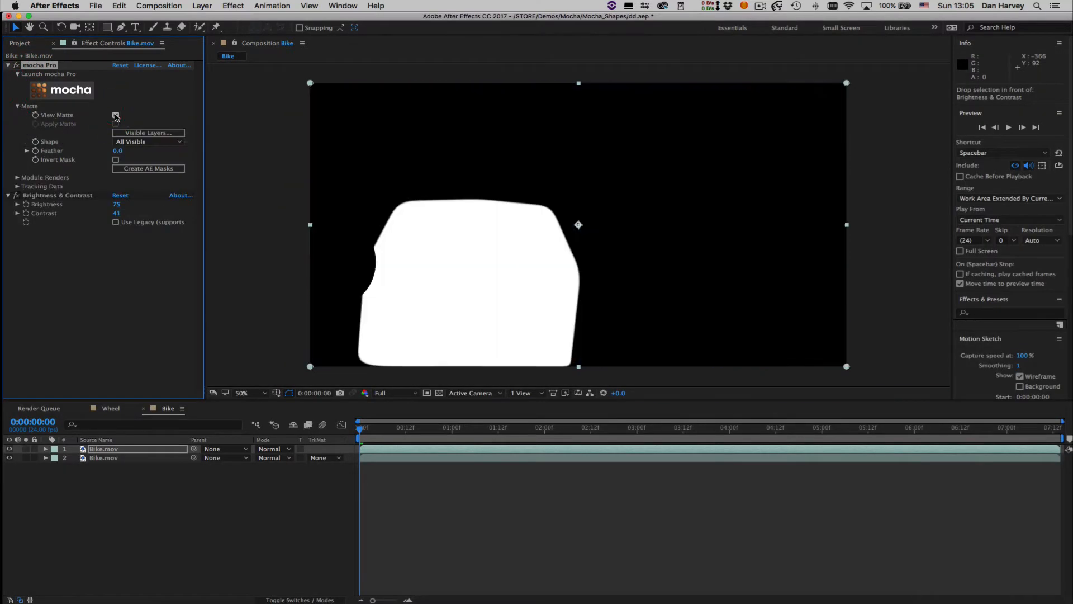
Switch the mocha Pro effect from View Matte to Apply Matte and set its feather to 18
{"action": "left_click_drag", "start_coordinate": [360, 433], "coordinate": [684, 433]}
{"action": "left_click", "coordinate": [116, 115]}
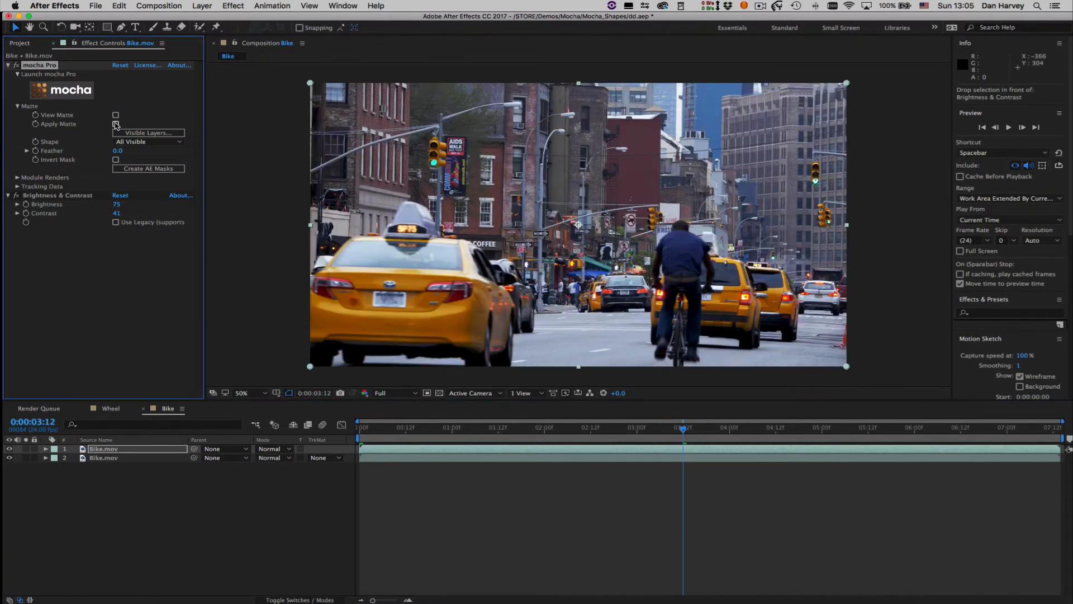
{"action": "left_click", "coordinate": [115, 124]}
{"action": "left_click_drag", "start_coordinate": [118, 151], "coordinate": [129, 150]}
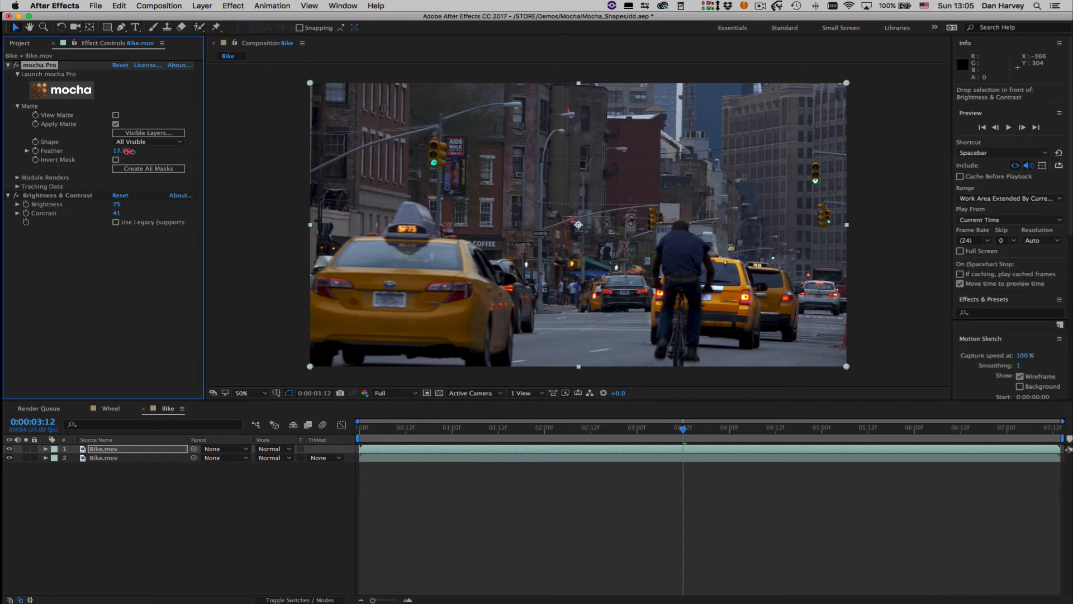
Go to 0:00:02:04 and compare the shot with and without the brightened top Bike.mov layer
{"action": "left_click_drag", "start_coordinate": [684, 433], "coordinate": [560, 435]}
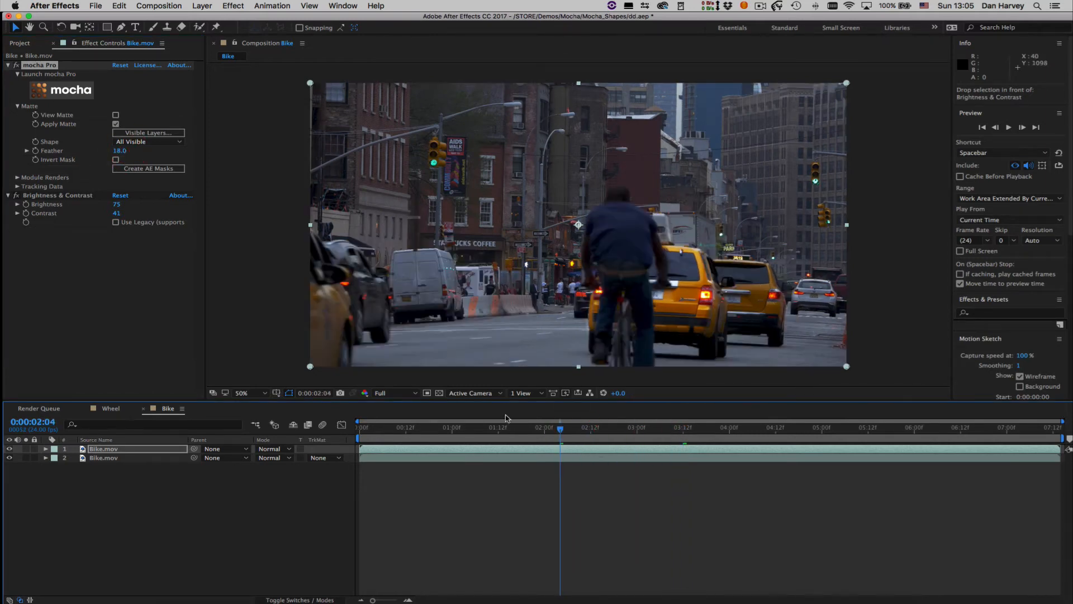
{"action": "left_click", "coordinate": [9, 449]}
{"action": "left_click", "coordinate": [9, 449]}
{"action": "left_click", "coordinate": [9, 449]}
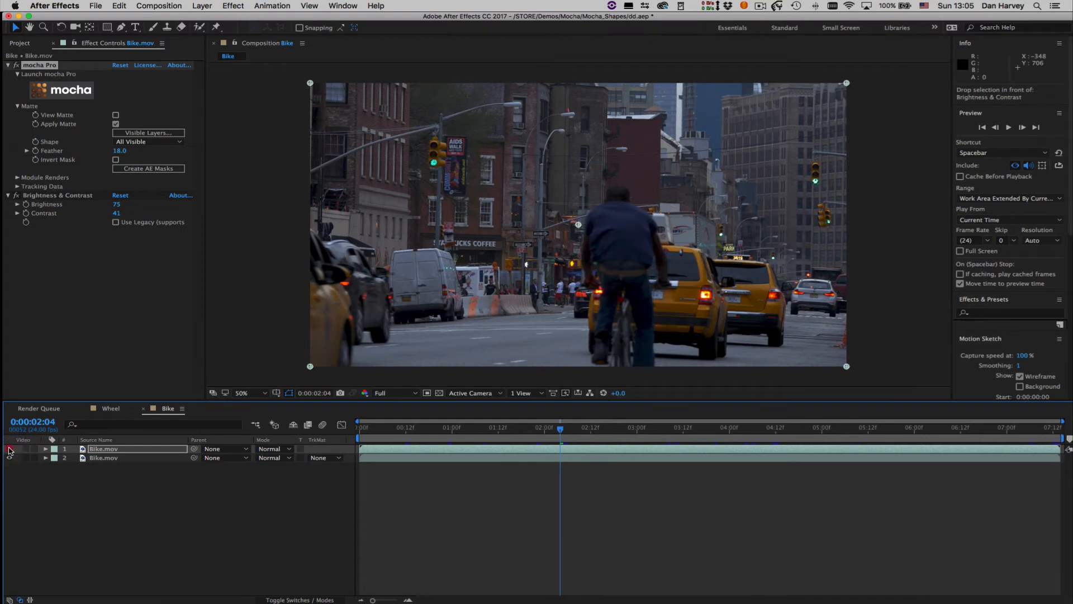
{"action": "left_click", "coordinate": [10, 449]}
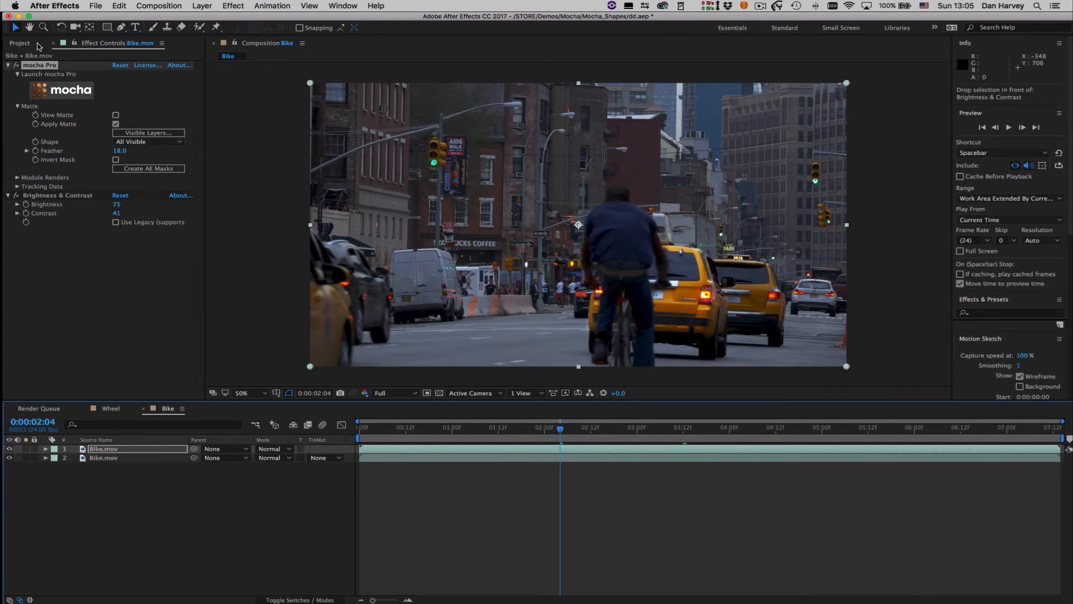
Open the Wheel composition and launch mocha Pro from the effect on its top Wheel.mov layer
{"action": "left_click", "coordinate": [22, 44]}
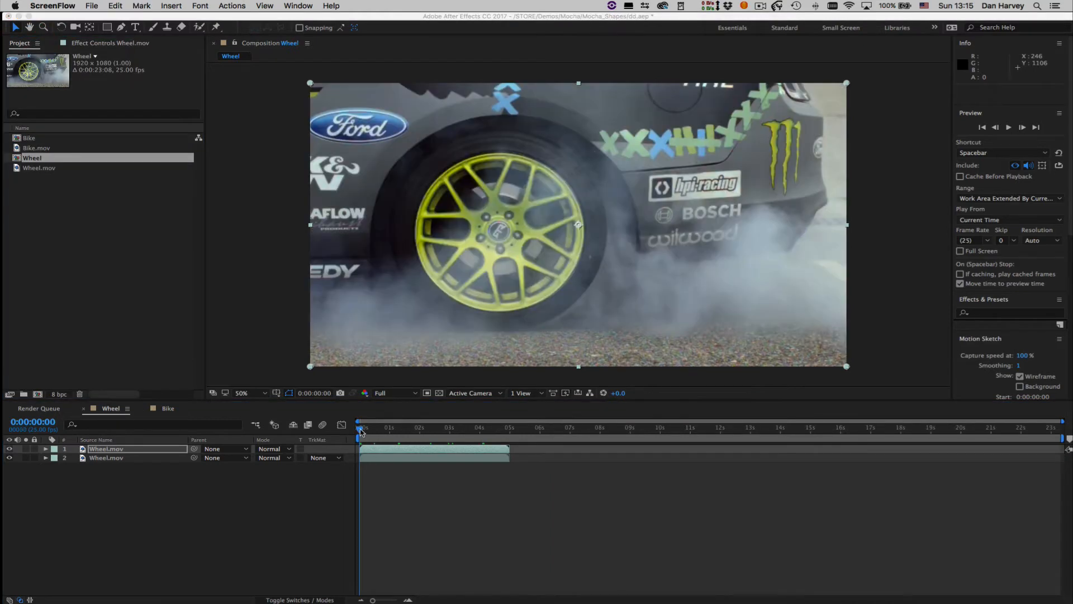
{"action": "mouse_move", "coordinate": [361, 430]}
{"action": "left_mouse_down"}
{"action": "mouse_move", "coordinate": [488, 434]}
{"action": "mouse_move", "coordinate": [348, 429]}
{"action": "left_mouse_up"}
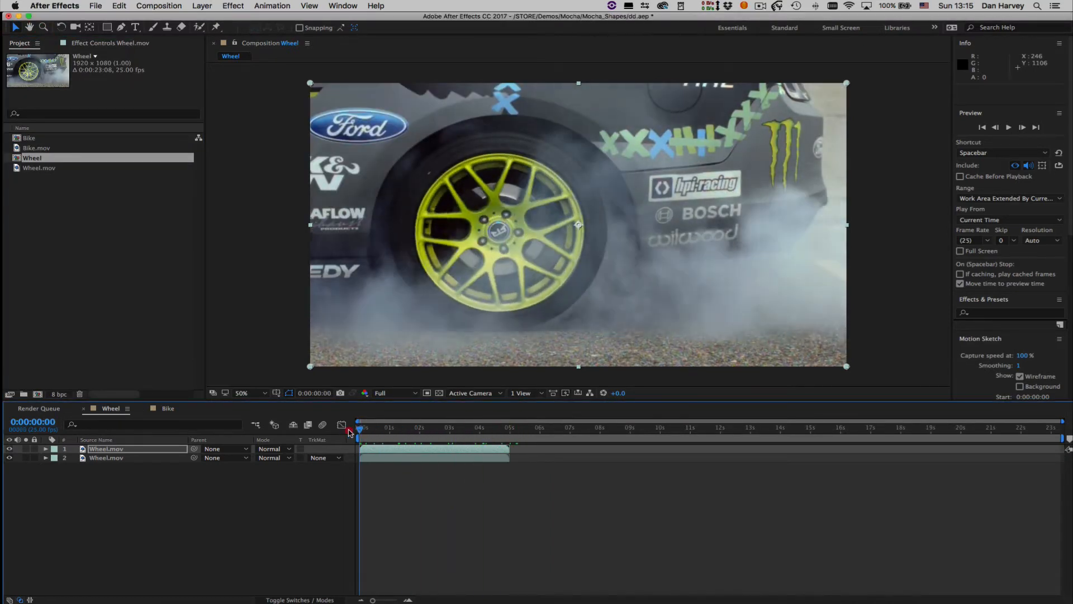
{"action": "left_click", "coordinate": [92, 44]}
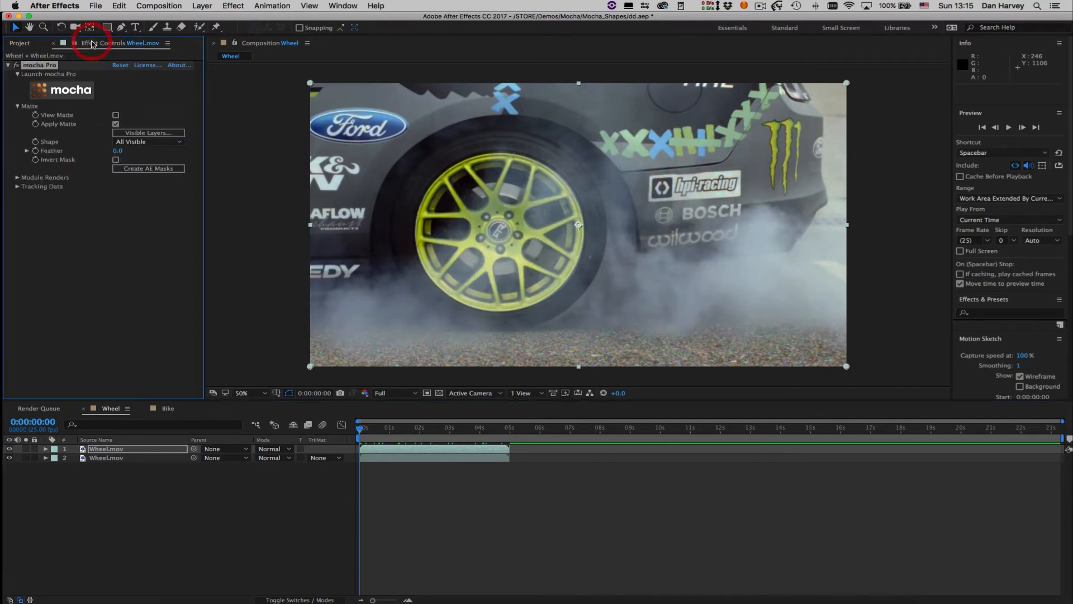
{"action": "left_click", "coordinate": [67, 91]}
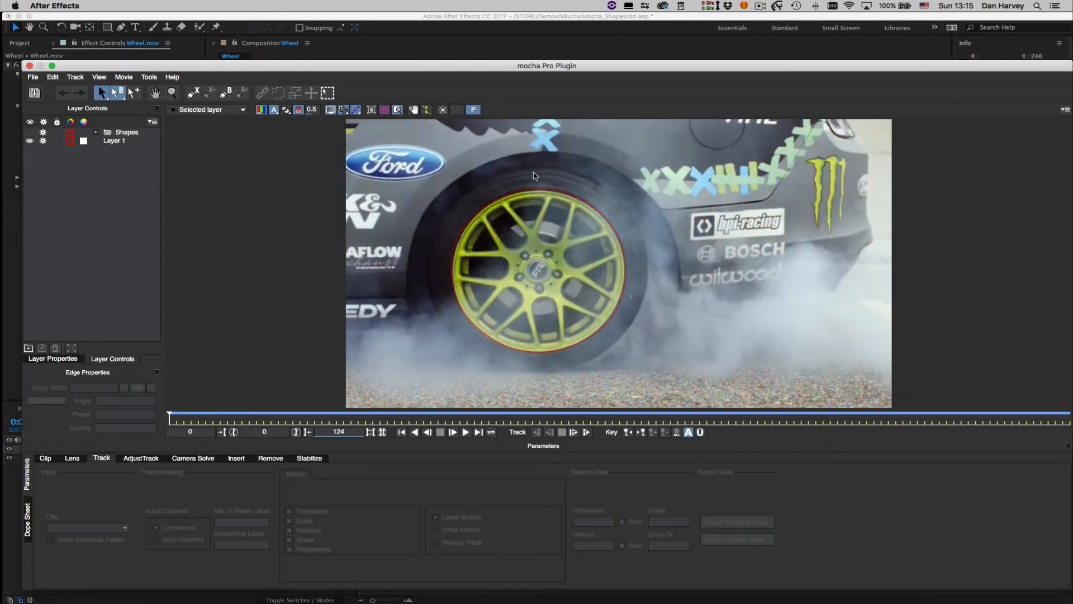
Rename Layer 1 to Circle and move it into the Shapes group
{"action": "left_click", "coordinate": [109, 141]}
{"action": "double_click", "coordinate": [106, 143]}
{"action": "type", "text": "Circle"}
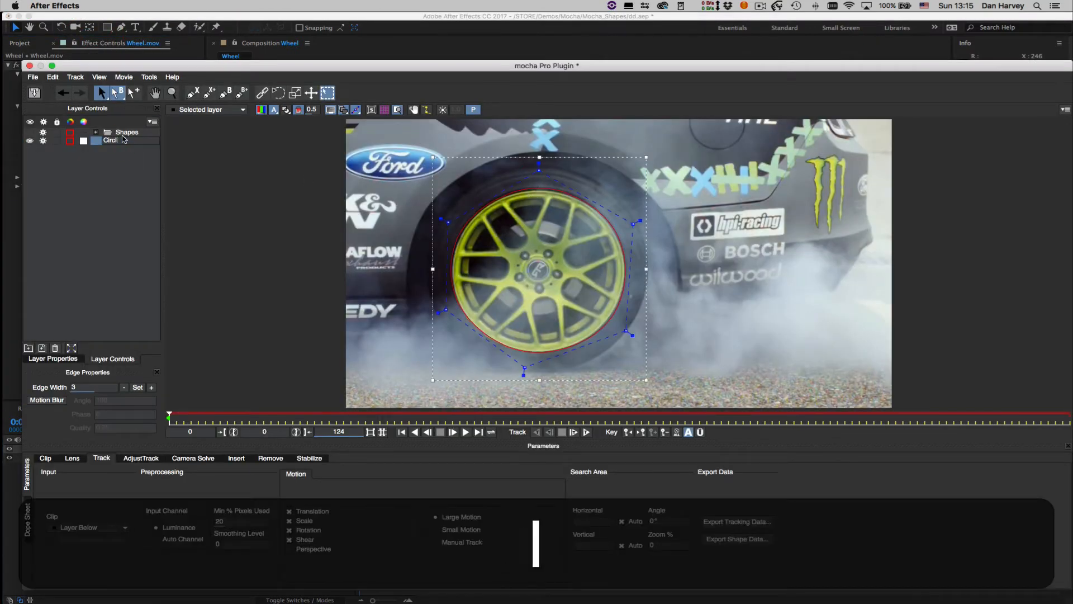
{"action": "key", "text": "Return"}
{"action": "left_click", "coordinate": [96, 133]}
{"action": "left_click_drag", "start_coordinate": [109, 174], "coordinate": [126, 133]}
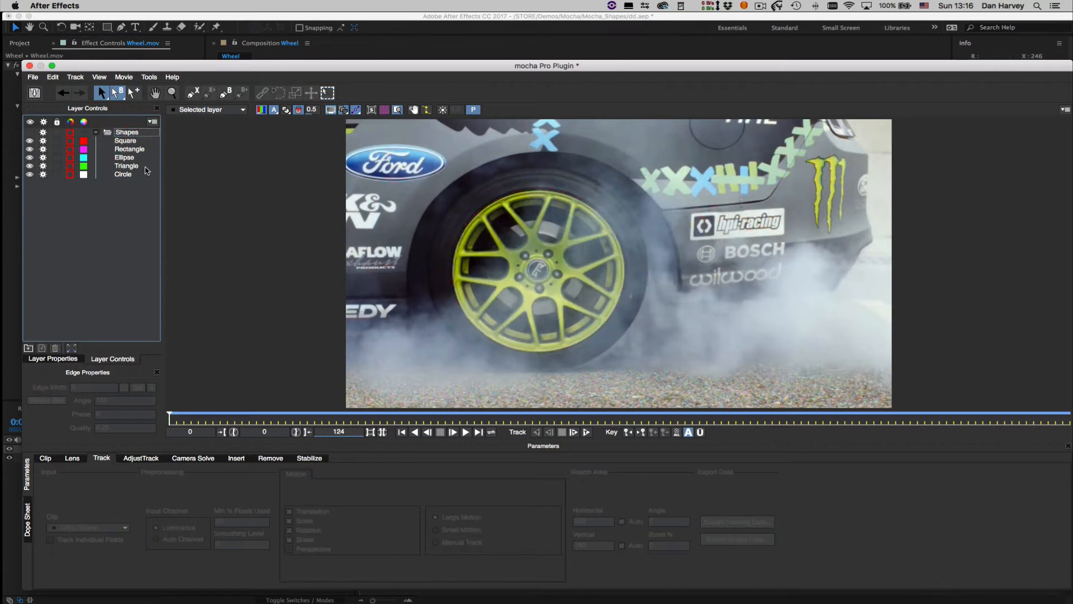
Save the mocha project on the Desktop as Shapes
{"action": "left_click", "coordinate": [124, 174]}
{"action": "left_click", "coordinate": [41, 77]}
{"action": "left_click", "coordinate": [61, 105]}
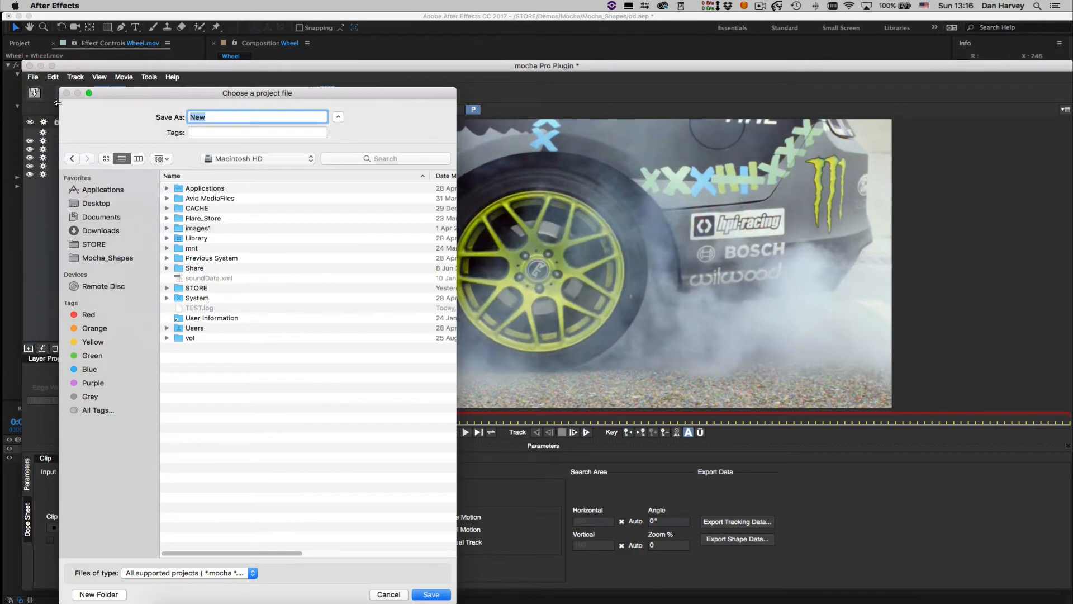
{"action": "left_click", "coordinate": [96, 203]}
{"action": "type", "text": "Shapes"}
{"action": "left_click", "coordinate": [431, 595]}
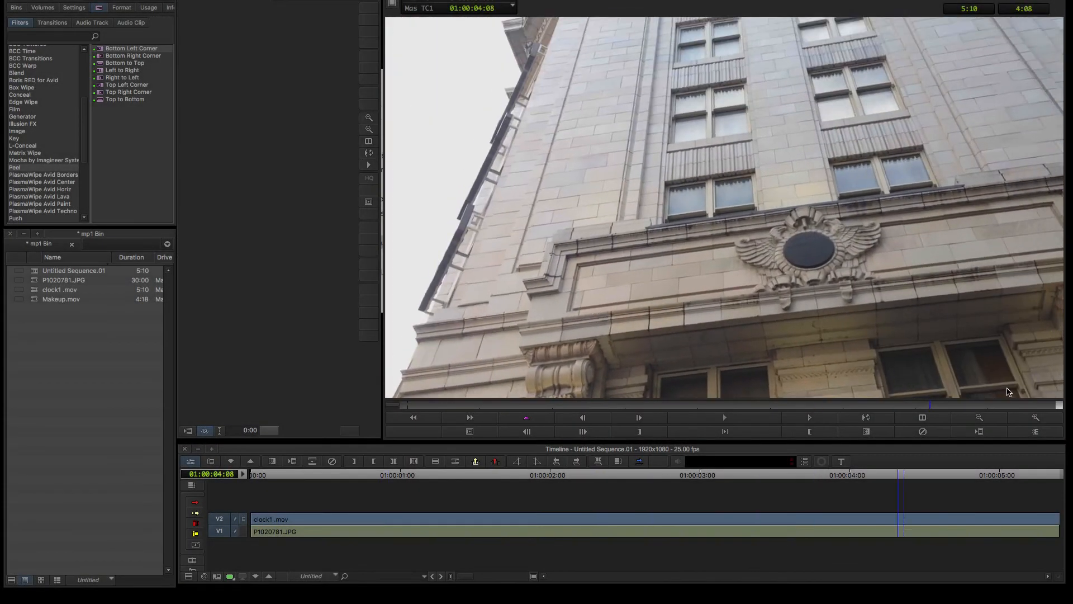
In Avid Media Composer, examine the building shot on V2 and the clock still on V1 separately
{"action": "left_click_drag", "start_coordinate": [1007, 388], "coordinate": [543, 373]}
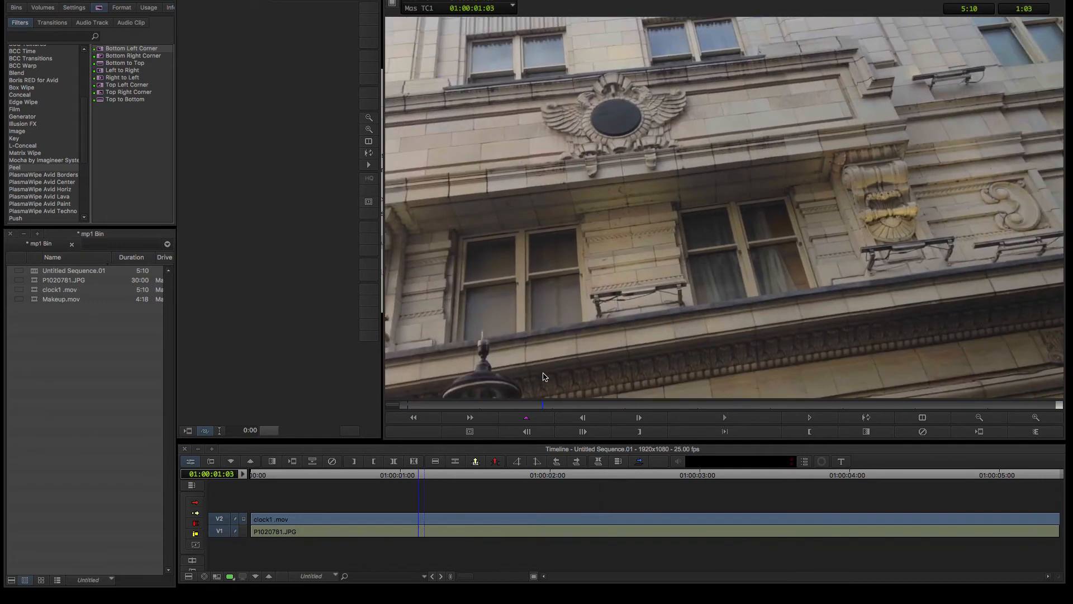
{"action": "left_click", "coordinate": [246, 533]}
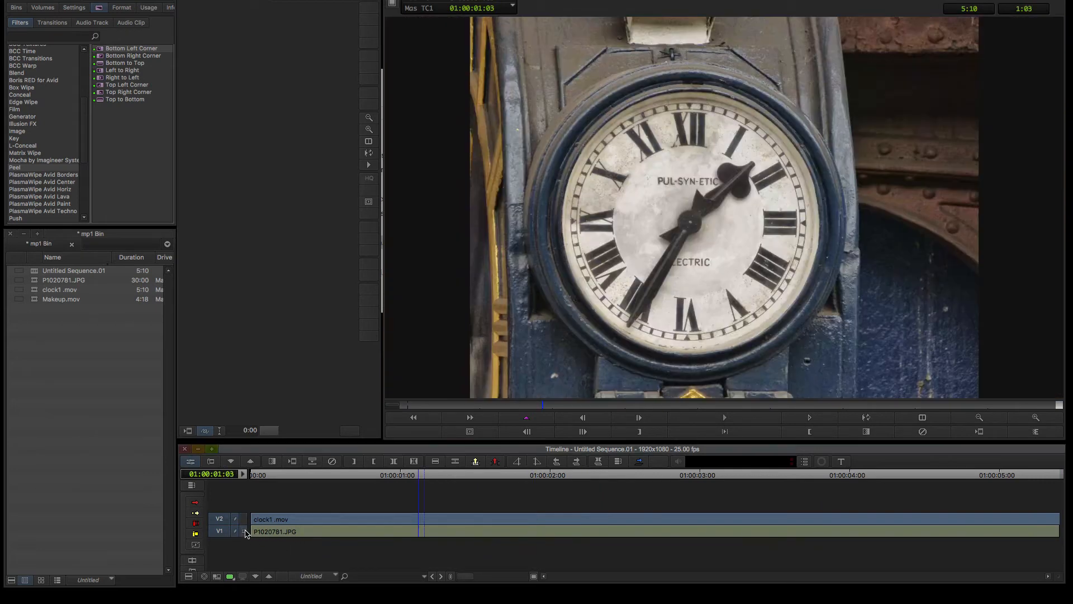
{"action": "left_click", "coordinate": [244, 519]}
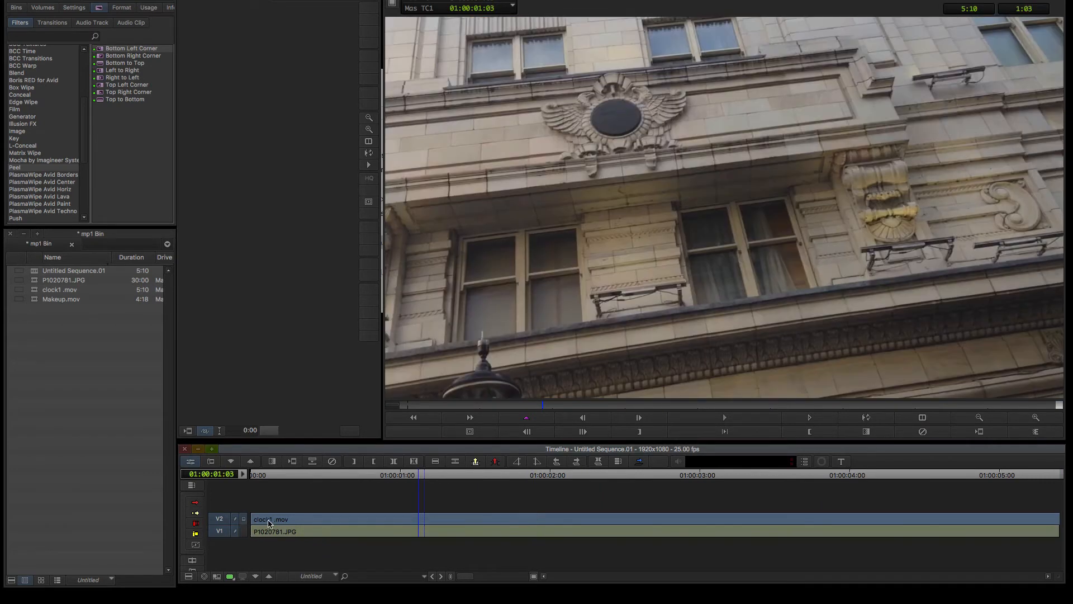
Apply the mocha Pro effect to clock1.mov on V2 and launch the mocha Pro plug-in
{"action": "left_click", "coordinate": [29, 161]}
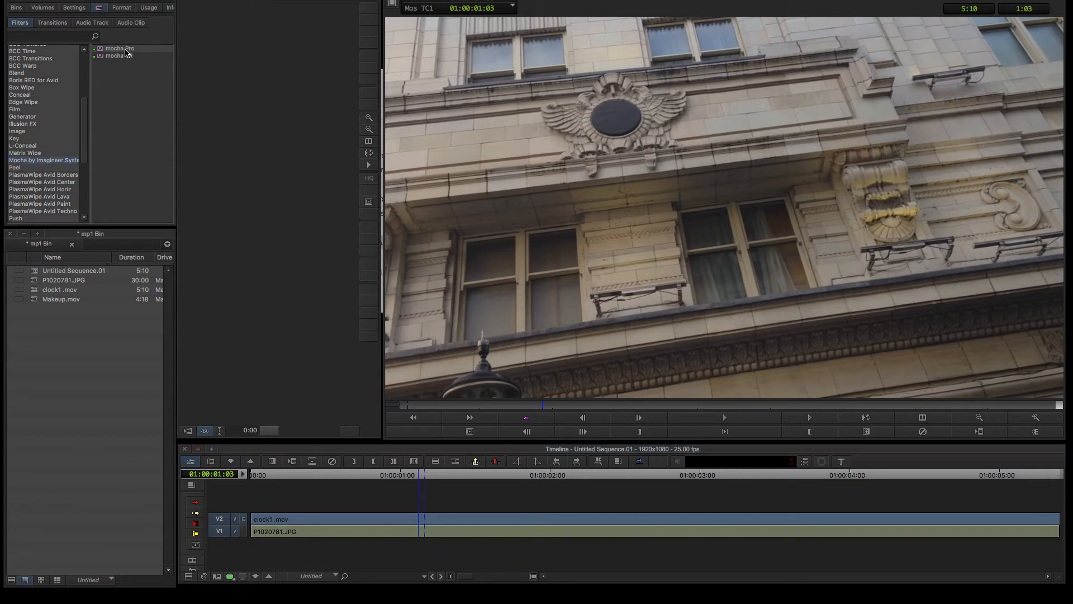
{"action": "left_click_drag", "start_coordinate": [120, 49], "coordinate": [527, 517]}
{"action": "left_click", "coordinate": [214, 18]}
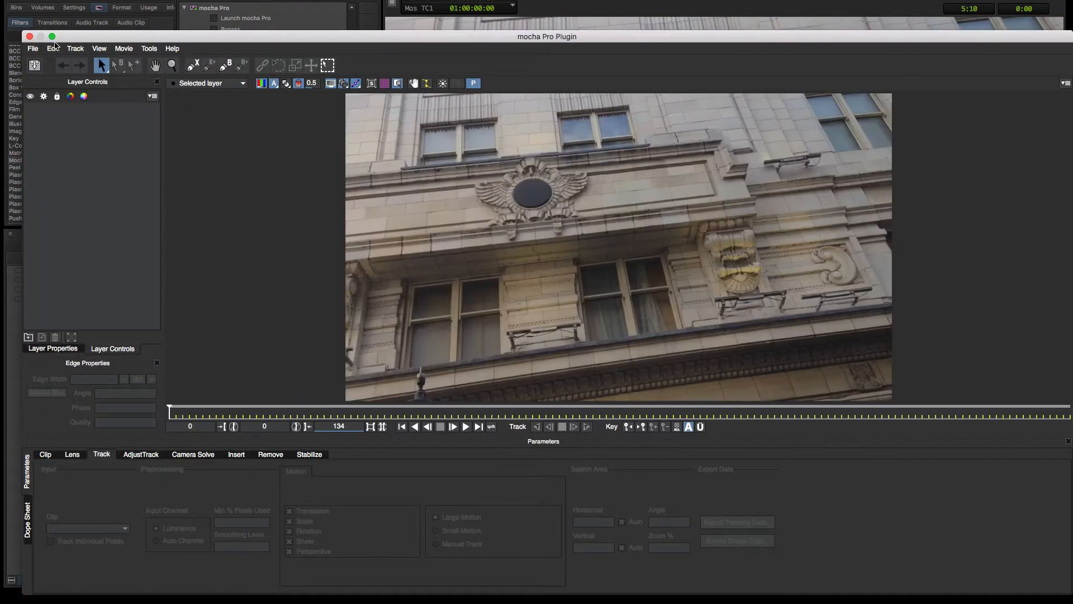
Load the saved Shapes project into the mocha Pro plug-in
{"action": "left_click", "coordinate": [33, 49]}
{"action": "left_click", "coordinate": [38, 58]}
{"action": "double_click", "coordinate": [196, 36]}
Move the Circle layer out of the Shapes group and delete the group with its remaining shapes
{"action": "left_click", "coordinate": [97, 106]}
{"action": "left_click_drag", "start_coordinate": [126, 152], "coordinate": [122, 102]}
{"action": "left_click", "coordinate": [119, 116]}
{"action": "key", "text": "Delete"}
Scale and position the Circle spline so it surrounds the dark round disc on the building's winged ornament
{"action": "left_click", "coordinate": [610, 308]}
{"action": "left_click_drag", "start_coordinate": [644, 368], "coordinate": [575, 242]}
{"action": "left_click_drag", "start_coordinate": [436, 135], "coordinate": [492, 157]}
{"action": "left_click_drag", "start_coordinate": [574, 241], "coordinate": [575, 229]}
{"action": "left_click_drag", "start_coordinate": [493, 160], "coordinate": [493, 167]}
Show the planar surface and fit its four corners around the Circle spline on the ornament
{"action": "left_click", "coordinate": [371, 83]}
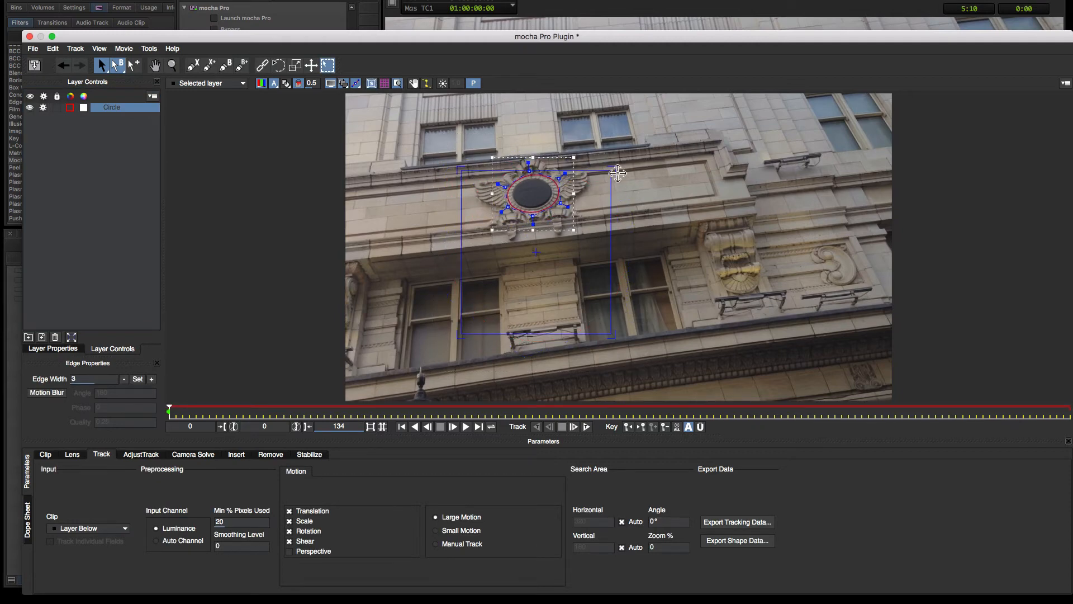
{"action": "left_click_drag", "start_coordinate": [613, 170], "coordinate": [567, 171]}
{"action": "left_click_drag", "start_coordinate": [461, 170], "coordinate": [494, 178]}
{"action": "left_click_drag", "start_coordinate": [613, 338], "coordinate": [578, 214]}
{"action": "left_click_drag", "start_coordinate": [461, 338], "coordinate": [494, 222]}
{"action": "left_click_drag", "start_coordinate": [577, 214], "coordinate": [571, 218]}
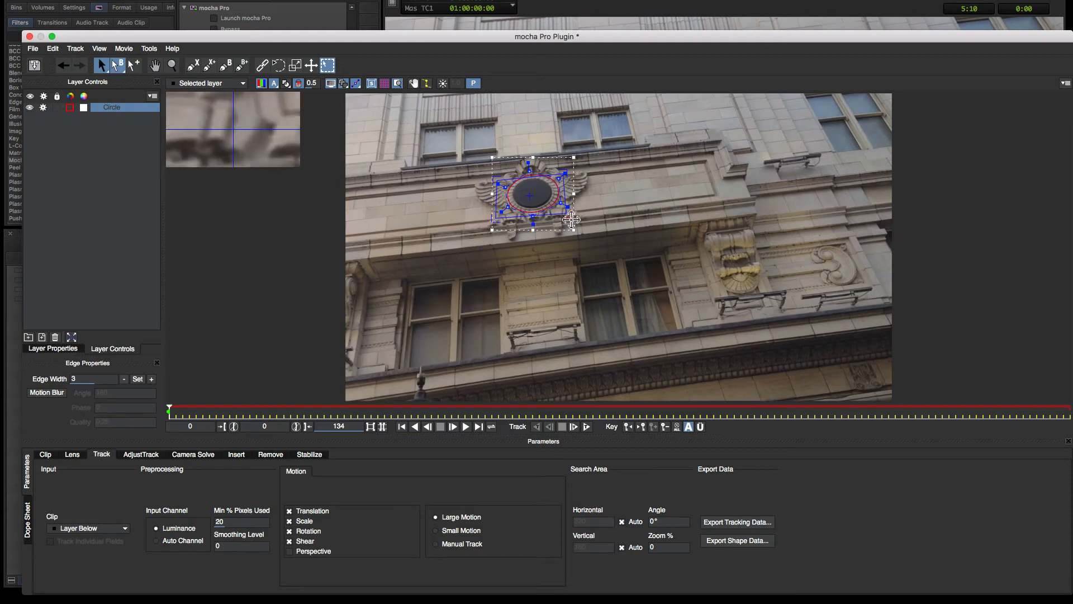
Track the Circle layer forward with Perspective enabled and minimum pixels used set to 41, and hide the planar surface
{"action": "left_click", "coordinate": [289, 551]}
{"action": "left_click_drag", "start_coordinate": [231, 523], "coordinate": [276, 520]}
{"action": "left_click", "coordinate": [586, 427]}
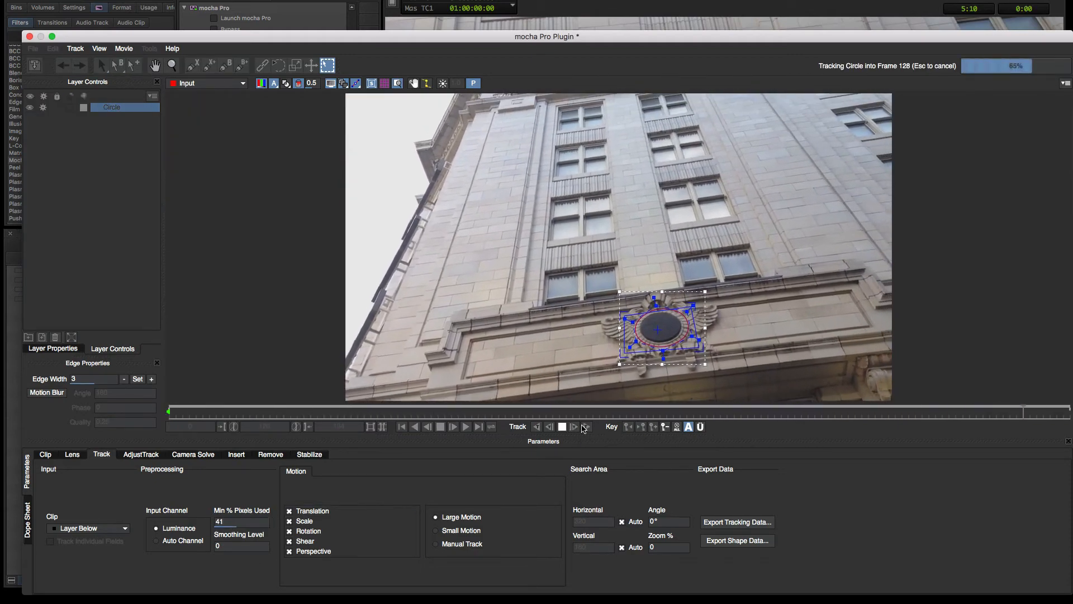
{"action": "left_click", "coordinate": [371, 83]}
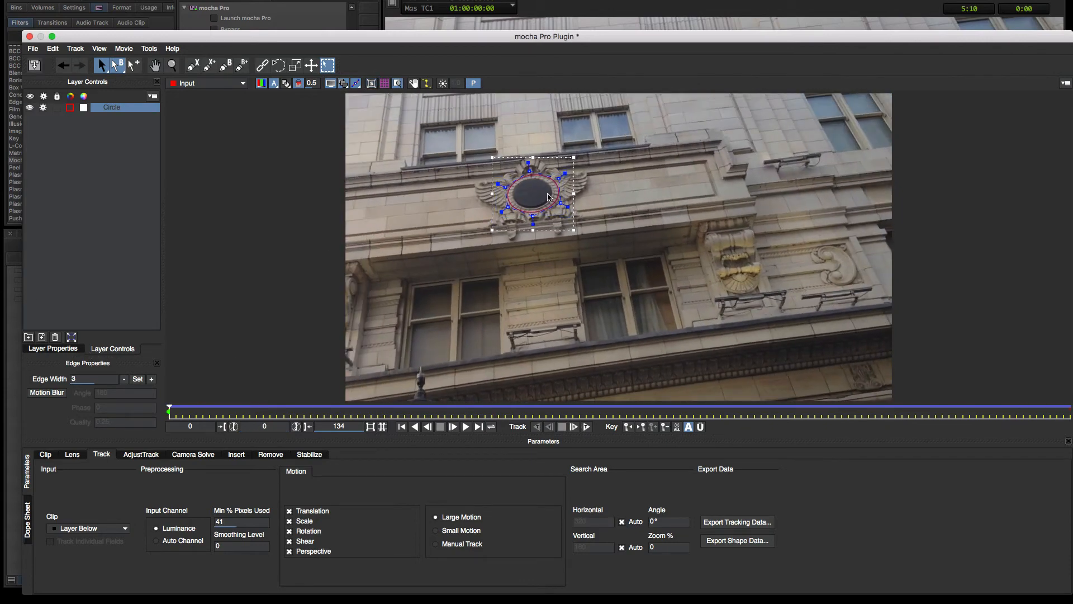
Shrink the Circle spline so it fits tightly around the edge of the dark disc
{"action": "left_click_drag", "start_coordinate": [493, 157], "coordinate": [497, 158]}
{"action": "left_click_drag", "start_coordinate": [536, 233], "coordinate": [538, 231]}
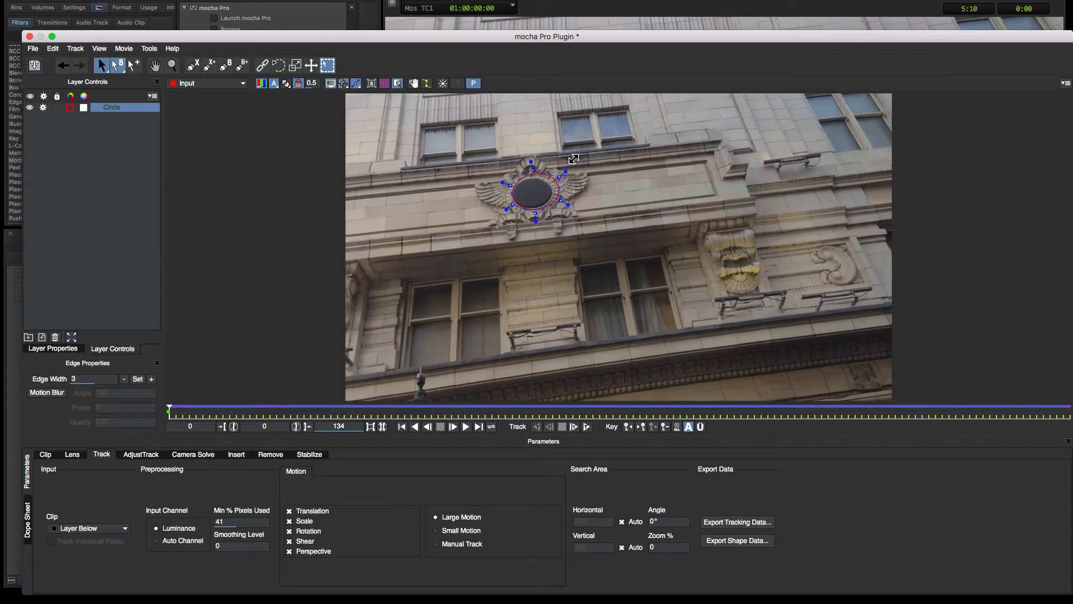
{"action": "left_click_drag", "start_coordinate": [573, 157], "coordinate": [567, 163]}
{"action": "left_click_drag", "start_coordinate": [533, 230], "coordinate": [533, 226]}
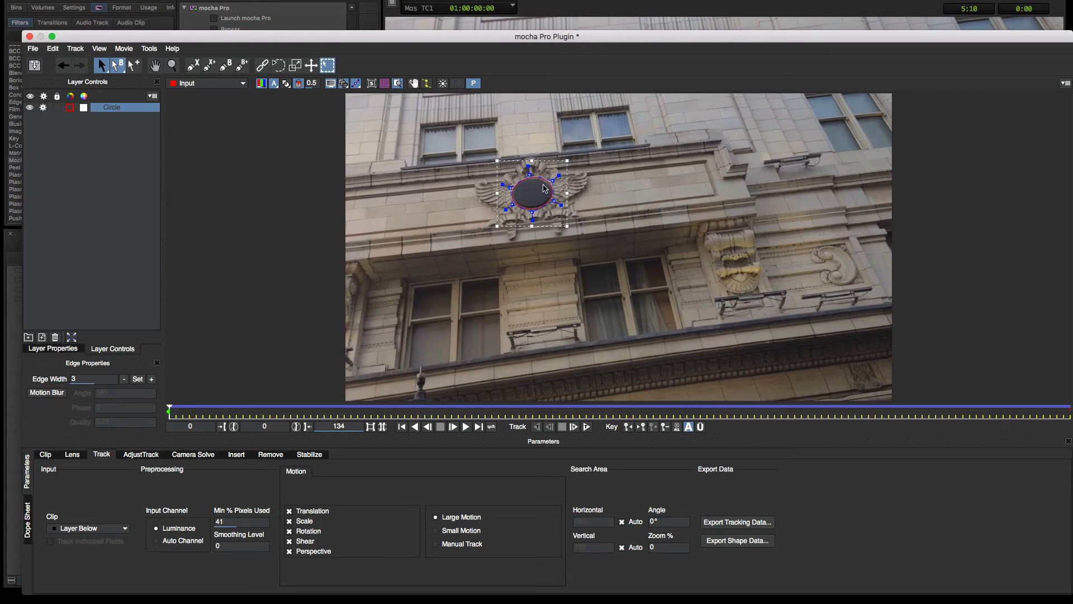
Set the Circle layer's insert clip to Insert Layer
{"action": "left_click", "coordinate": [55, 349]}
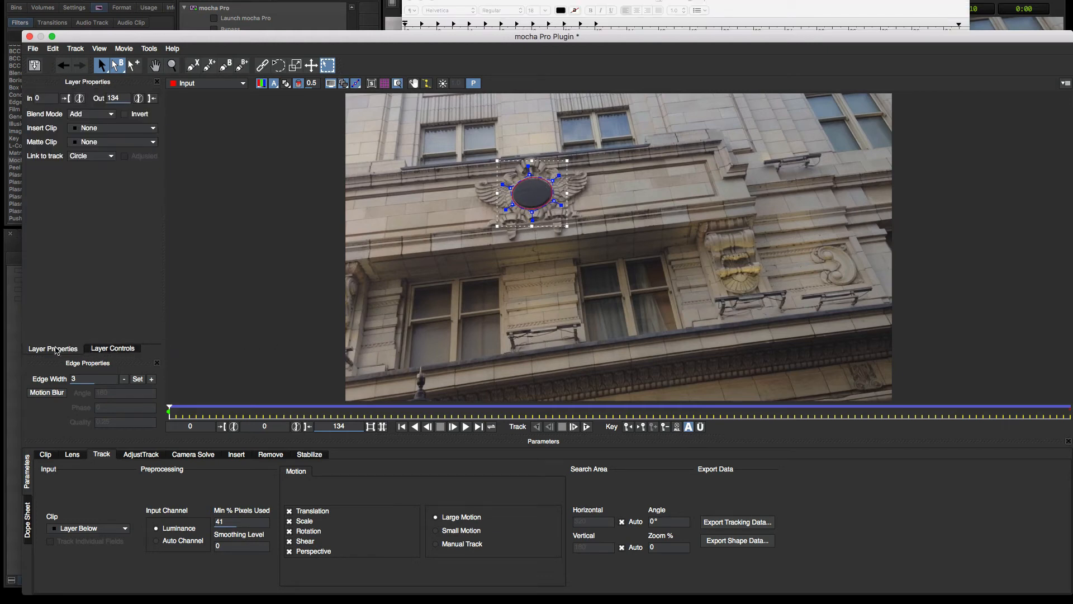
{"action": "left_click", "coordinate": [99, 131]}
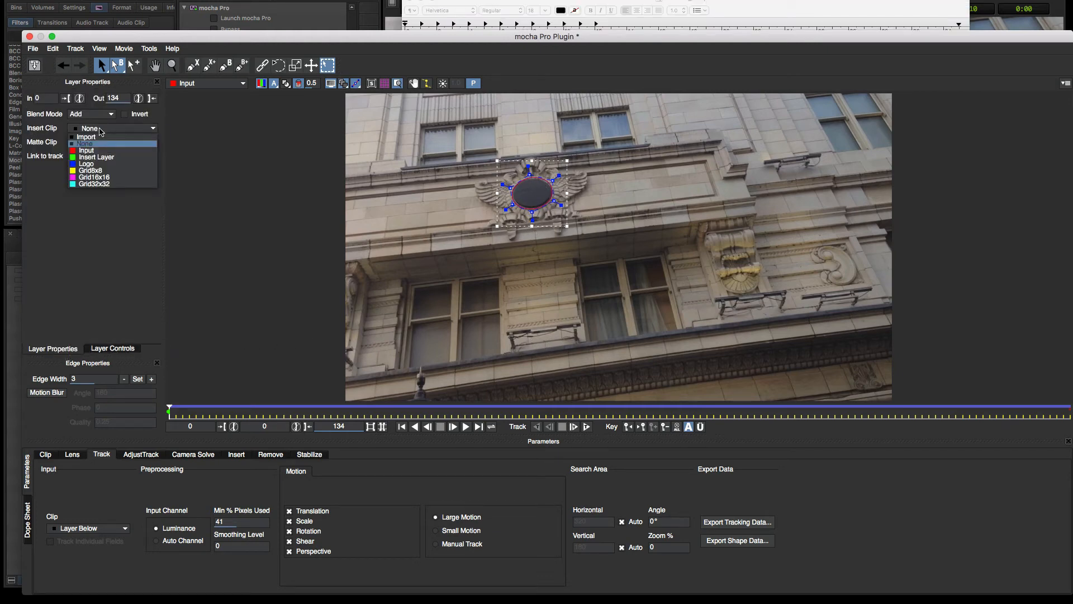
{"action": "left_click", "coordinate": [101, 157]}
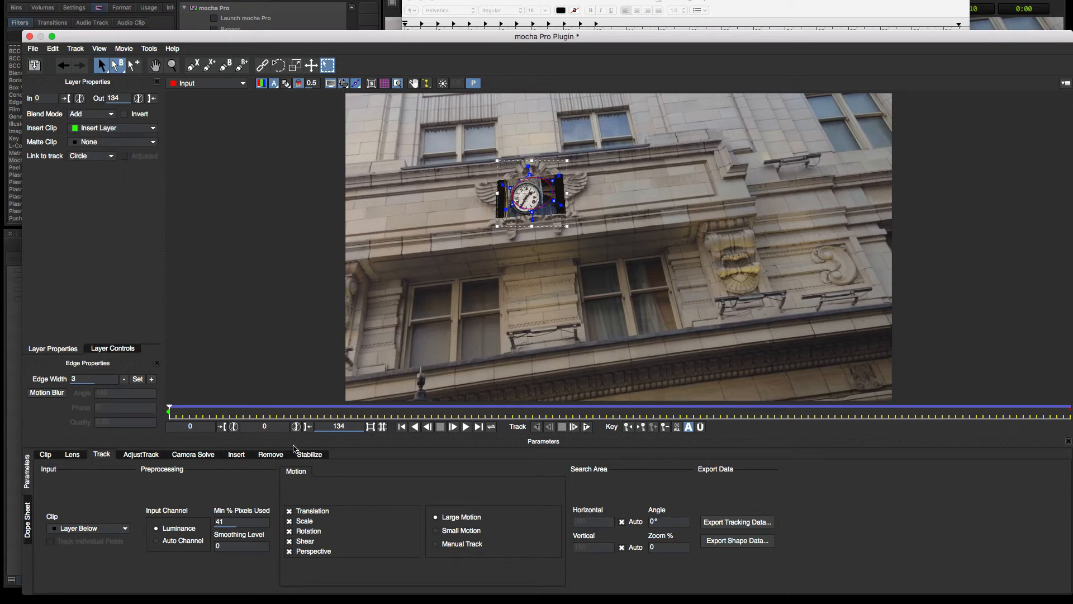
Mask the insert with Use All Foreground Layers and set its offset scale to 1.39
{"action": "left_click", "coordinate": [237, 454]}
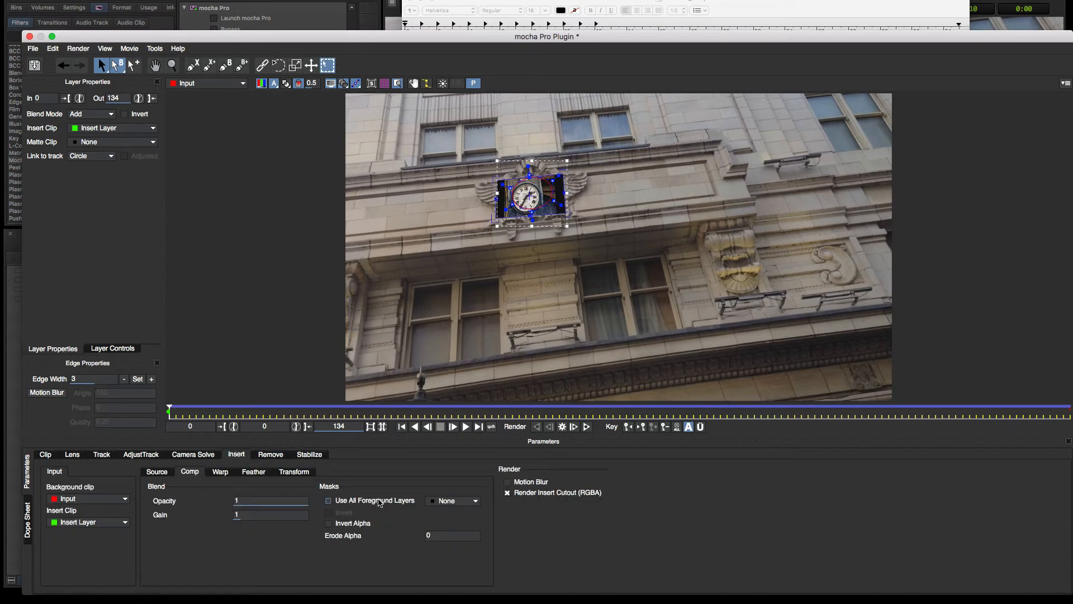
{"action": "left_click", "coordinate": [329, 501]}
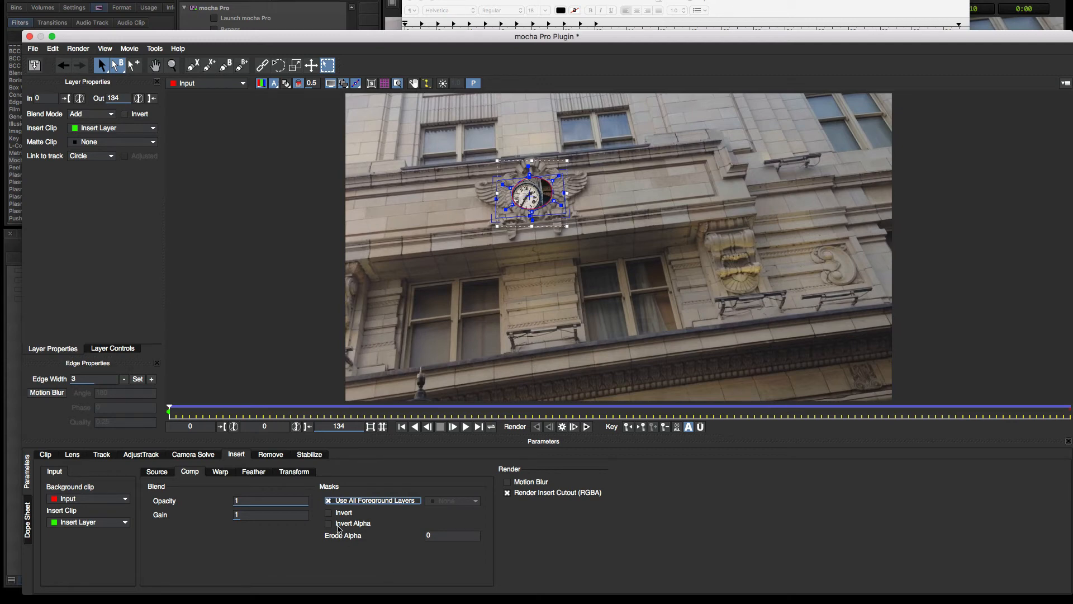
{"action": "left_click", "coordinate": [294, 471]}
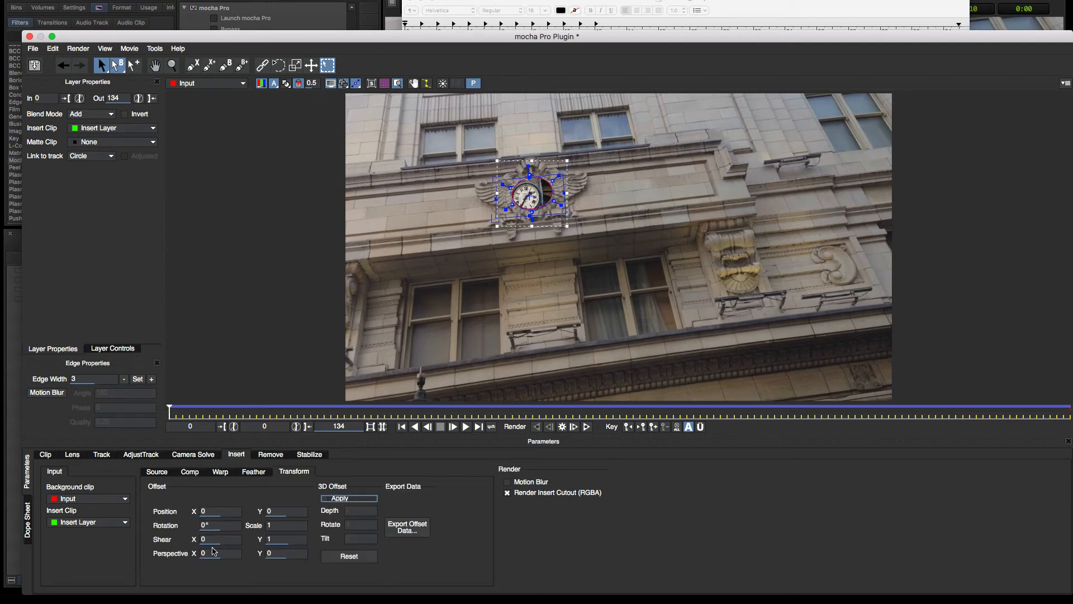
{"action": "left_click_drag", "start_coordinate": [292, 529], "coordinate": [291, 527]}
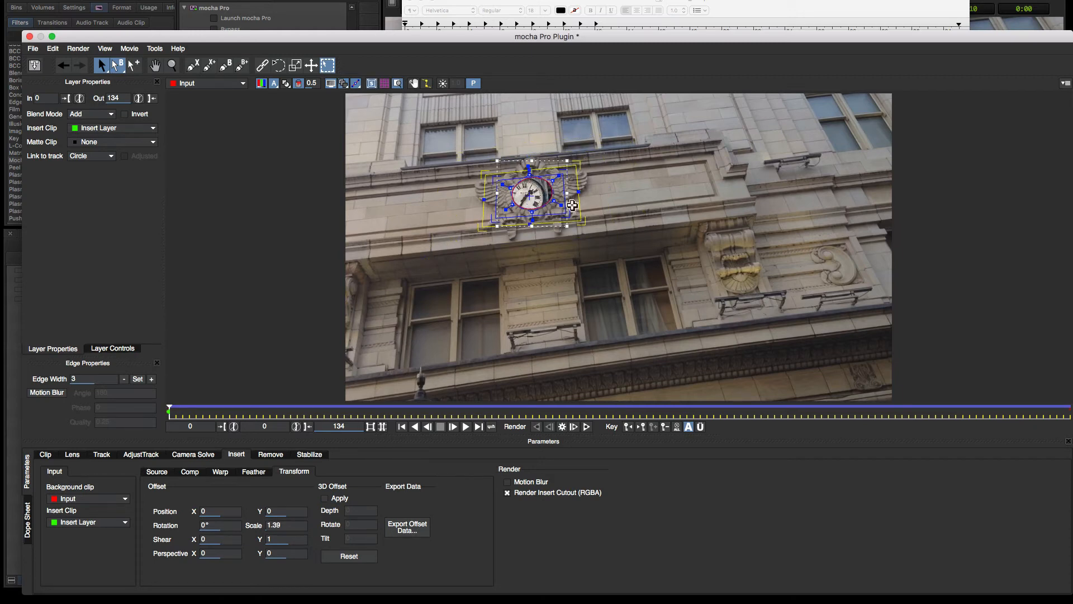
Adjust the planar surface corners so the clock face fills the Circle shape, and check the insert on the footage
{"action": "left_click", "coordinate": [102, 455]}
{"action": "left_click_drag", "start_coordinate": [571, 219], "coordinate": [584, 206]}
{"action": "key", "text": "super+z"}
{"action": "left_click_drag", "start_coordinate": [567, 170], "coordinate": [579, 163]}
{"action": "left_click_drag", "start_coordinate": [493, 221], "coordinate": [503, 196]}
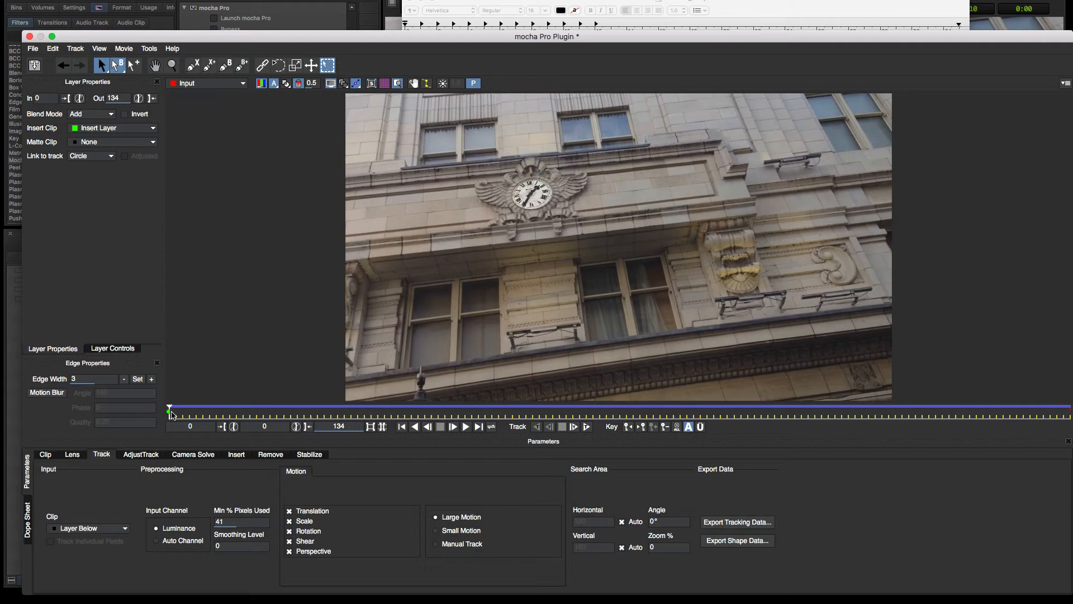
{"action": "mouse_move", "coordinate": [171, 414]}
{"action": "left_mouse_down"}
{"action": "mouse_move", "coordinate": [939, 386]}
{"action": "mouse_move", "coordinate": [174, 414]}
{"action": "left_mouse_up"}
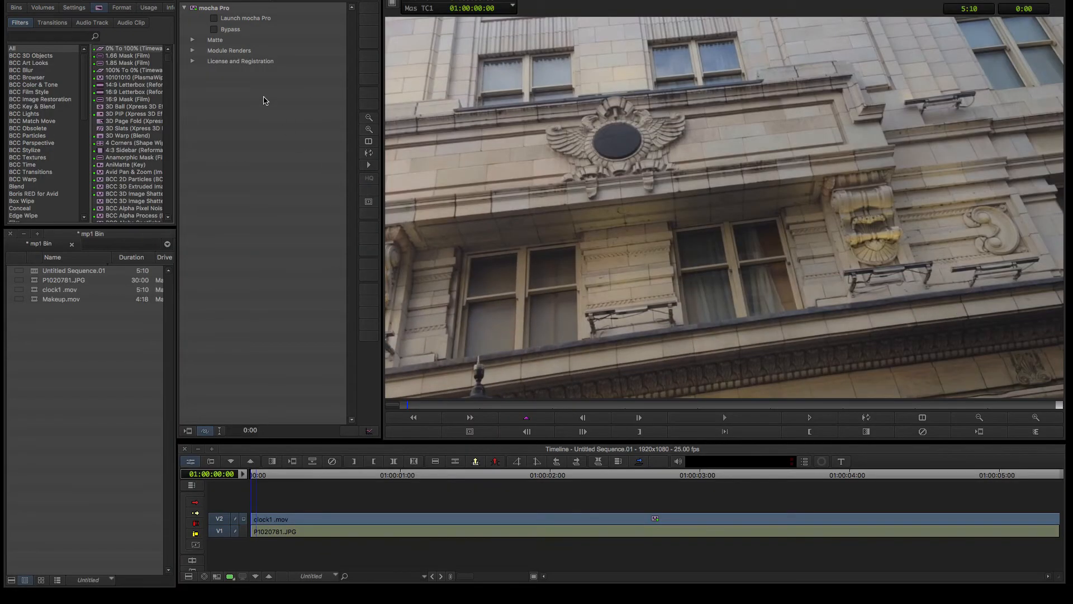
Turn on View Matte for the mocha Pro effect on clock1.mov in the Avid sequence
{"action": "left_click", "coordinate": [193, 40]}
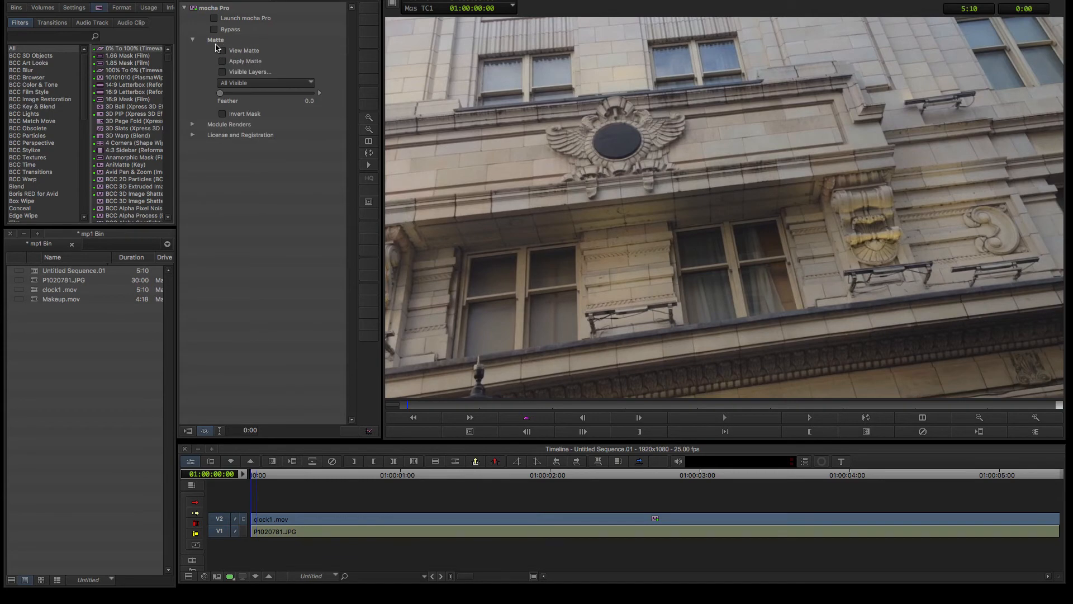
{"action": "left_click", "coordinate": [223, 51]}
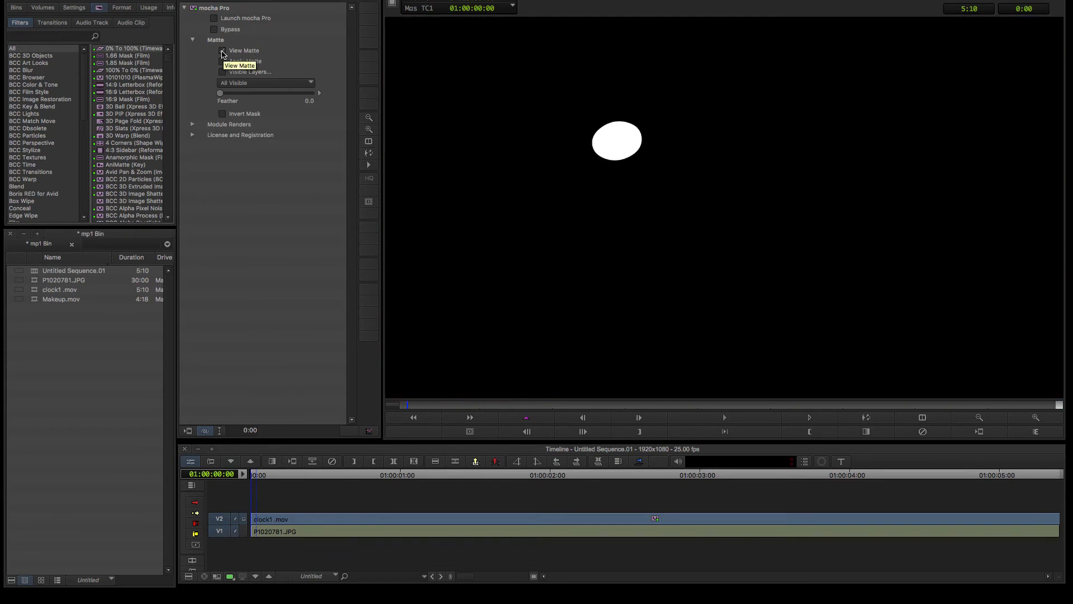
Turn off View Matte and briefly apply the matte to check how clock1.mov cuts out over the V1 image
{"action": "left_click", "coordinate": [222, 52]}
{"action": "left_click", "coordinate": [223, 62]}
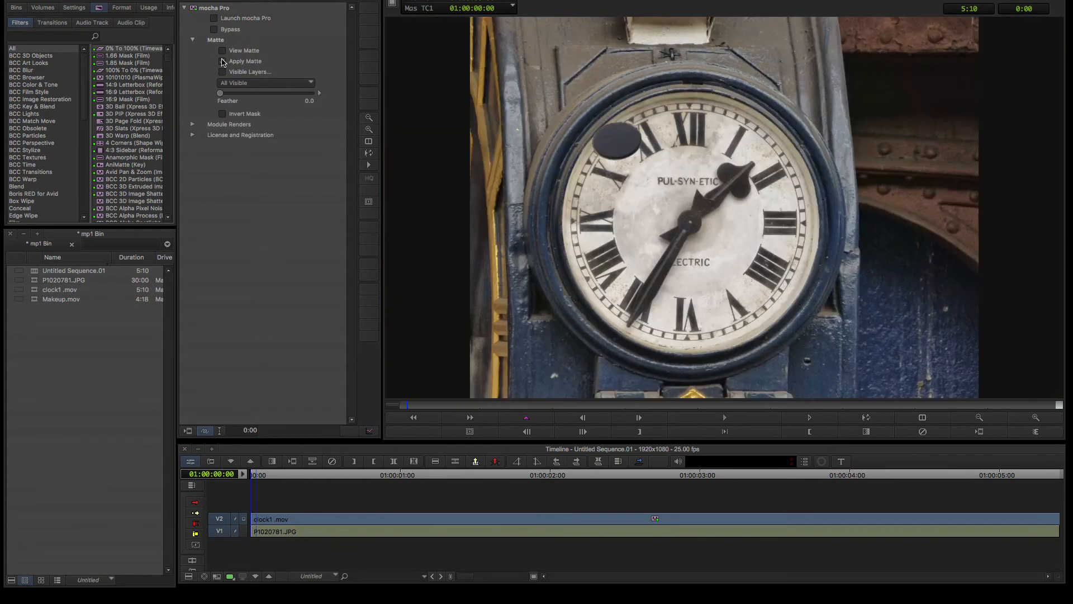
{"action": "left_click", "coordinate": [222, 61]}
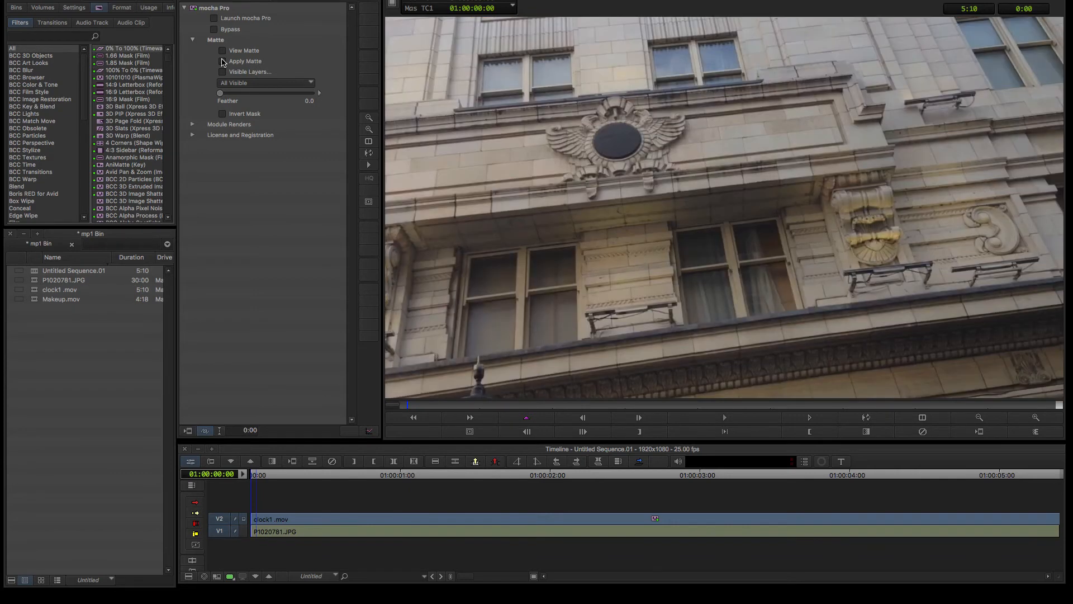
Enable the module render with Insert: Composite and the insert layer at 1st Below, and play back the sequence
{"action": "left_click", "coordinate": [193, 40]}
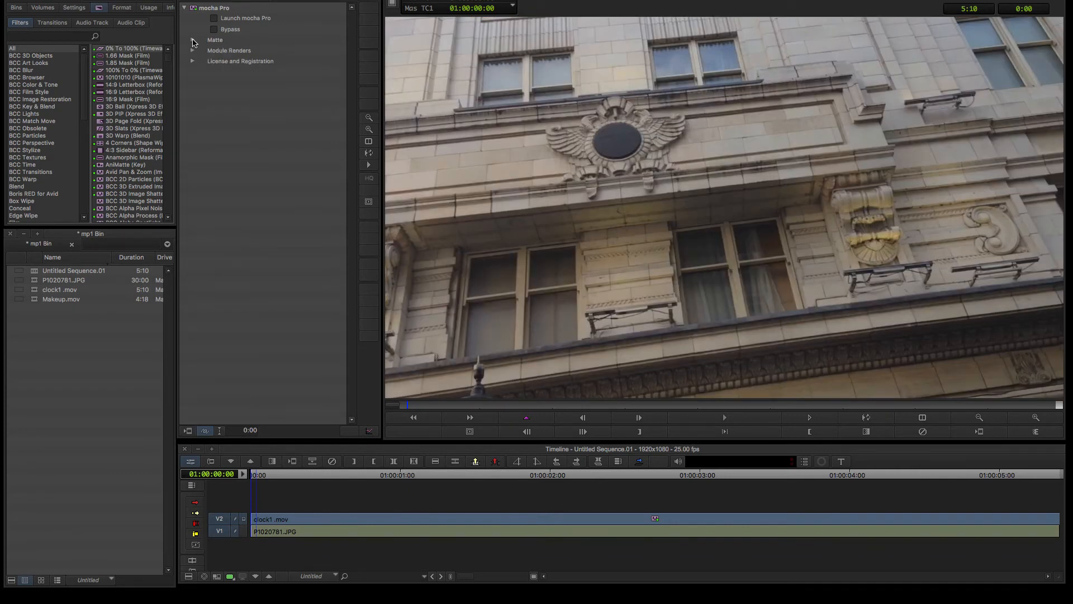
{"action": "left_click", "coordinate": [192, 51]}
{"action": "left_click", "coordinate": [249, 72]}
{"action": "left_click", "coordinate": [250, 86]}
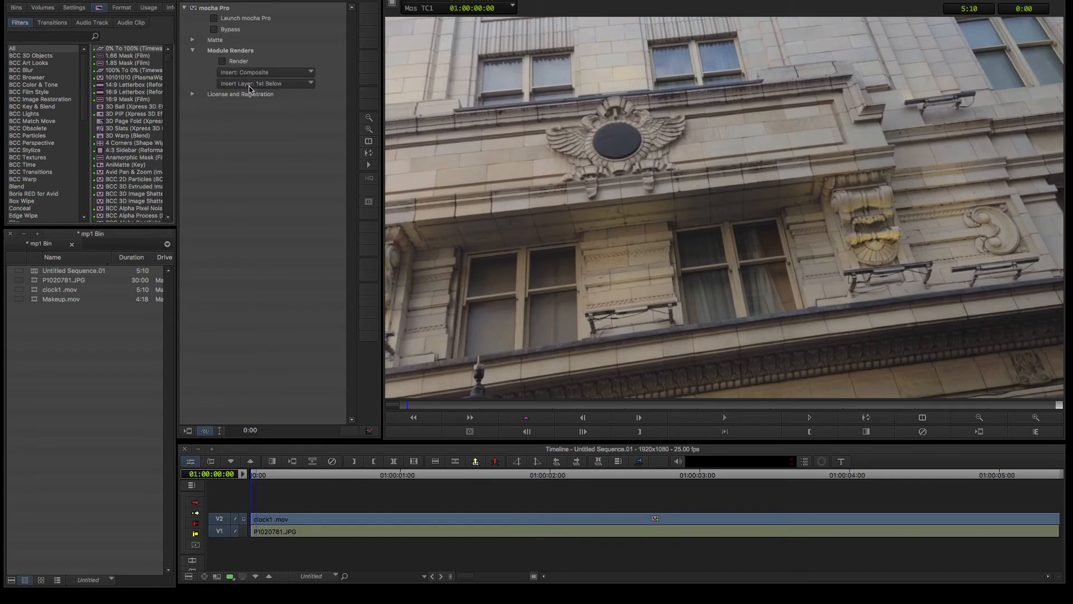
{"action": "left_click", "coordinate": [223, 61]}
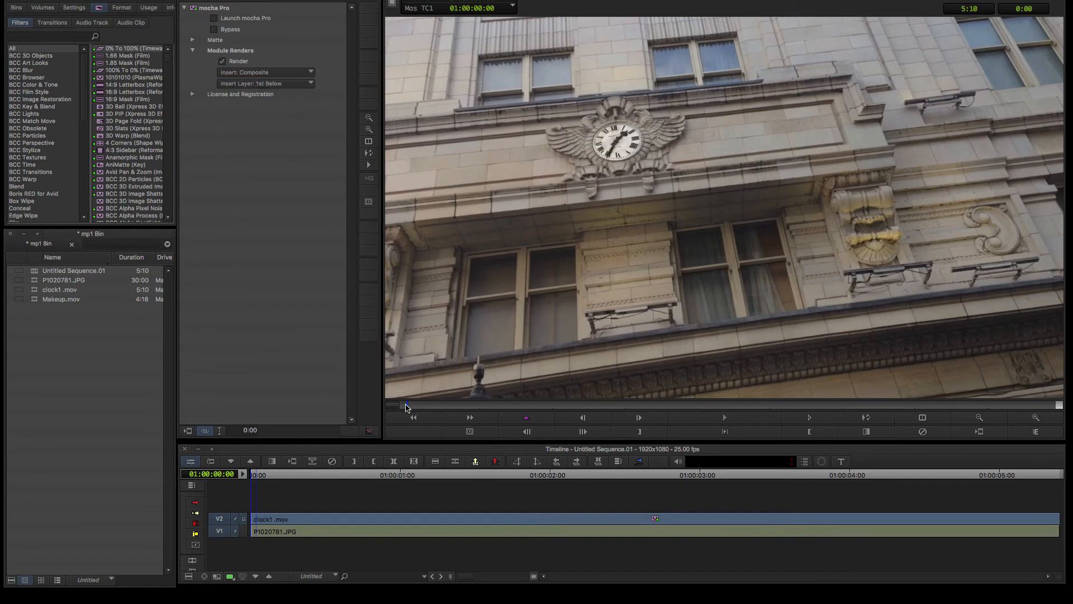
{"action": "key", "text": "space"}
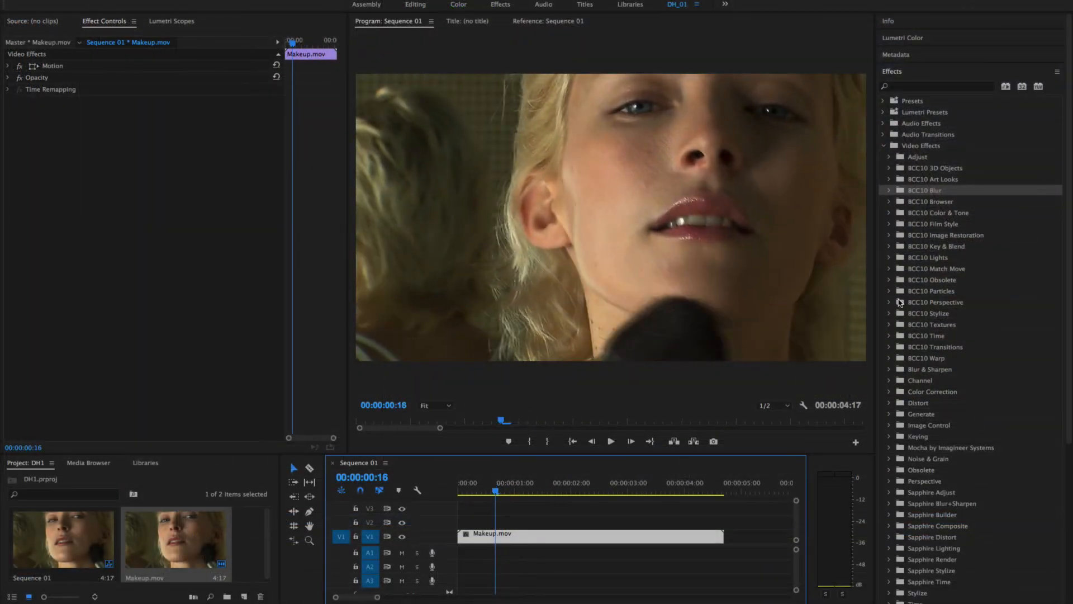
Switch to Premiere Pro, apply BCC Beauty Studio to the Makeup.mov clip on V1, and open its smoothing settings
{"action": "left_click", "coordinate": [889, 235]}
{"action": "left_click_drag", "start_coordinate": [943, 249], "coordinate": [626, 534]}
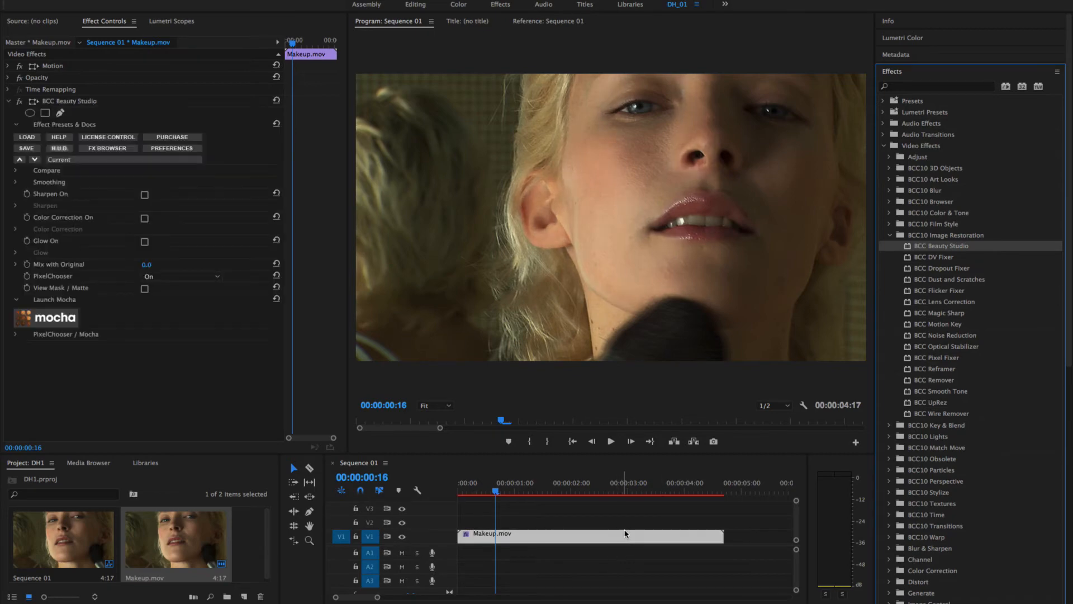
{"action": "left_click", "coordinate": [16, 183]}
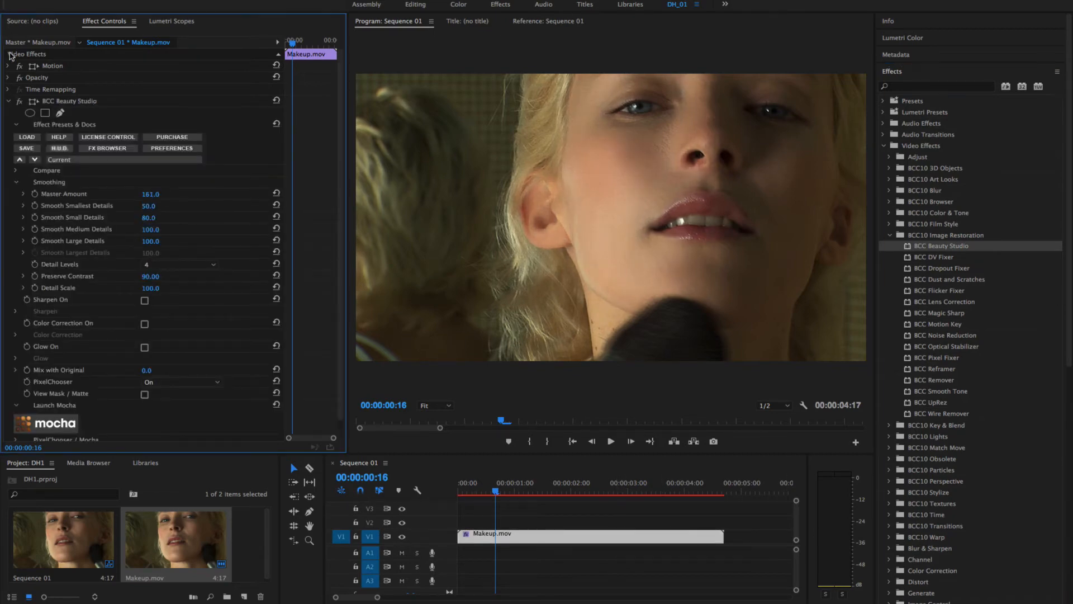
Compare the Makeup.mov image with the BCC Beauty Studio effect switched off and on
{"action": "left_click", "coordinate": [21, 101]}
{"action": "left_click", "coordinate": [20, 102]}
{"action": "left_click", "coordinate": [21, 101]}
{"action": "left_click", "coordinate": [20, 102]}
Examine Beauty Studio's PixelChooser / Mocha matte settings and turn on the mask and matte view
{"action": "scroll", "coordinate": [228, 288], "scroll_direction": "down", "scroll_amount": 1}
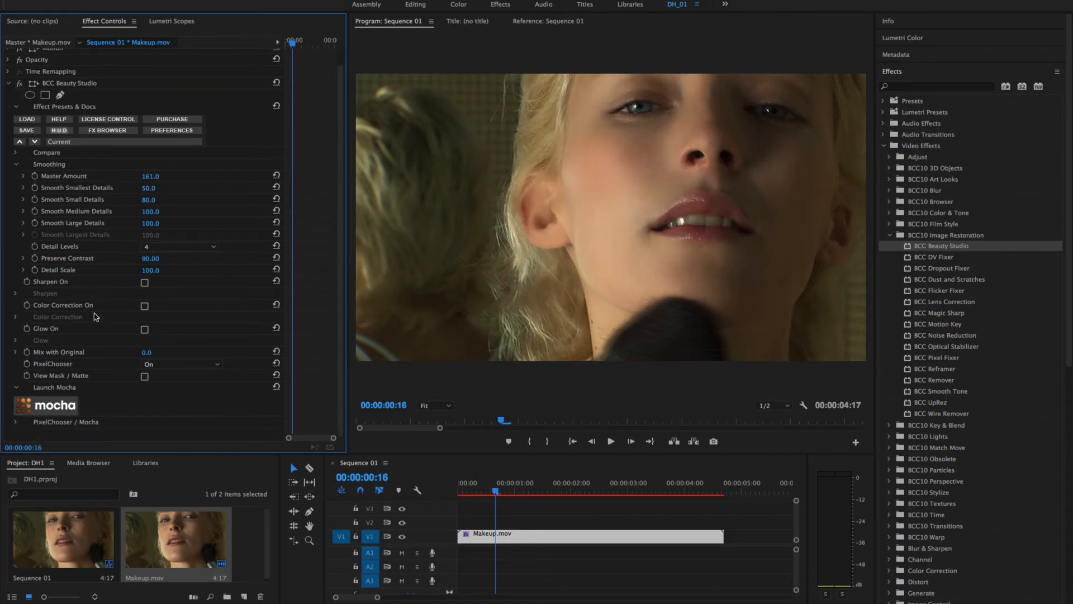
{"action": "left_click", "coordinate": [17, 425]}
{"action": "scroll", "coordinate": [245, 291], "scroll_direction": "down", "scroll_amount": 3}
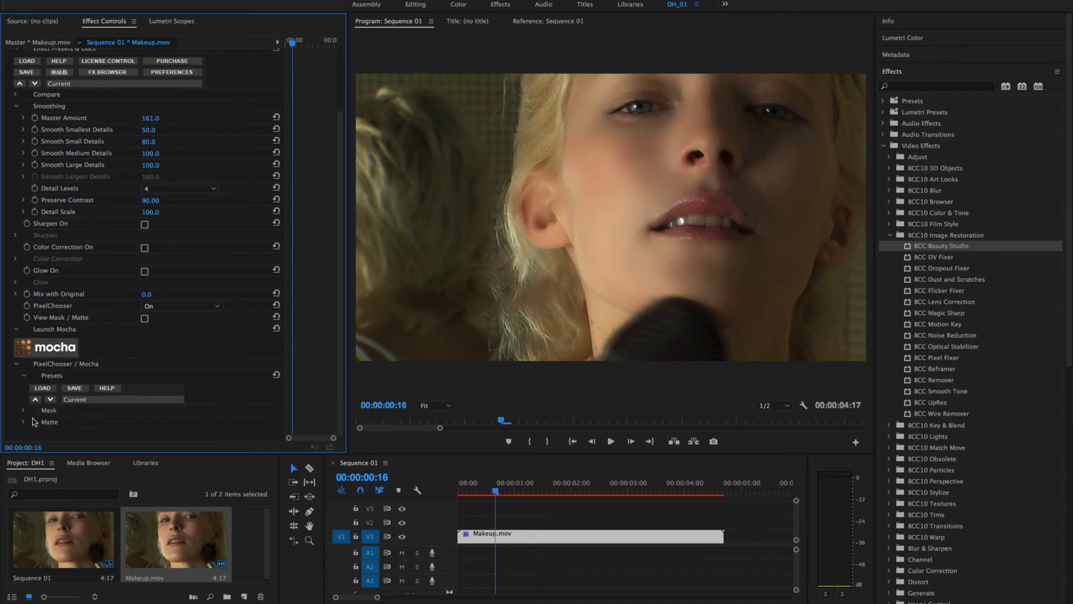
{"action": "left_click_drag", "start_coordinate": [340, 230], "coordinate": [339, 381]}
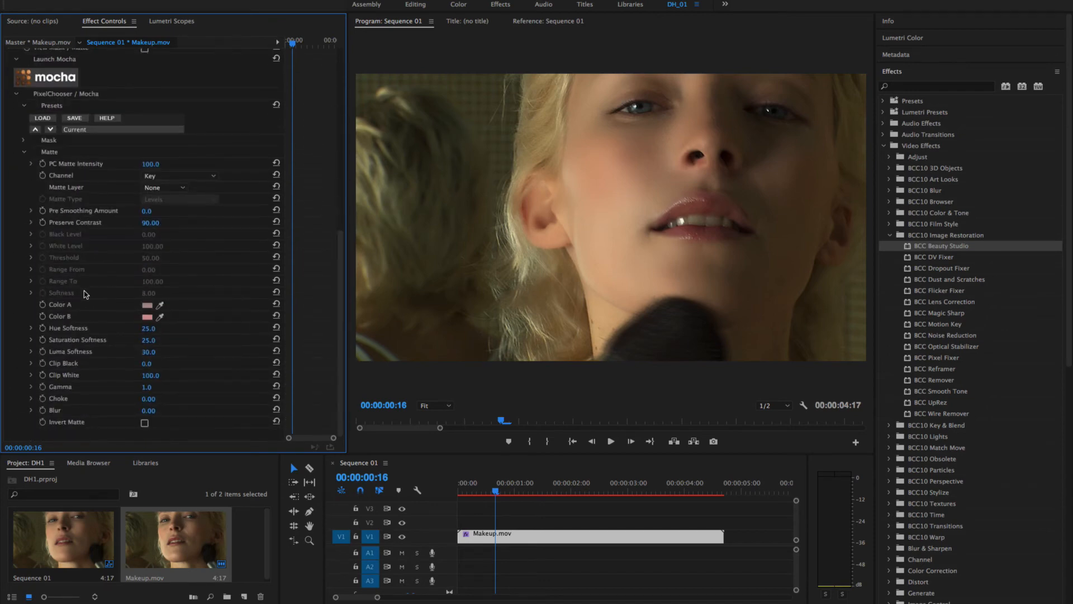
{"action": "scroll", "coordinate": [150, 336], "scroll_direction": "up", "scroll_amount": 12}
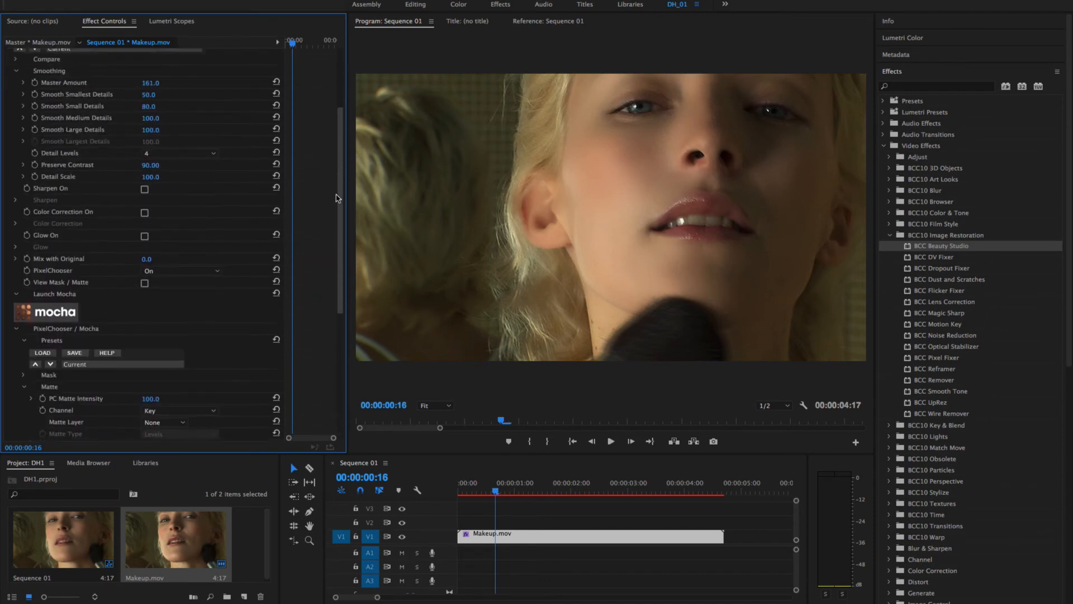
{"action": "left_click", "coordinate": [145, 284]}
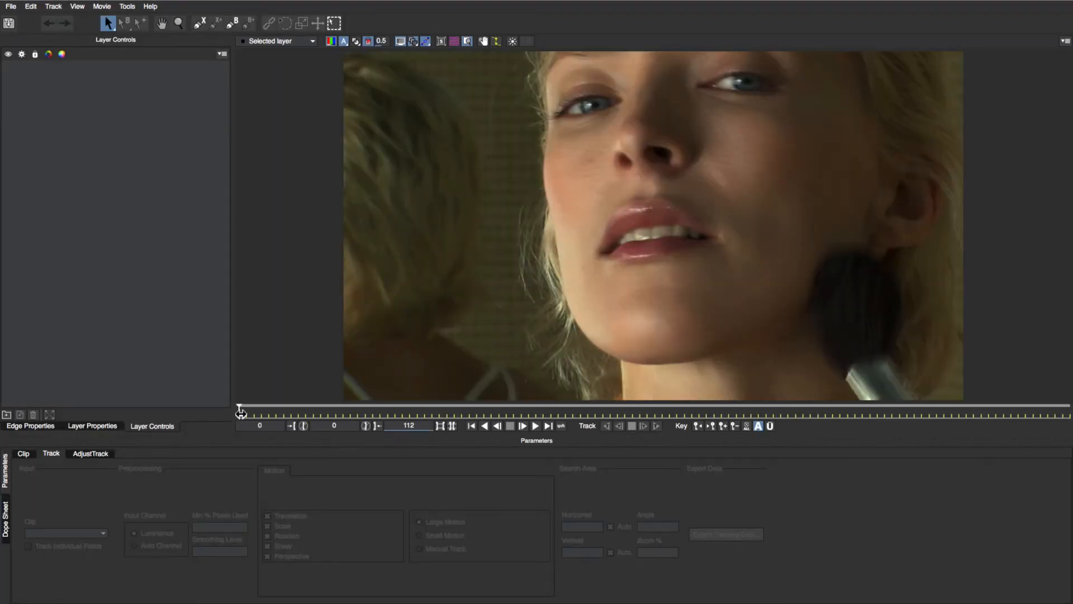
Load the shapes project Mocha_Presets3_Face.mocha into mocha and delete its Features group
{"action": "left_click", "coordinate": [11, 6]}
{"action": "left_click", "coordinate": [25, 16]}
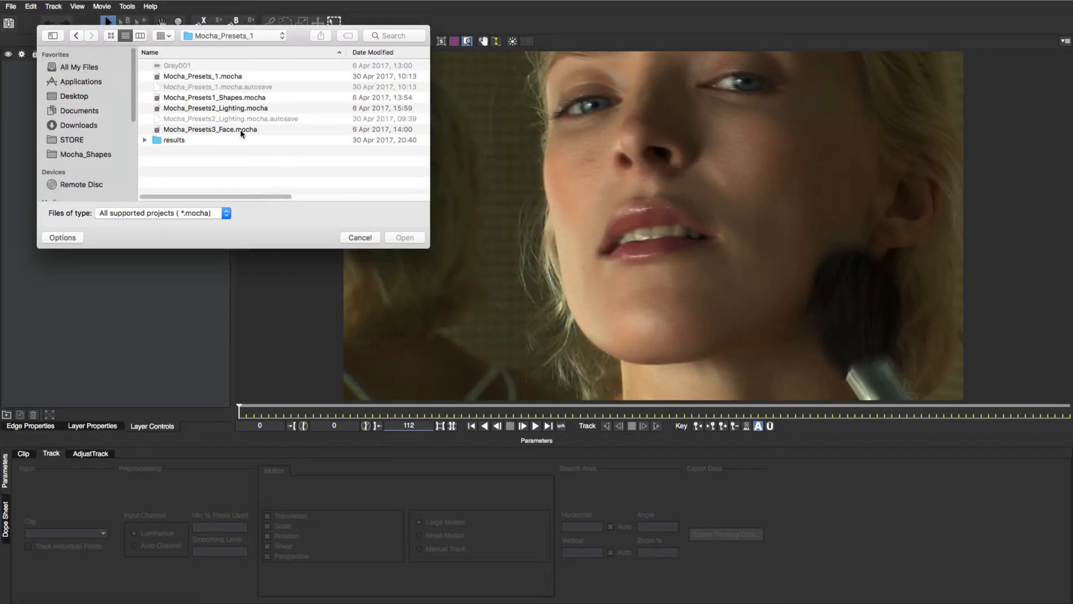
{"action": "double_click", "coordinate": [241, 130]}
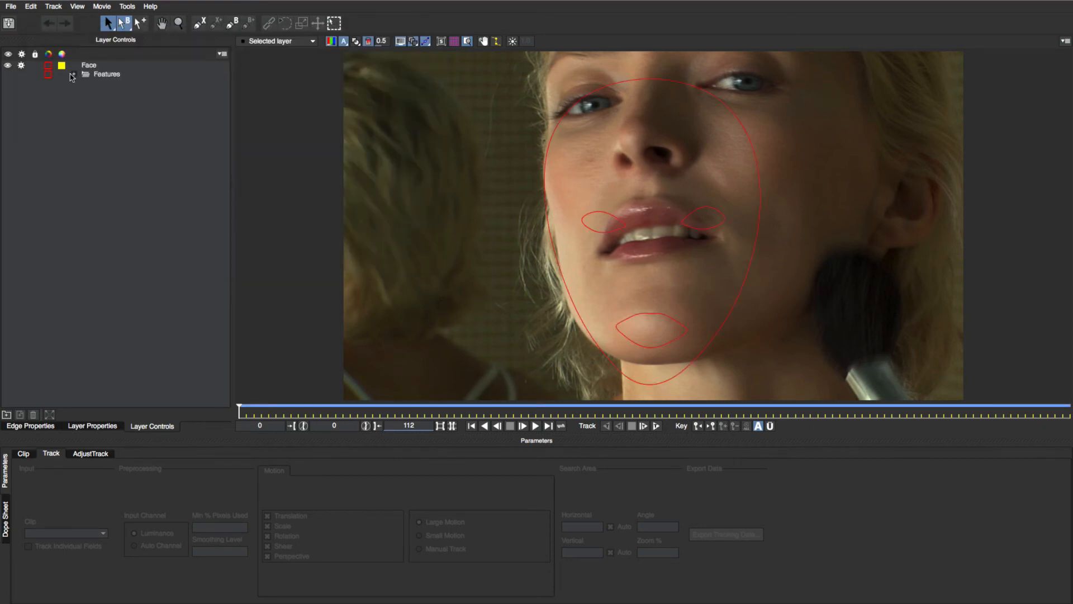
{"action": "left_click", "coordinate": [102, 75]}
{"action": "key", "text": "Delete"}
Move, rotate and scale the Face shape to fit the woman's eyes, mouth and face outline, and track it forward
{"action": "left_click", "coordinate": [685, 94]}
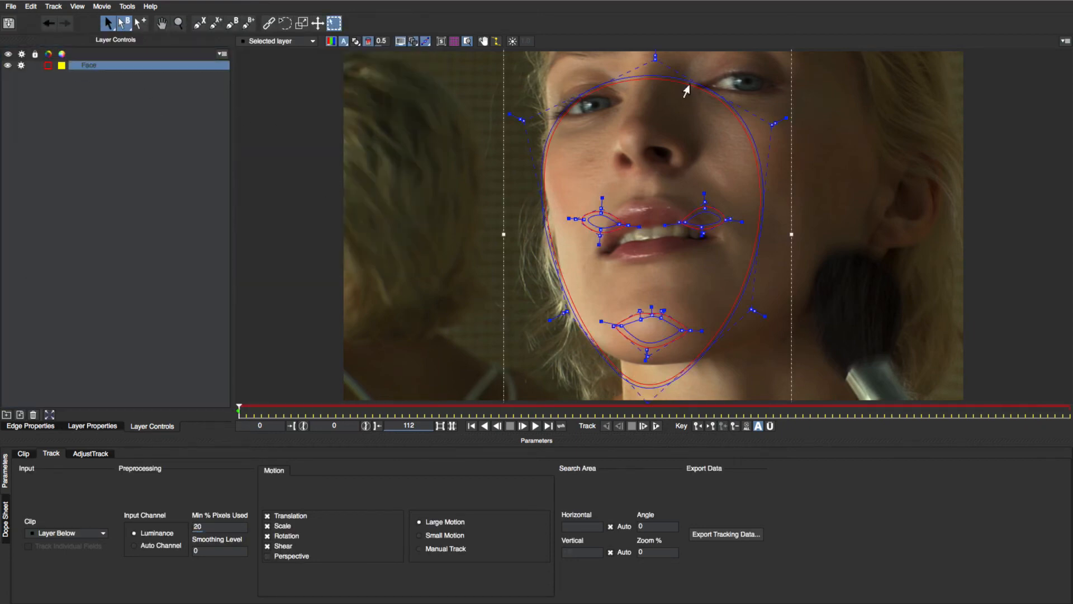
{"action": "key", "text": "w"}
{"action": "left_click_drag", "start_coordinate": [646, 280], "coordinate": [658, 243]}
{"action": "key", "text": "e"}
{"action": "key", "text": "r"}
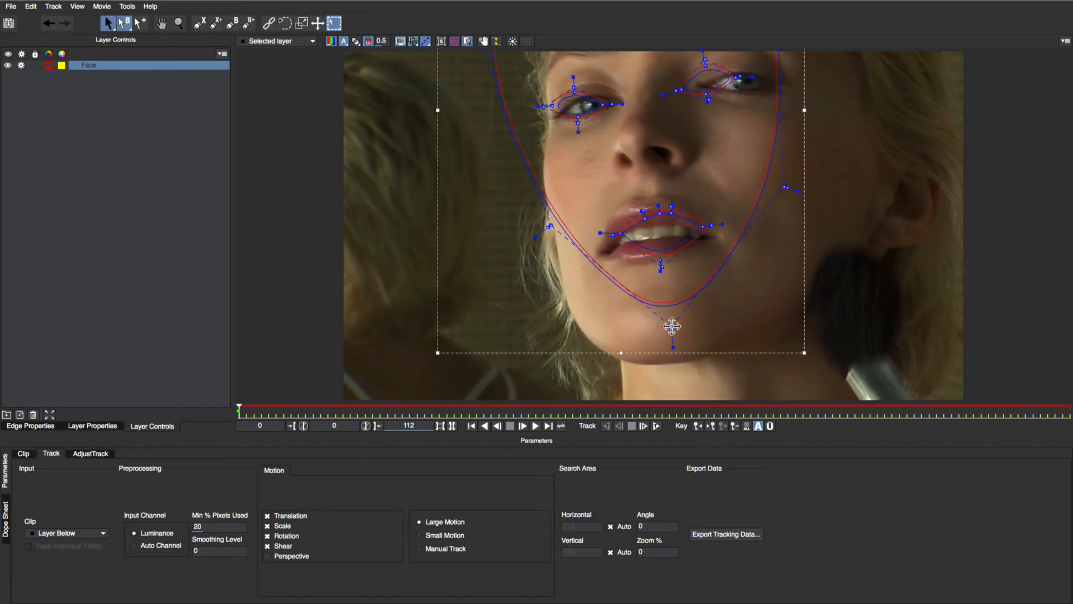
{"action": "left_click", "coordinate": [658, 426]}
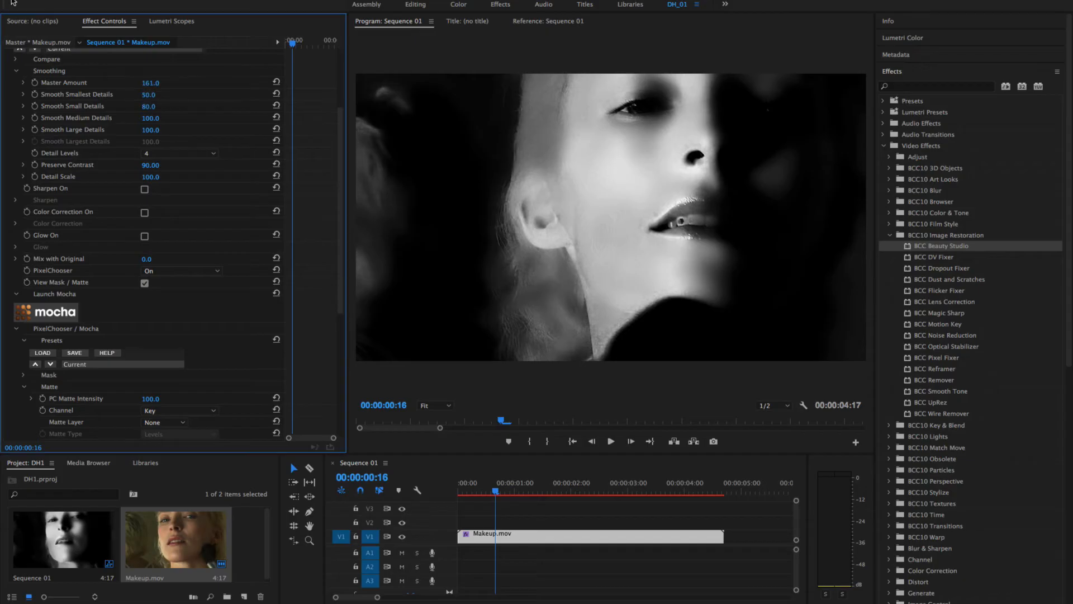
Turn off the matte view, set the Mocha spline mask's feather to about 23, and check the softened matte
{"action": "left_click", "coordinate": [145, 282]}
{"action": "left_click", "coordinate": [24, 376]}
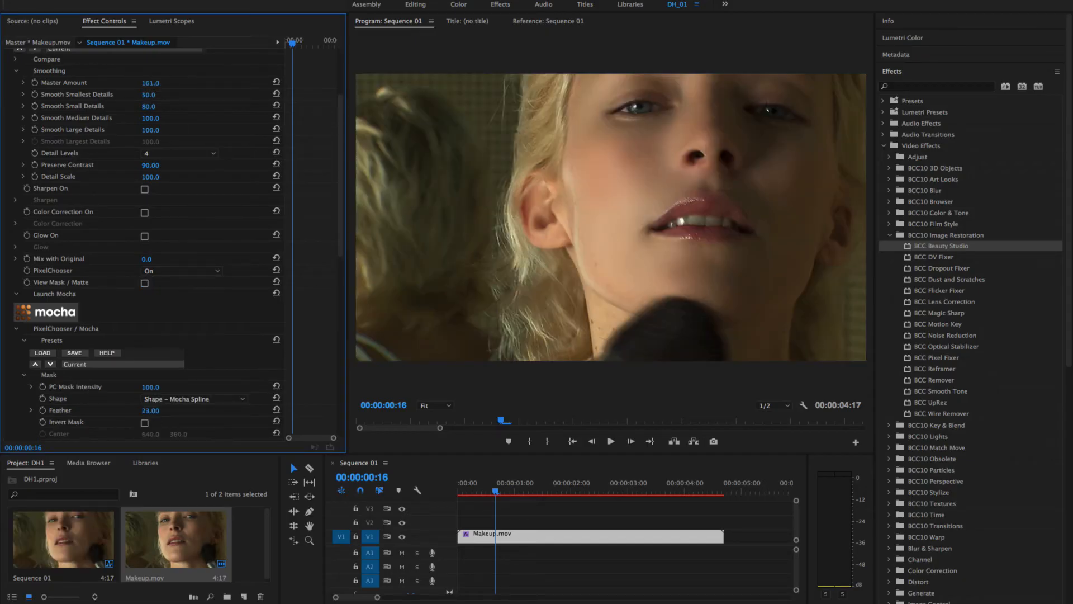
{"action": "left_click_drag", "start_coordinate": [156, 411], "coordinate": [151, 411]}
{"action": "left_click", "coordinate": [144, 283]}
{"action": "left_click", "coordinate": [145, 283]}
Compare the masked Beauty Studio effect off and on, and scrub through the Makeup.mov clip
{"action": "scroll", "coordinate": [168, 168], "scroll_direction": "up", "scroll_amount": 5}
{"action": "left_click", "coordinate": [19, 101]}
{"action": "left_click", "coordinate": [19, 101]}
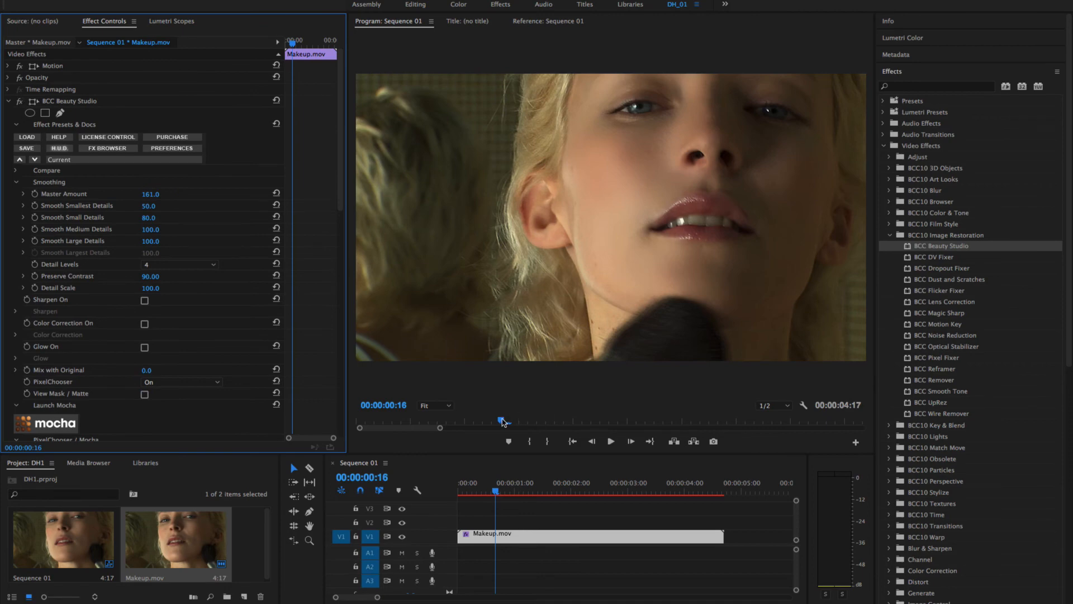
{"action": "left_click_drag", "start_coordinate": [502, 422], "coordinate": [764, 434]}
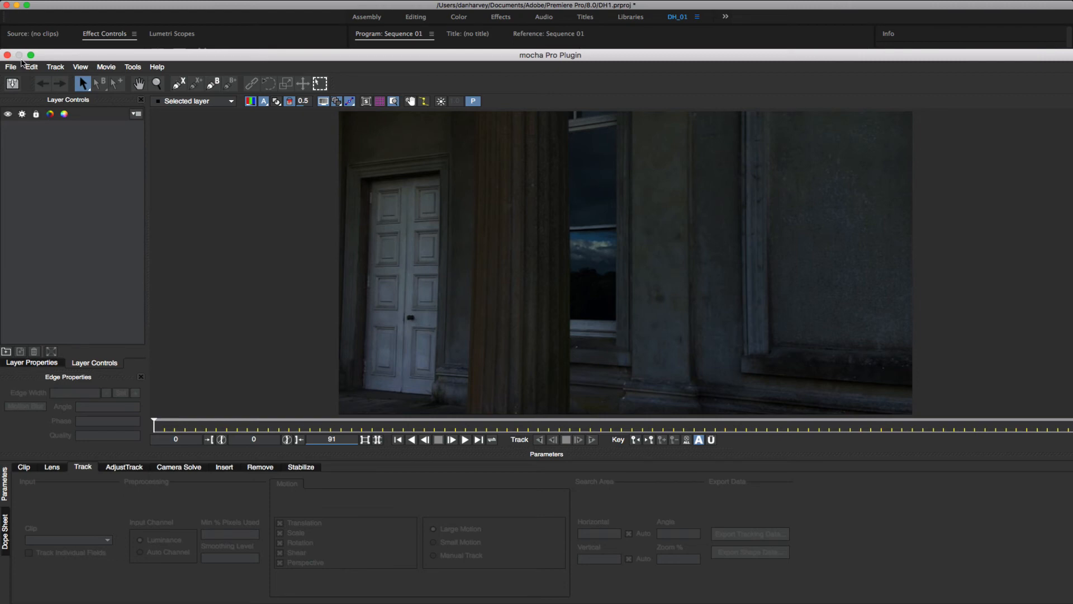
Load the shapes project Mocha_Presets_1.mocha into mocha Pro for the building shot and hide its Lighting group
{"action": "left_click", "coordinate": [11, 67]}
{"action": "left_click", "coordinate": [33, 77]}
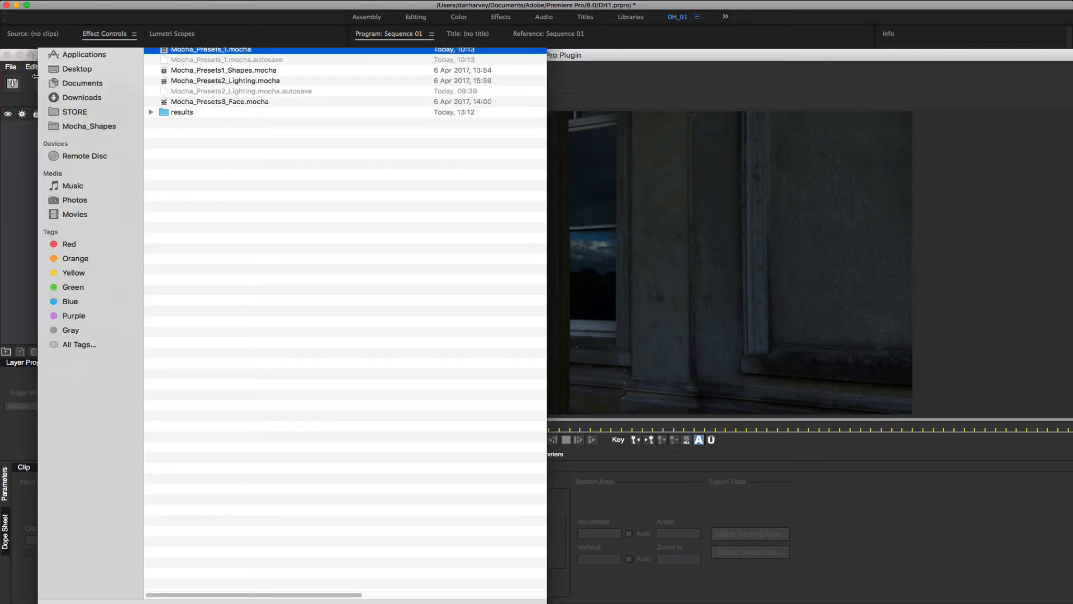
{"action": "double_click", "coordinate": [205, 50]}
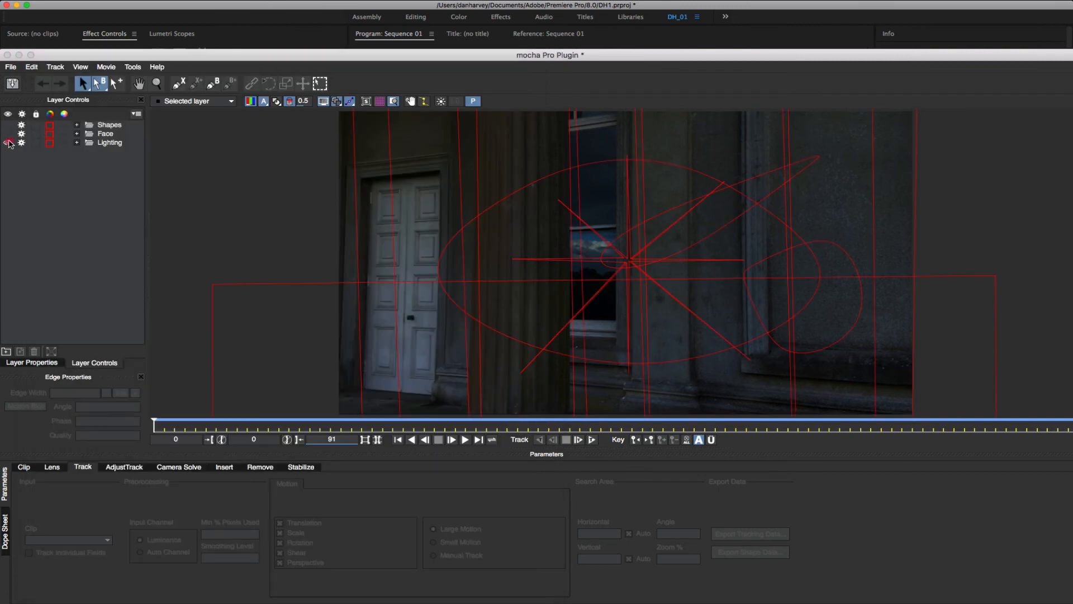
{"action": "left_click", "coordinate": [8, 143]}
Show the Shapes group, examine its Square, Rectangle, Circle, Ellipse and Triangle layers, and hide the group again
{"action": "left_click", "coordinate": [8, 125]}
{"action": "left_click", "coordinate": [77, 125]}
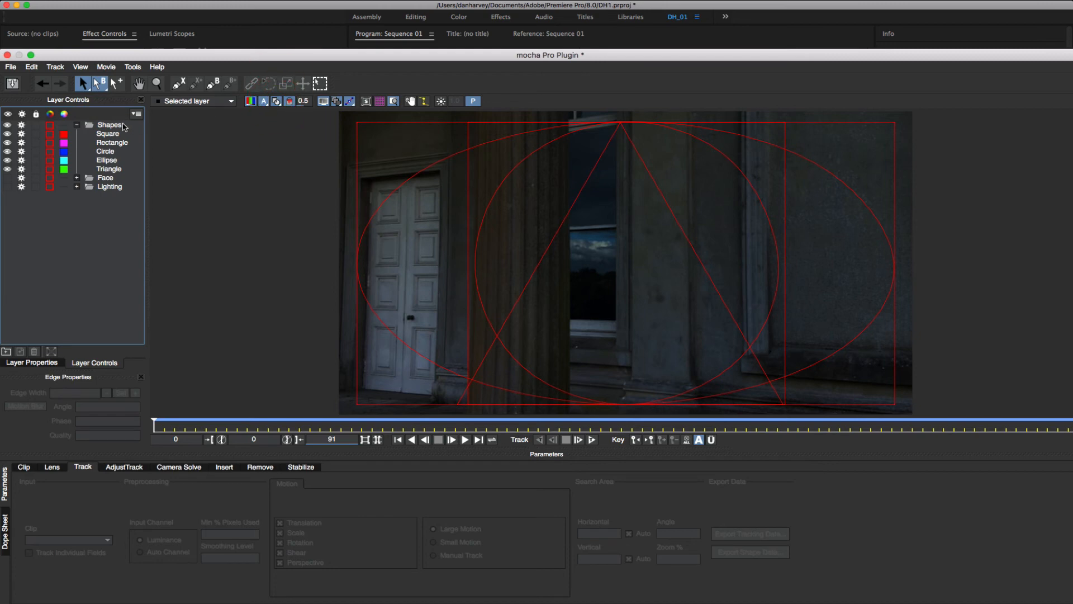
{"action": "left_click", "coordinate": [112, 134]}
{"action": "left_click", "coordinate": [114, 143]}
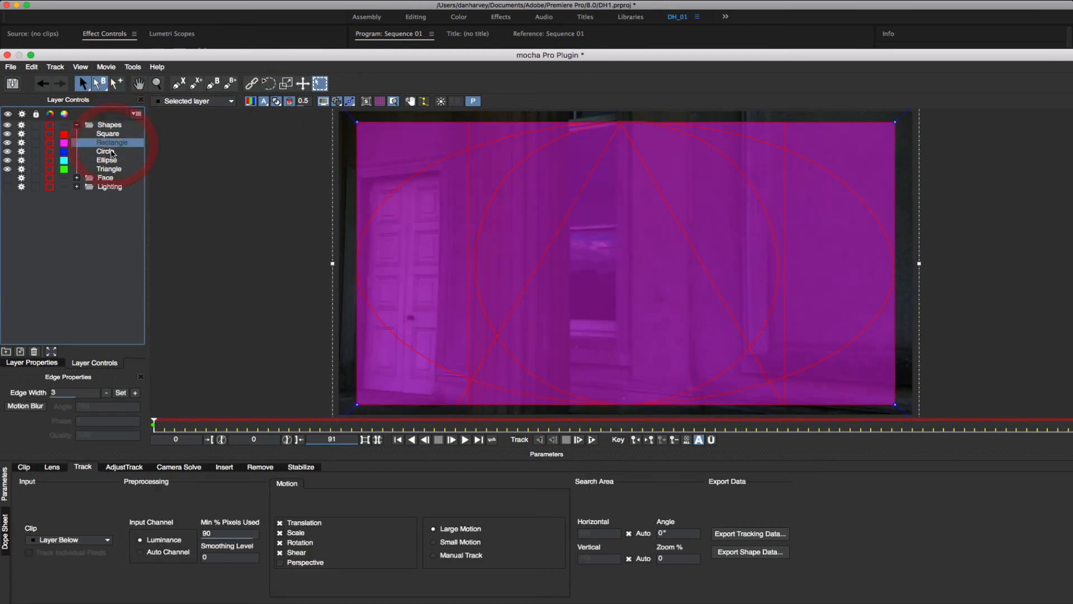
{"action": "left_click", "coordinate": [113, 151]}
{"action": "left_click", "coordinate": [111, 160]}
{"action": "left_click", "coordinate": [112, 169]}
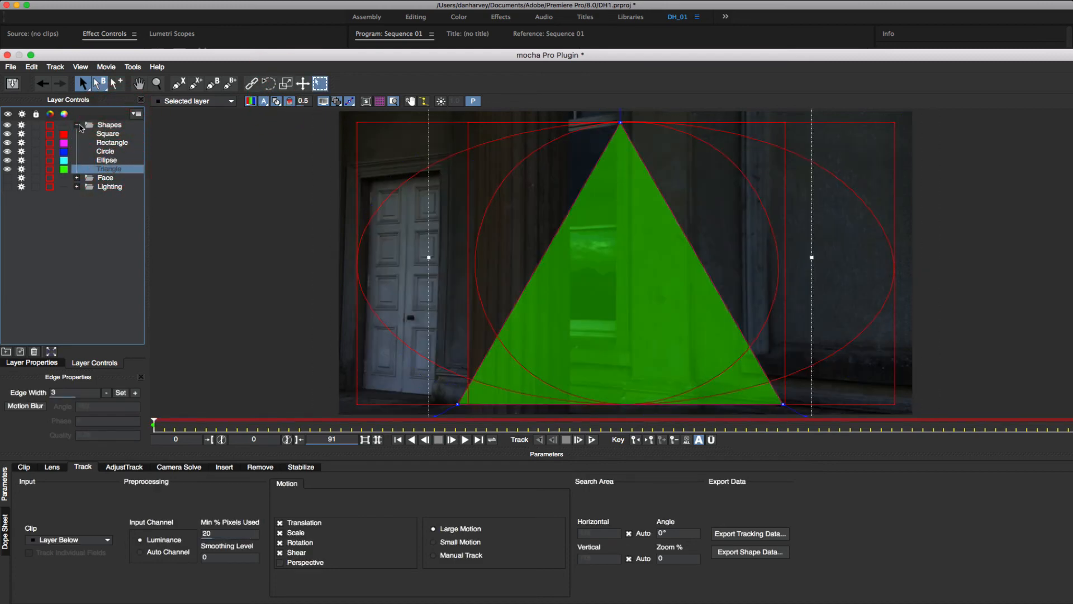
{"action": "left_click", "coordinate": [77, 125]}
{"action": "left_click", "coordinate": [7, 126]}
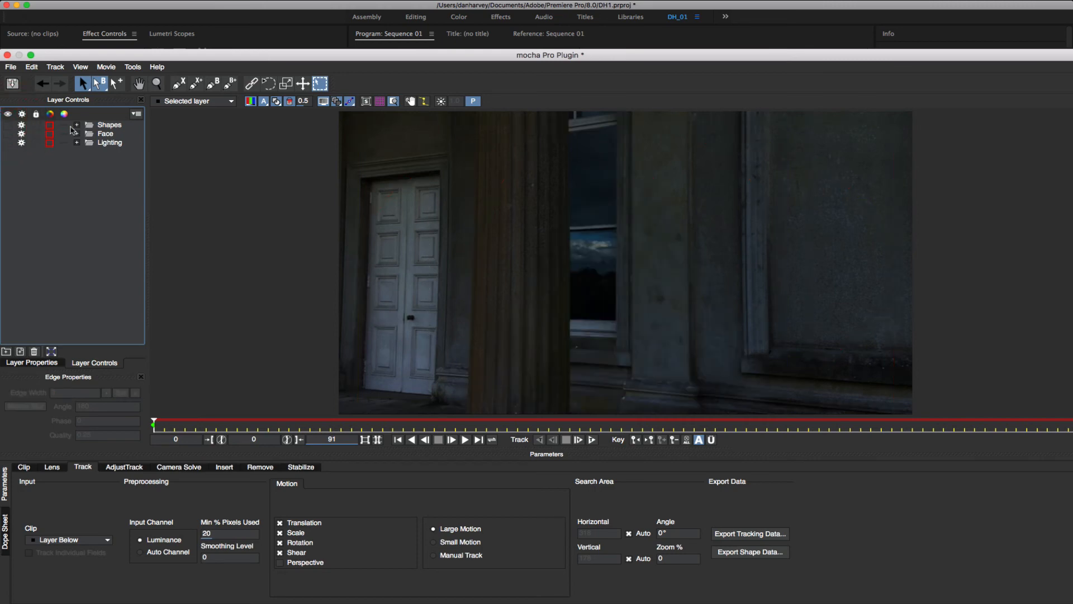
Show the Face group, examine its Head, Eye_Left, Eye_Right, Lip_Upper and Lip_Lower layers, and hide the group again
{"action": "left_click", "coordinate": [7, 134]}
{"action": "left_click", "coordinate": [77, 134]}
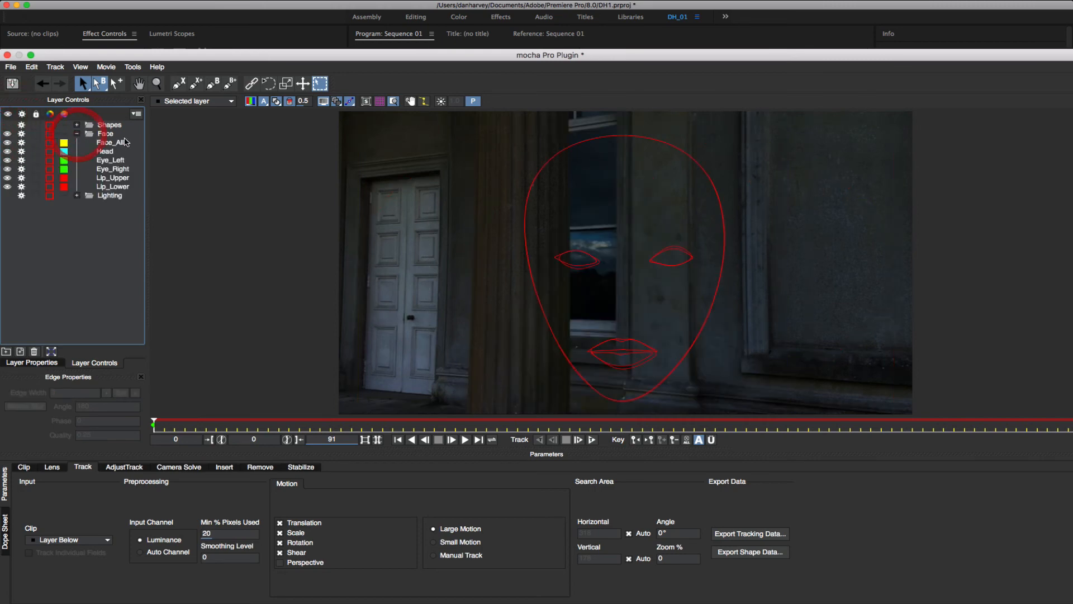
{"action": "left_click", "coordinate": [108, 152]}
{"action": "left_click", "coordinate": [110, 160]}
{"action": "left_click", "coordinate": [113, 168]}
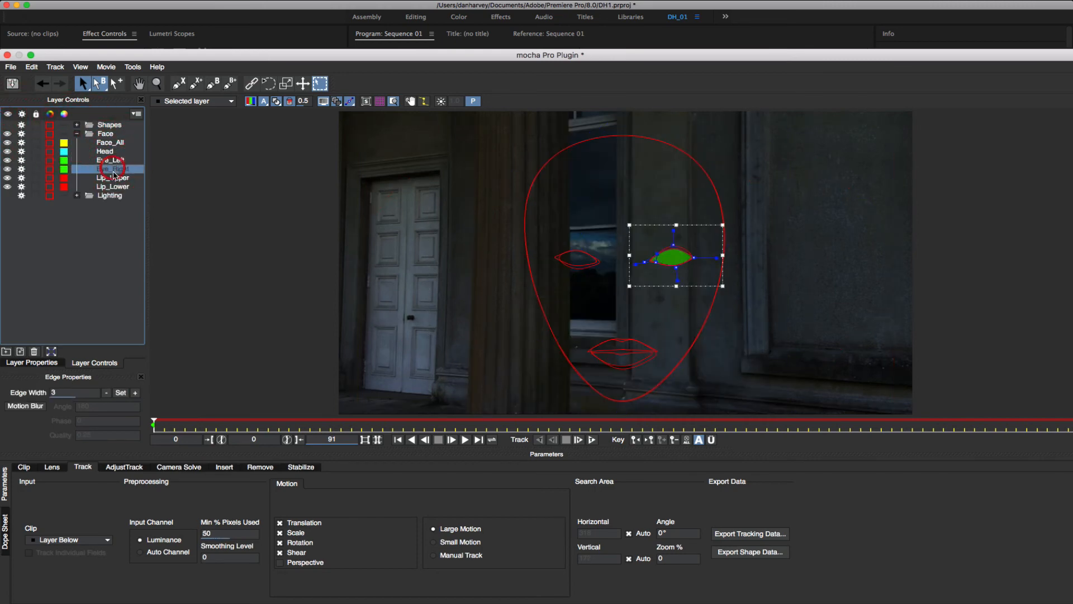
{"action": "left_click", "coordinate": [112, 178]}
{"action": "left_click", "coordinate": [113, 186]}
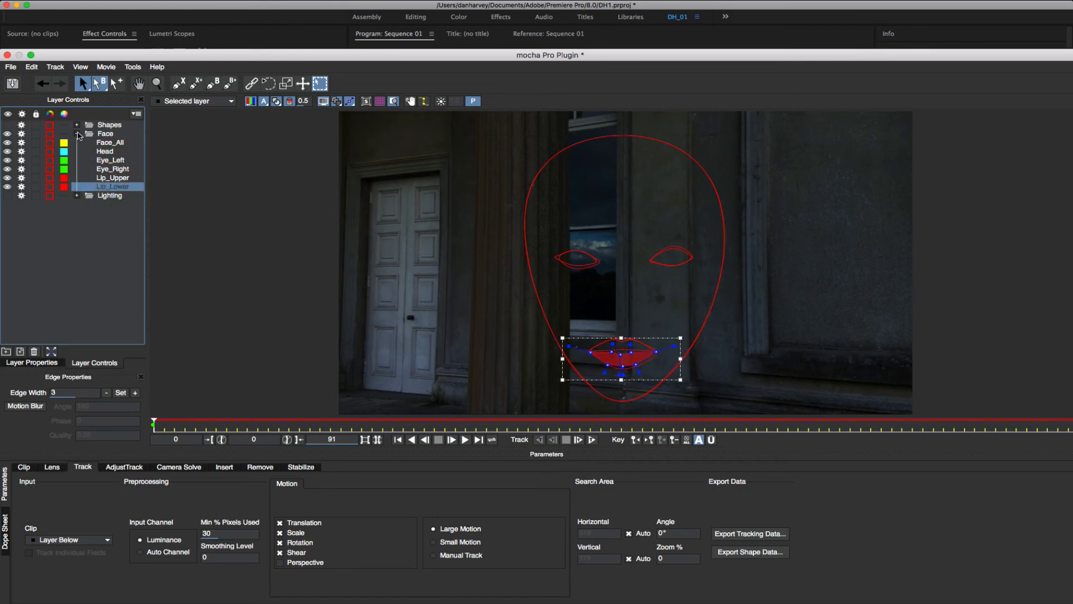
{"action": "left_click", "coordinate": [77, 133]}
{"action": "left_click", "coordinate": [7, 134]}
Show the Lighting group and examine its Gradient and Vignette layers on the building shot
{"action": "left_click", "coordinate": [8, 142]}
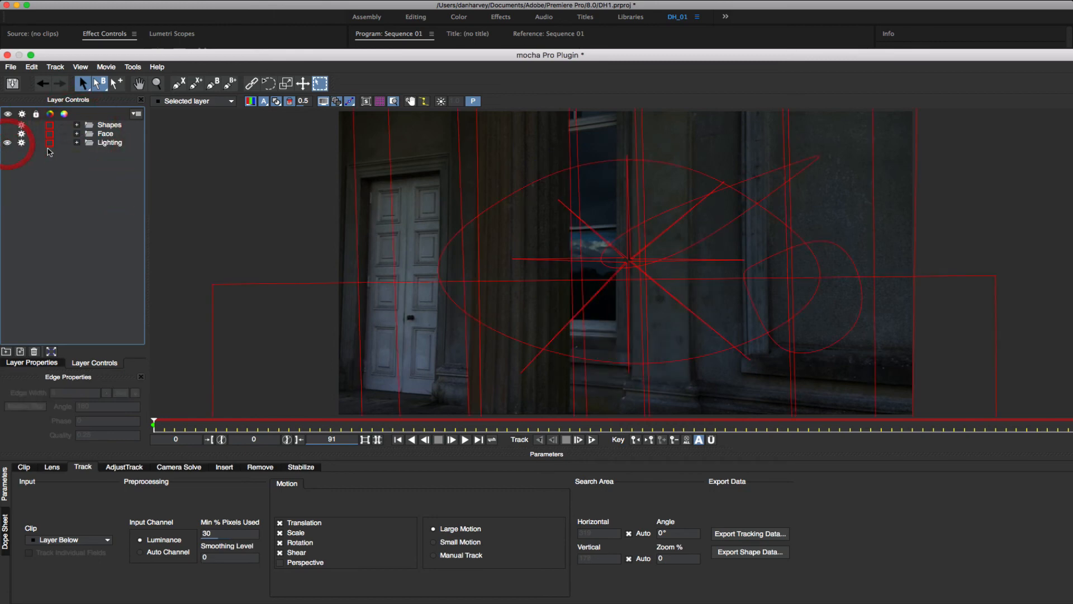
{"action": "left_click", "coordinate": [77, 143]}
{"action": "left_click", "coordinate": [110, 151]}
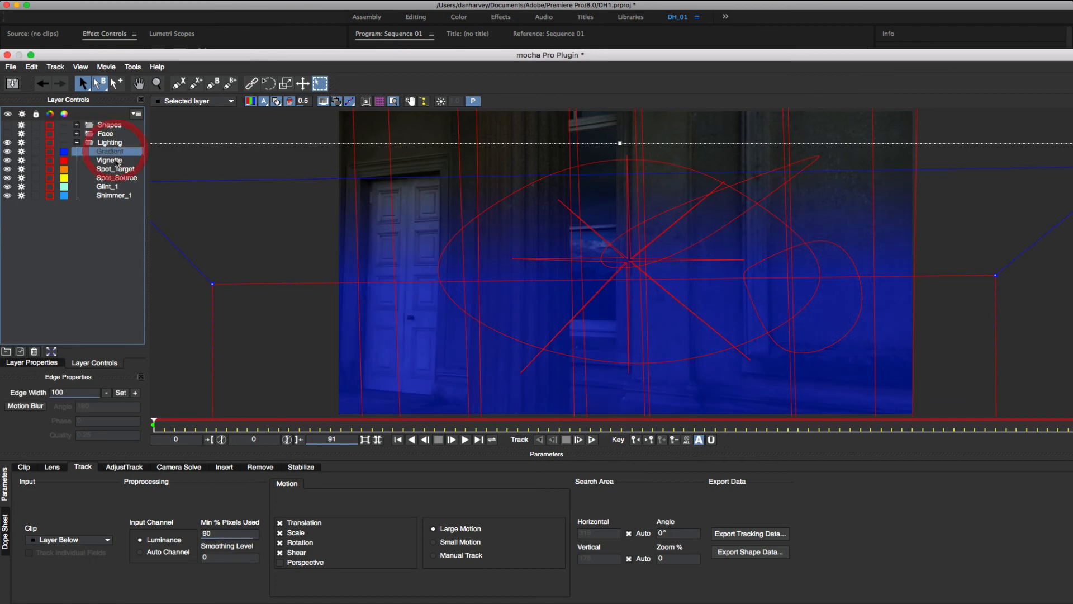
{"action": "left_click", "coordinate": [109, 160]}
{"action": "left_click", "coordinate": [117, 177]}
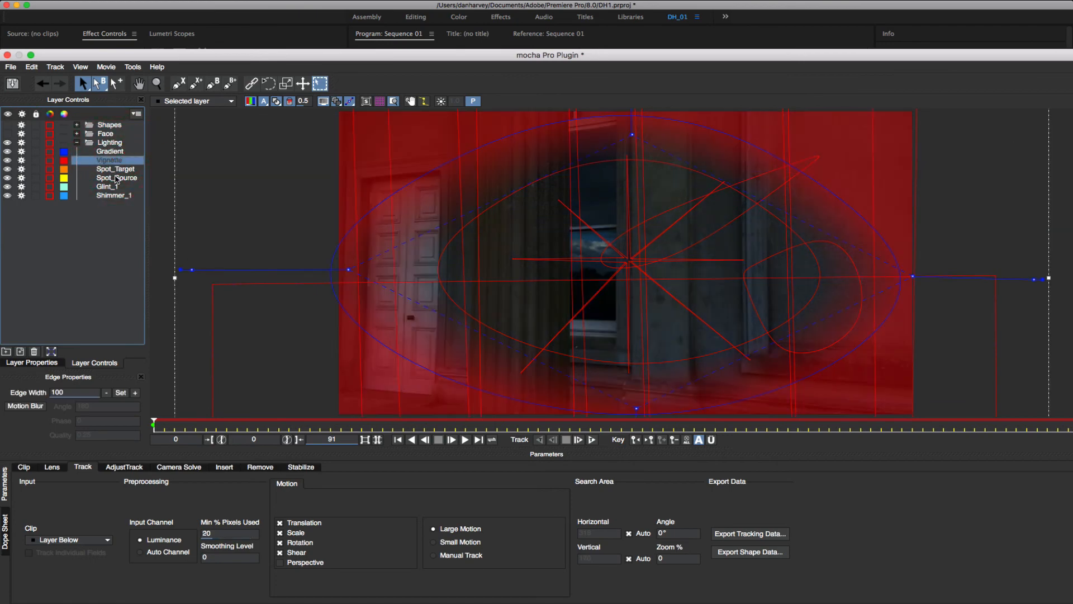
Rotate the Spot_Target light beam about its narrow source end so it points lower on the building wall
{"action": "left_click", "coordinate": [116, 169]}
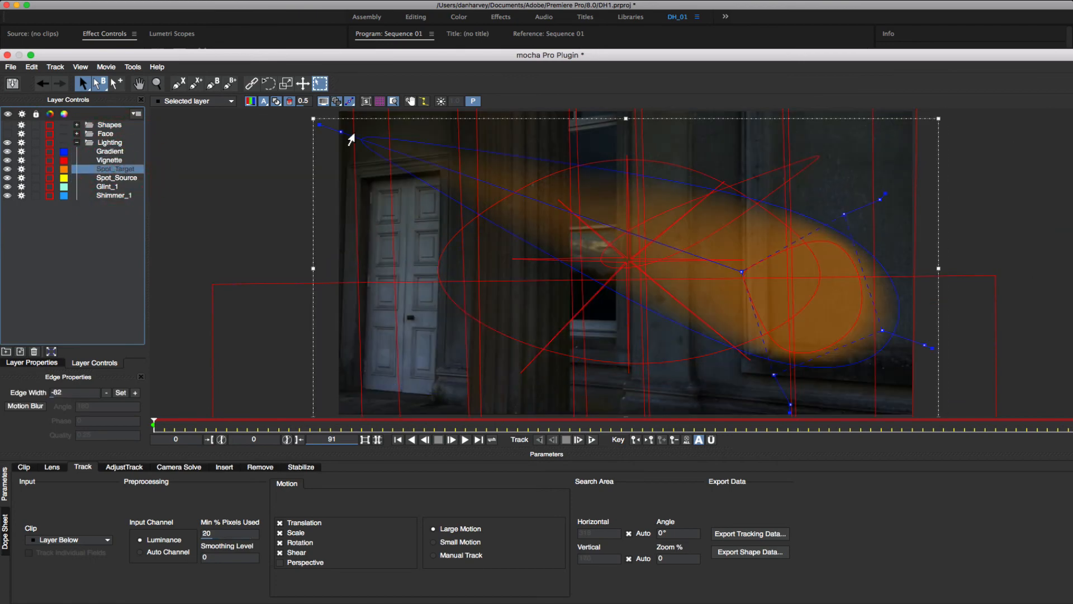
{"action": "key", "text": "w"}
{"action": "left_click_drag", "start_coordinate": [355, 134], "coordinate": [532, 139]}
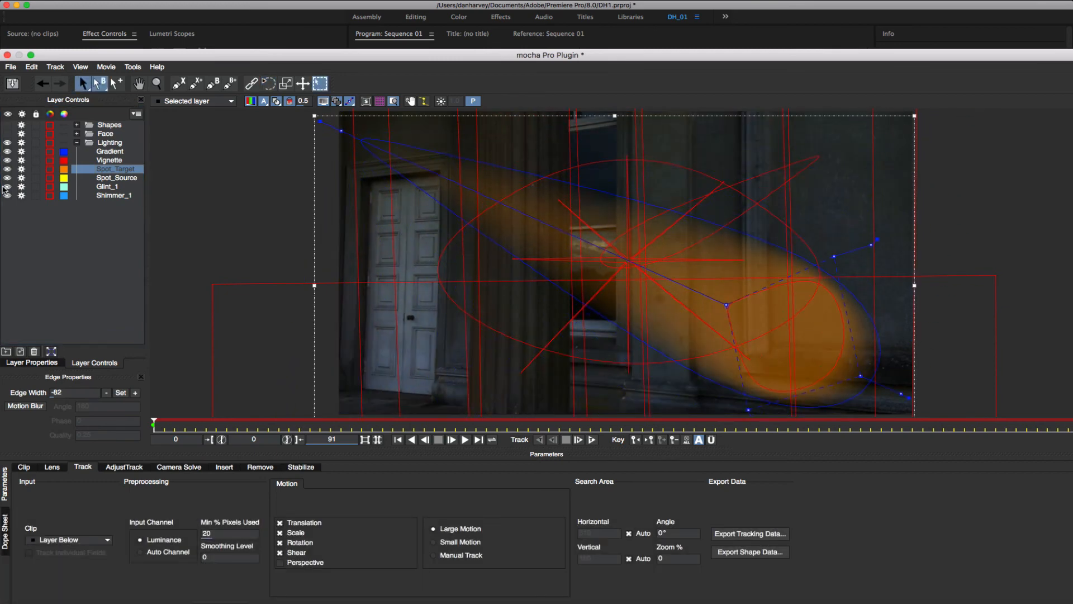
Move the Shimmer_1 layer out of the Lighting group above the groups, and delete all other groups and layers
{"action": "left_click", "coordinate": [107, 197]}
{"action": "left_click_drag", "start_coordinate": [107, 199], "coordinate": [106, 124]}
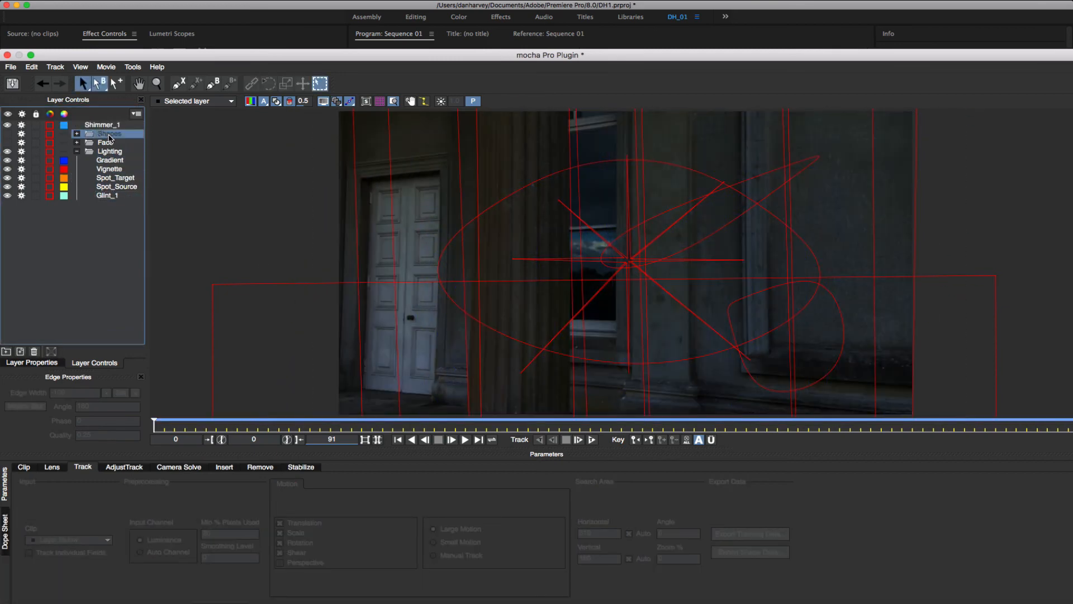
{"action": "left_click", "coordinate": [110, 196], "text": "shift"}
{"action": "key", "text": "shift+BackSpace"}
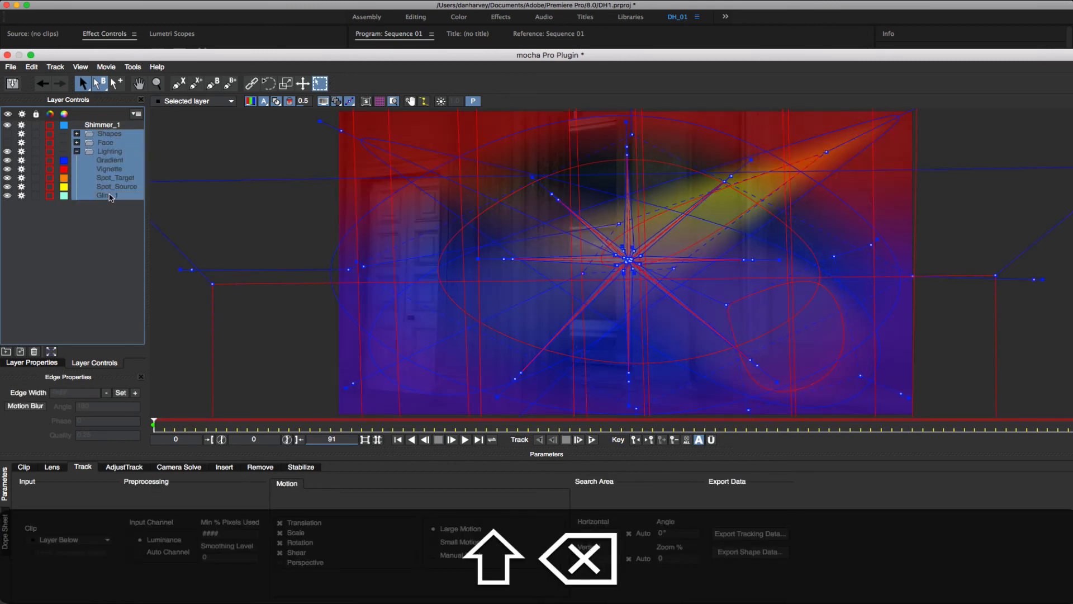
{"action": "left_click", "coordinate": [103, 126]}
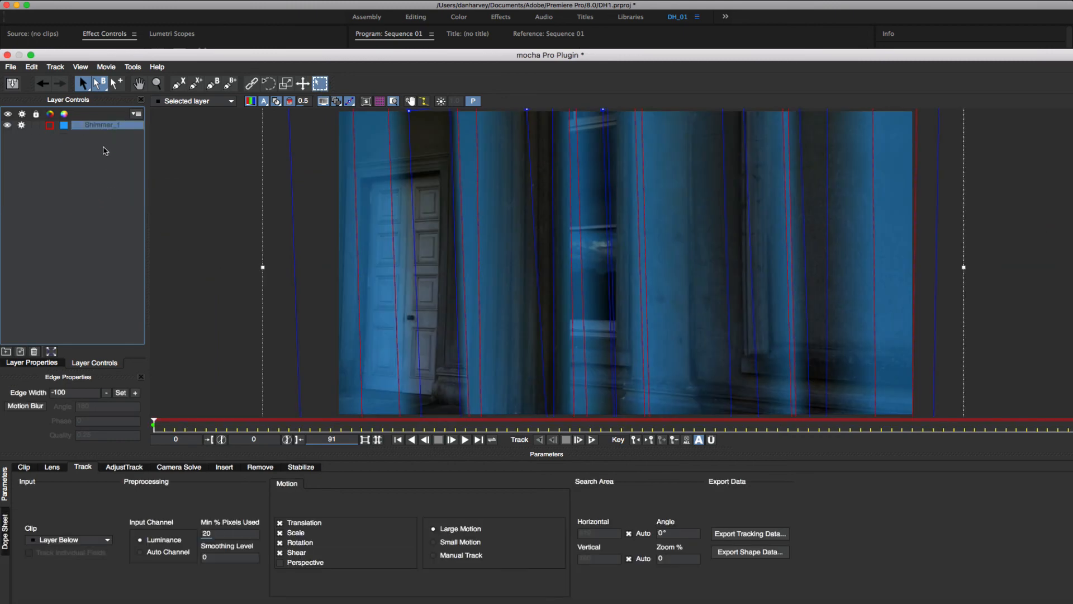
Go to frame 91 and draw an X-spline around the upper pane of the window beside the door
{"action": "left_click", "coordinate": [178, 84]}
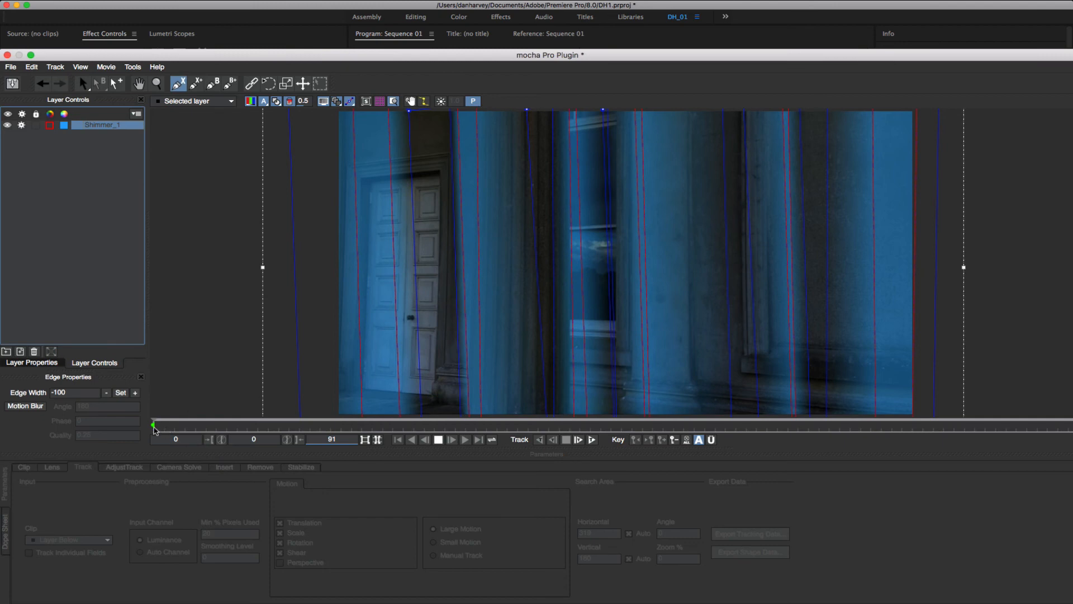
{"action": "left_click", "coordinate": [83, 83]}
{"action": "left_click_drag", "start_coordinate": [167, 427], "coordinate": [1071, 394]}
{"action": "left_click", "coordinate": [178, 84]}
{"action": "left_click", "coordinate": [469, 140]}
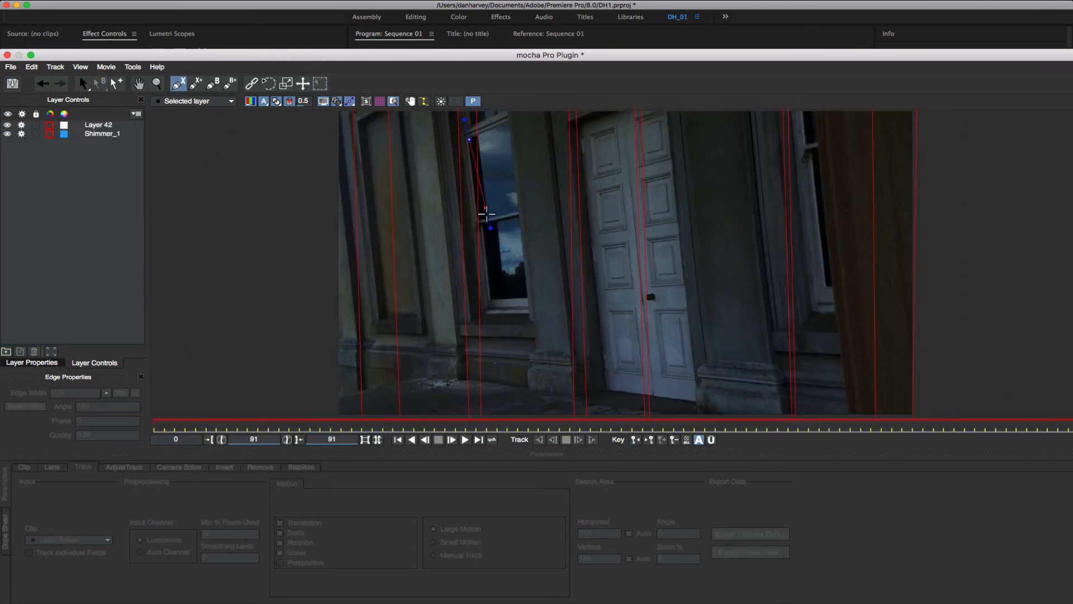
{"action": "left_click", "coordinate": [480, 222]}
{"action": "left_click", "coordinate": [520, 210]}
{"action": "left_click", "coordinate": [510, 120]}
{"action": "right_click", "coordinate": [566, 144]}
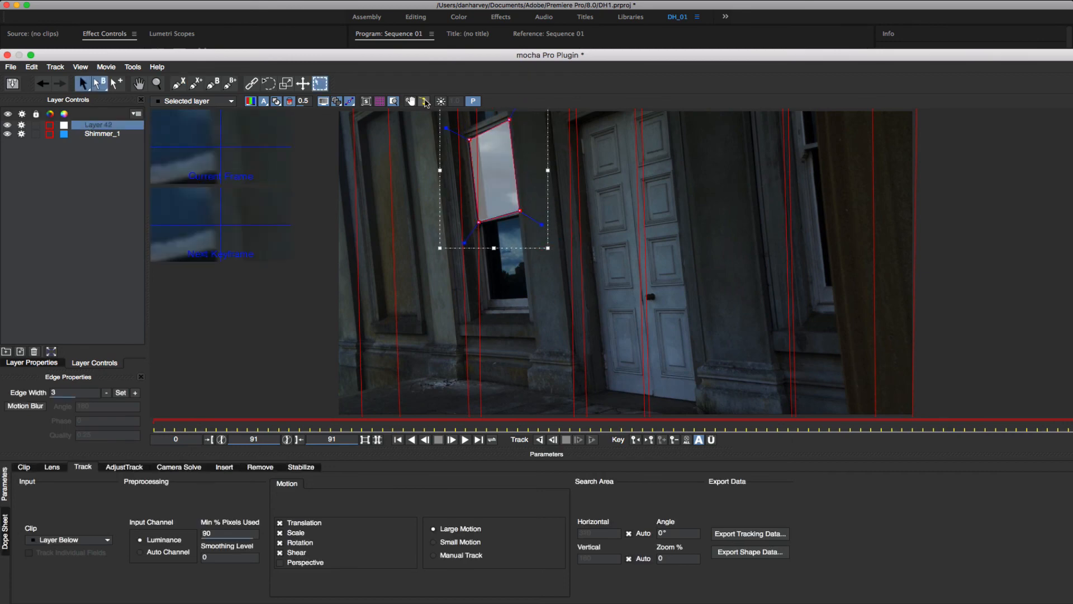
Add a second X-spline around the lower window pane to the same layer
{"action": "left_click", "coordinate": [196, 84]}
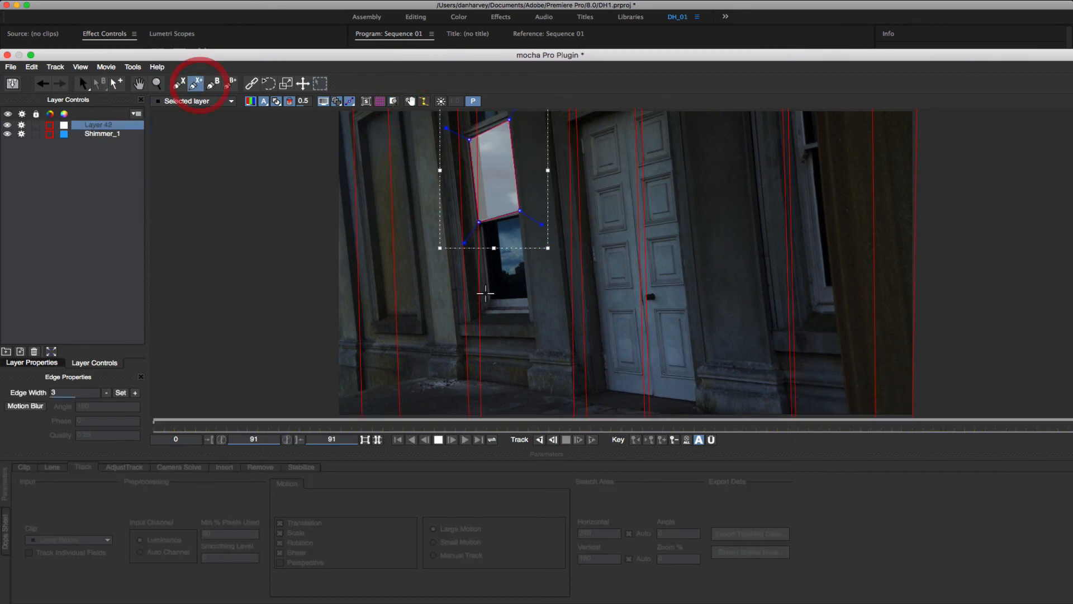
{"action": "left_click", "coordinate": [484, 227]}
{"action": "left_click", "coordinate": [492, 299]}
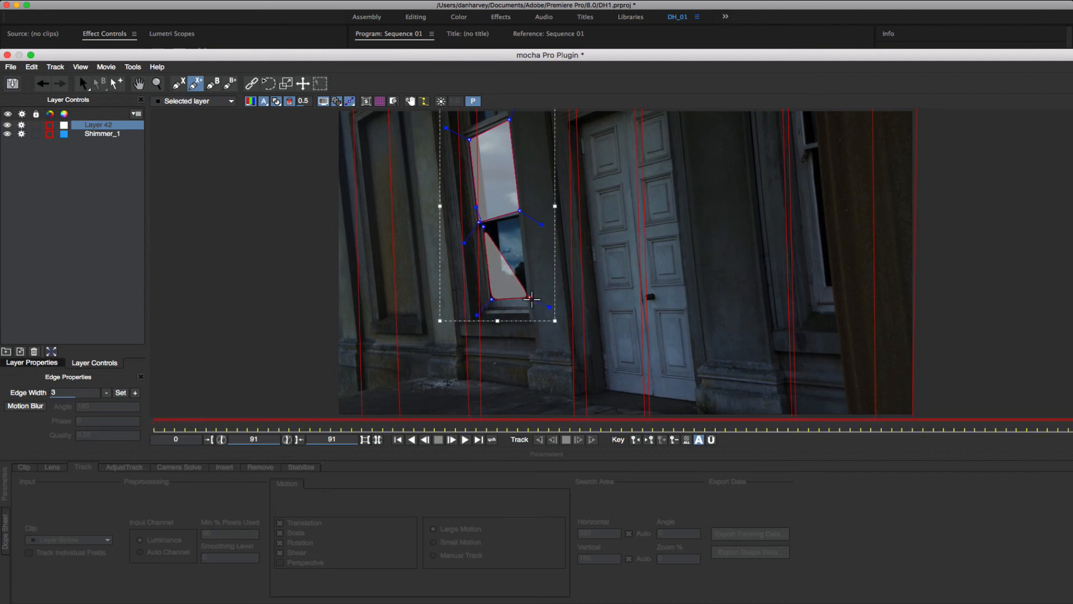
{"action": "left_click", "coordinate": [530, 297]}
{"action": "left_click", "coordinate": [520, 217]}
{"action": "right_click", "coordinate": [520, 218]}
{"action": "left_click_drag", "start_coordinate": [547, 311], "coordinate": [559, 323]}
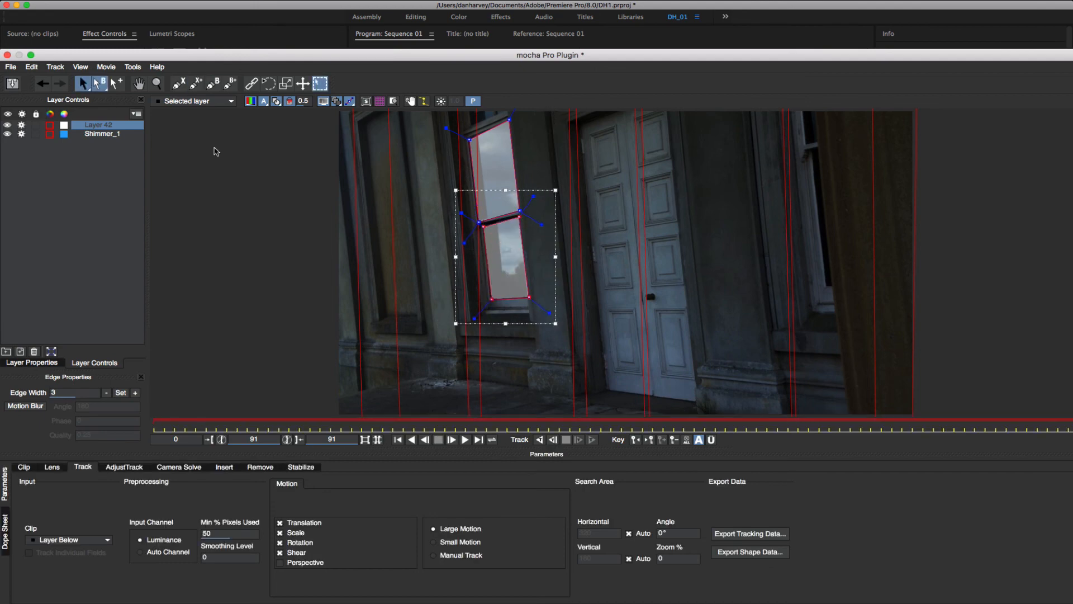
Display all mattes and set the window layer's blend mode to Subtract with Invert enabled
{"action": "left_click", "coordinate": [276, 103]}
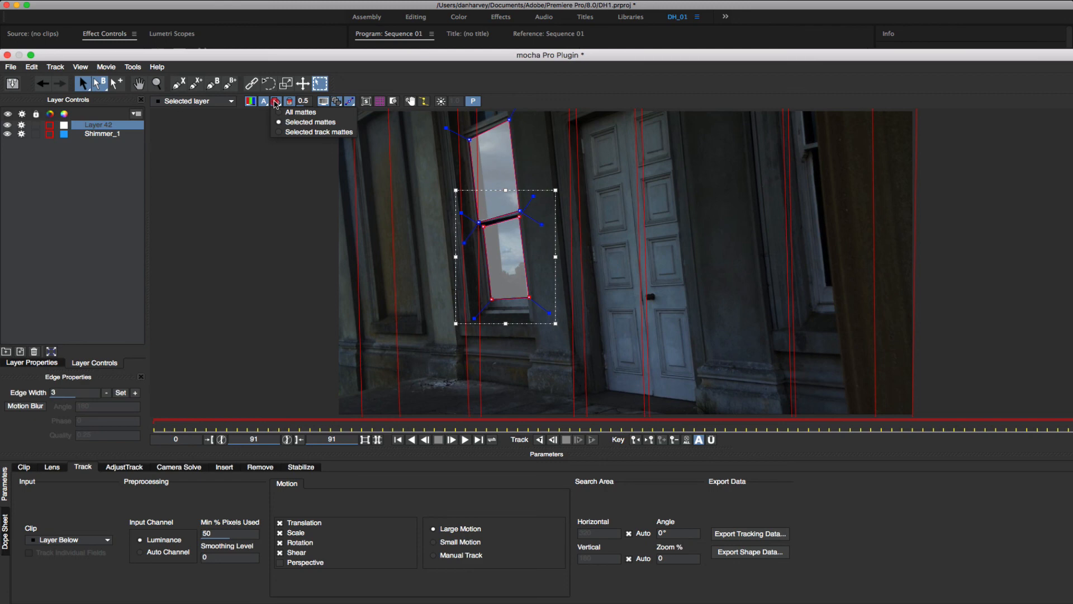
{"action": "left_click", "coordinate": [282, 112]}
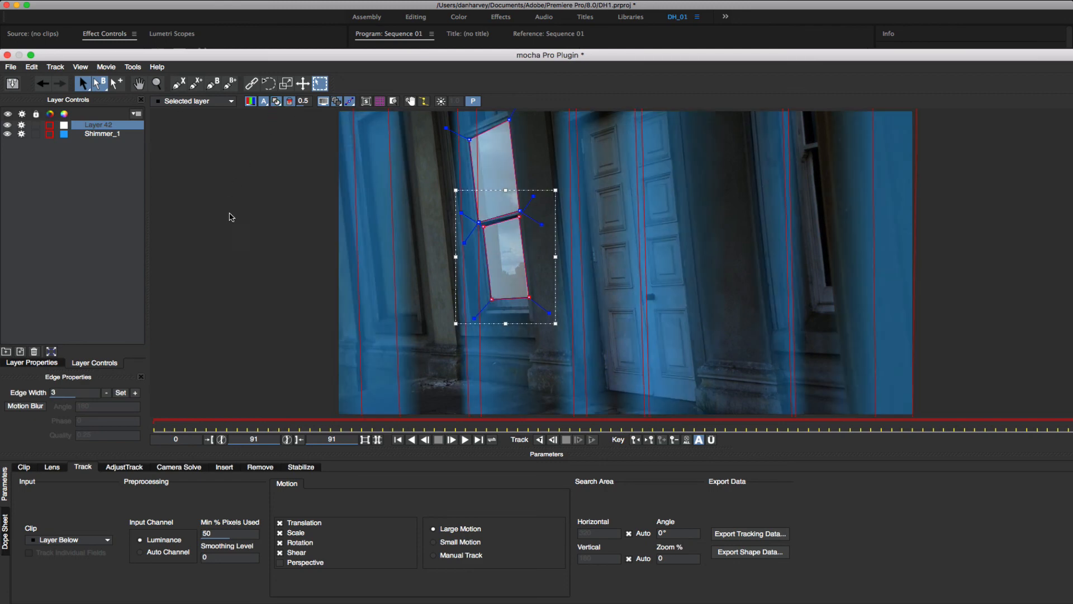
{"action": "left_click", "coordinate": [35, 363]}
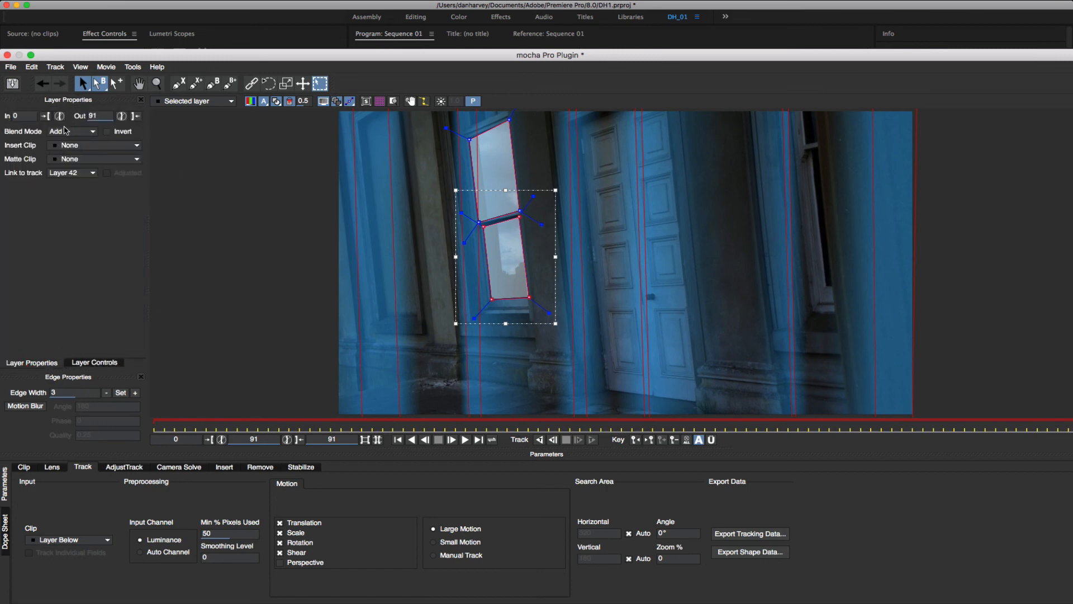
{"action": "left_click", "coordinate": [66, 132]}
{"action": "left_click", "coordinate": [65, 146]}
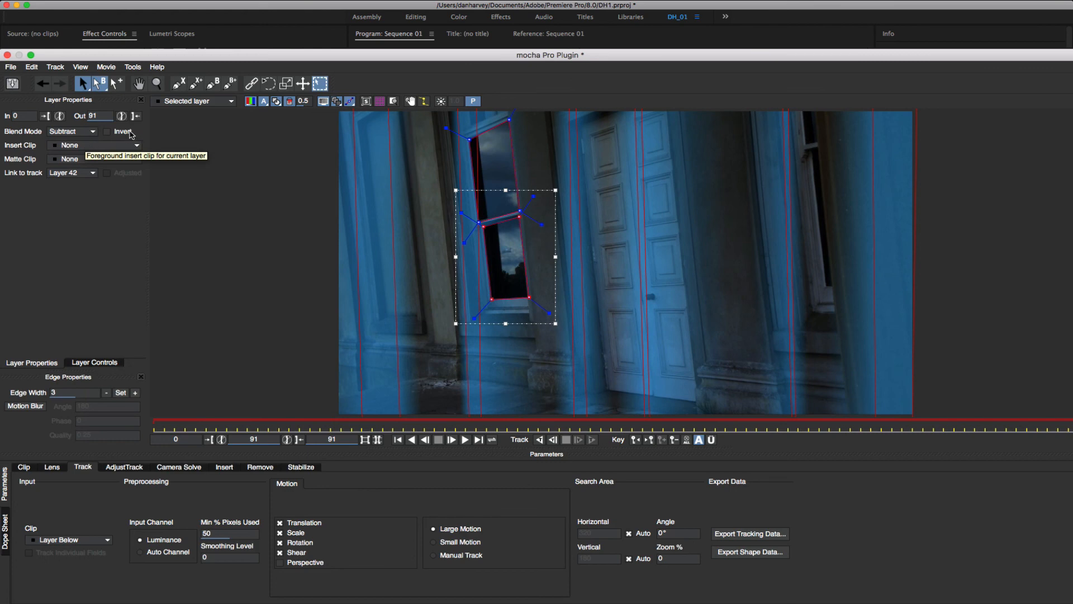
{"action": "left_click", "coordinate": [107, 132]}
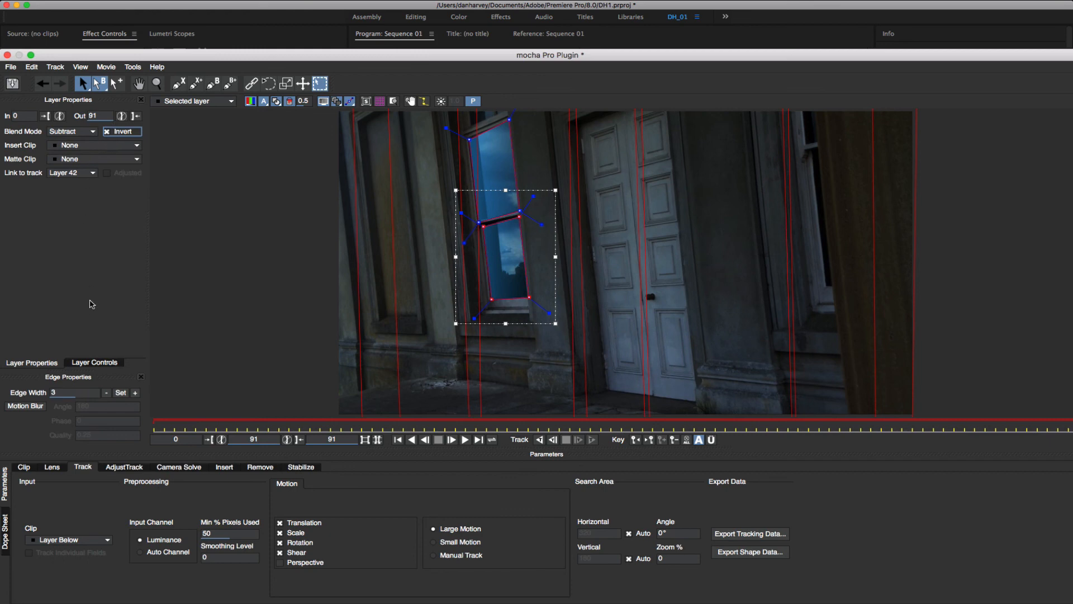
Rotate the Shimmer_1 shape so its stripes slant more, and shift it sideways across the window panes
{"action": "left_click", "coordinate": [82, 365]}
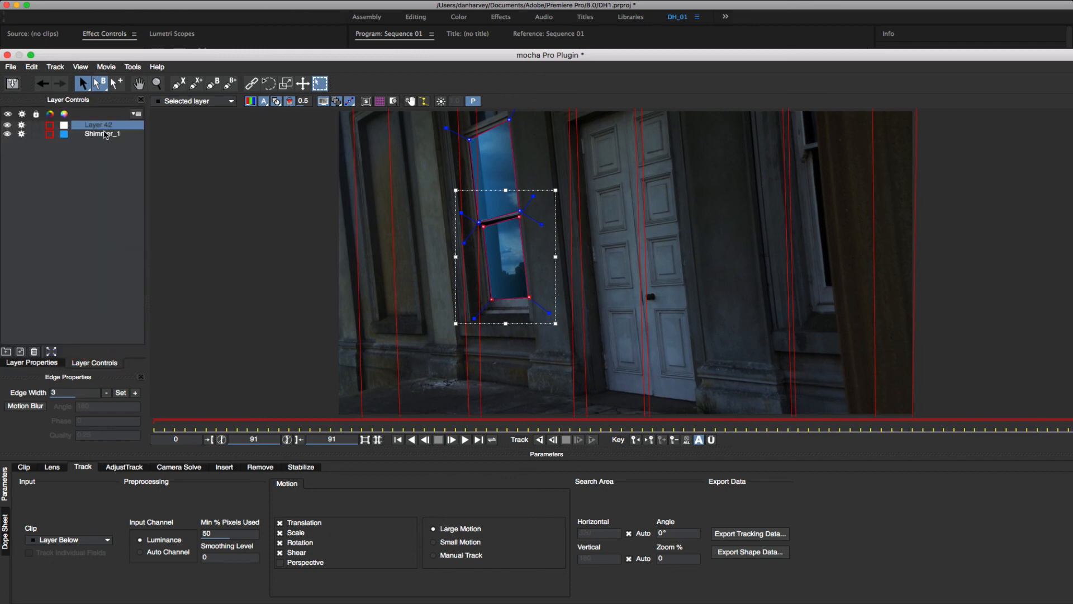
{"action": "left_click", "coordinate": [104, 134]}
{"action": "key", "text": "w"}
{"action": "left_click_drag", "start_coordinate": [545, 233], "coordinate": [688, 215]}
{"action": "key", "text": "e"}
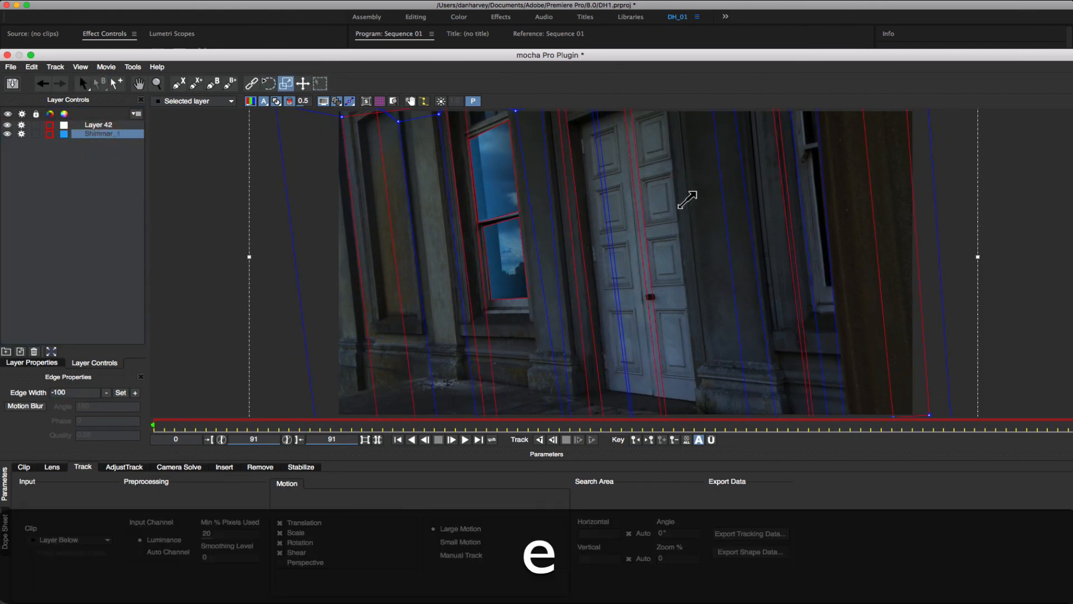
{"action": "key", "text": "q"}
{"action": "left_click_drag", "start_coordinate": [695, 199], "coordinate": [830, 162]}
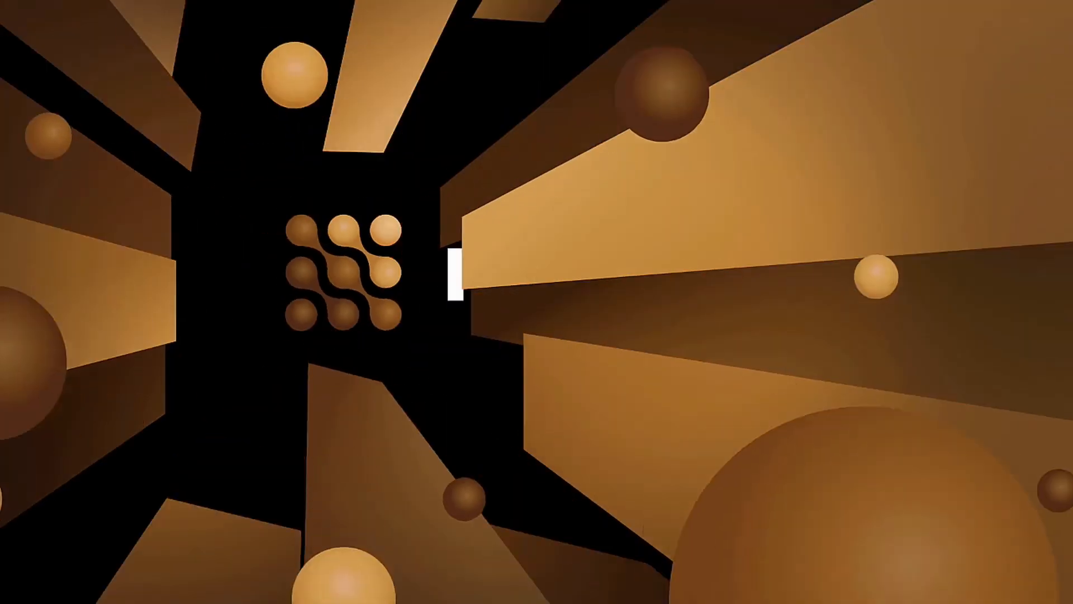